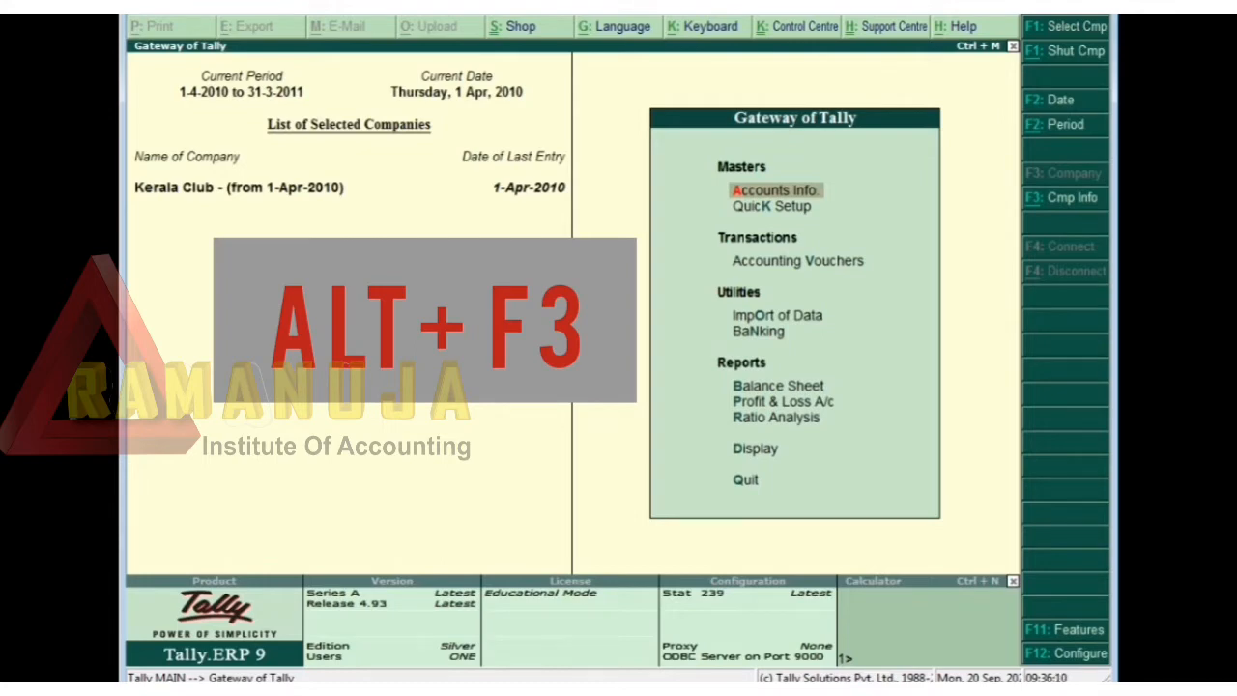
pyautogui.hotkey('alt', 'F3')
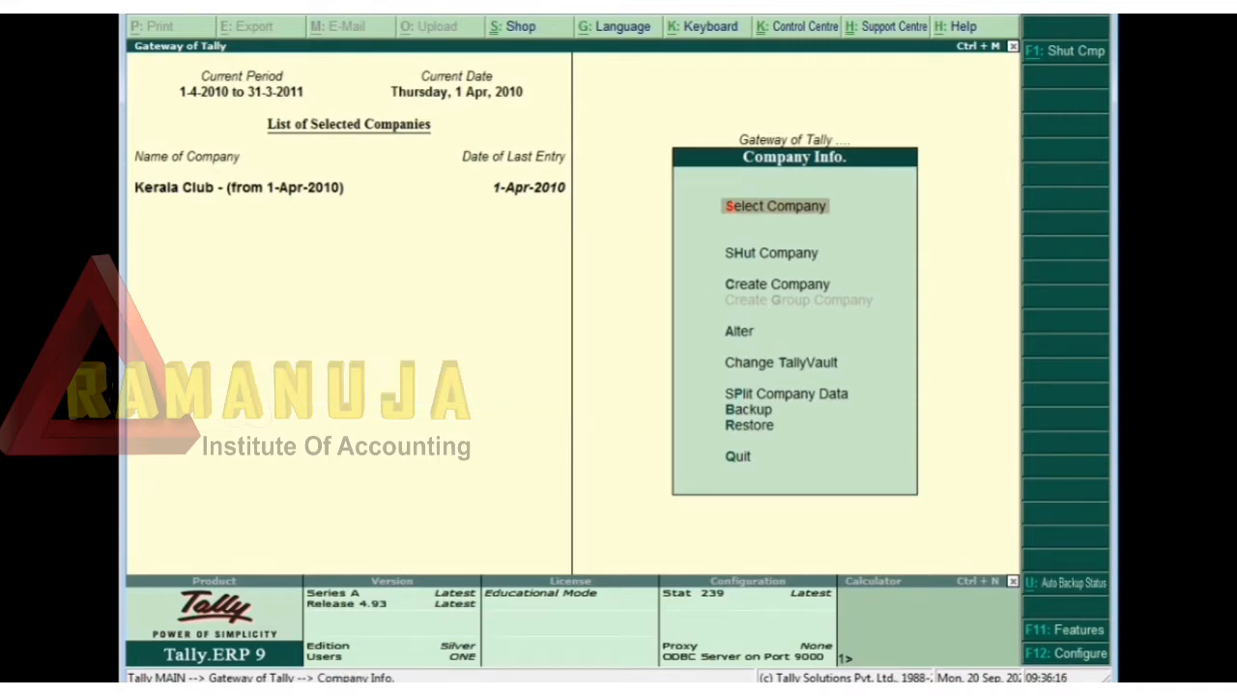
pyautogui.press('Down')
pyautogui.press('Down')
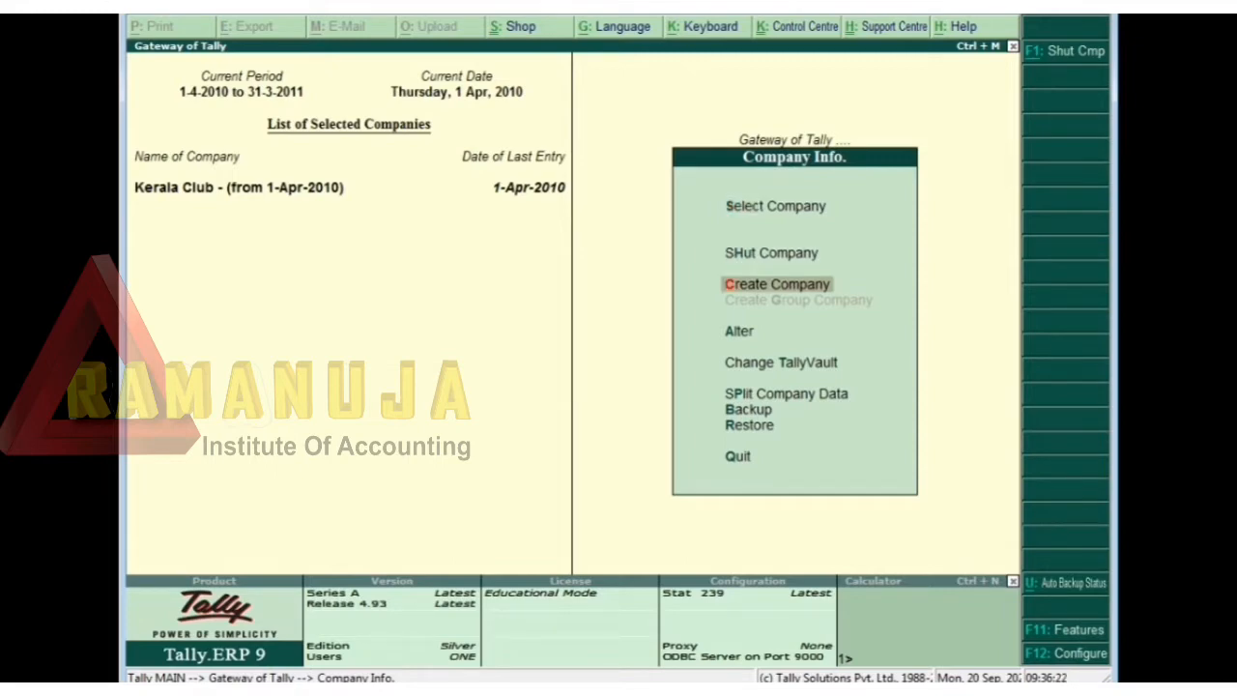
pyautogui.press('Return')
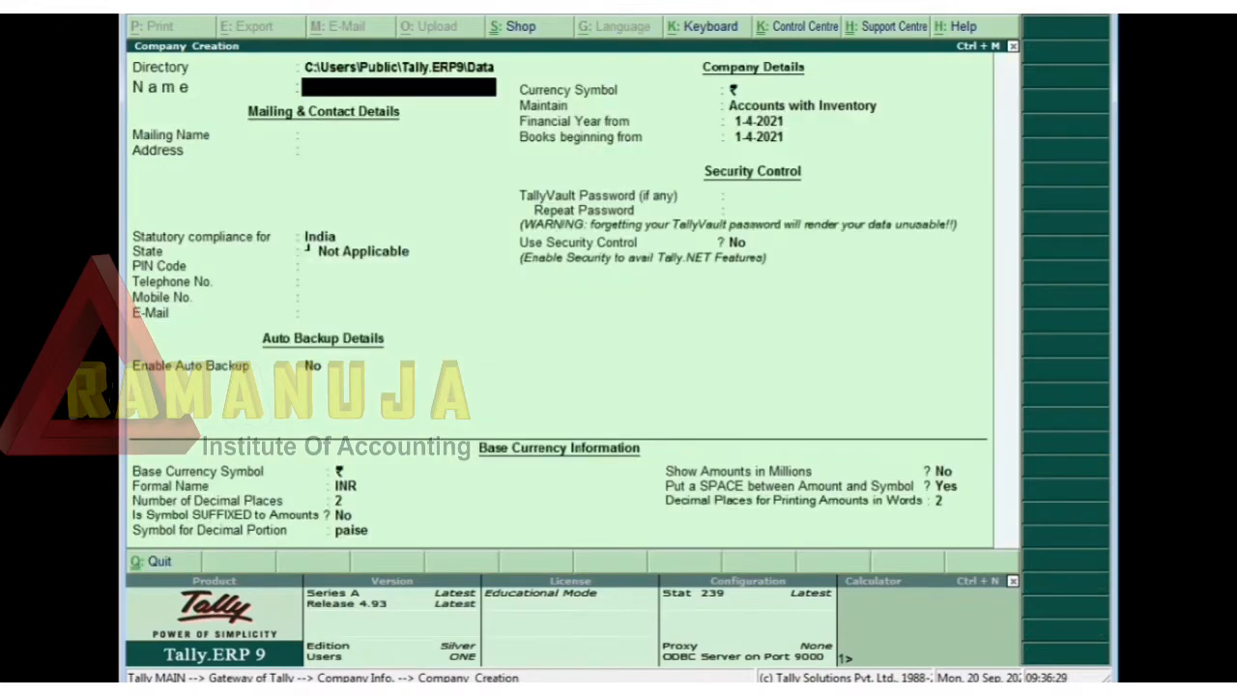
pyautogui.press('Escape')
pyautogui.press('y')
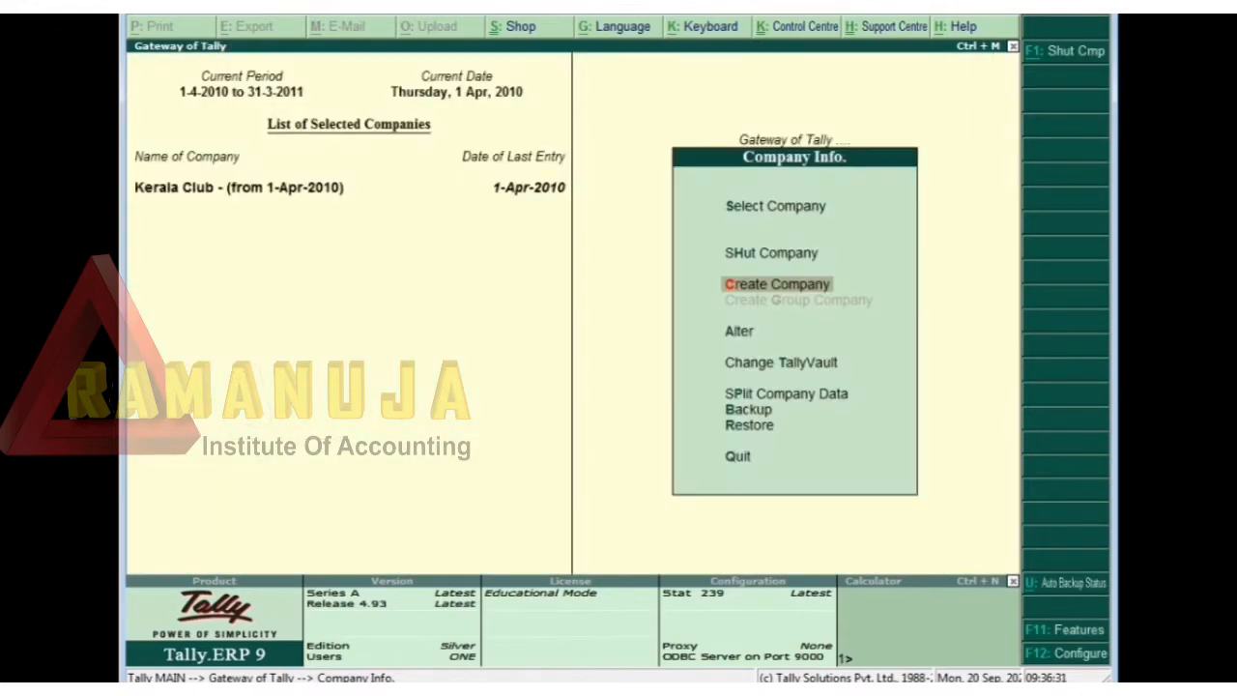
pyautogui.press('Escape')
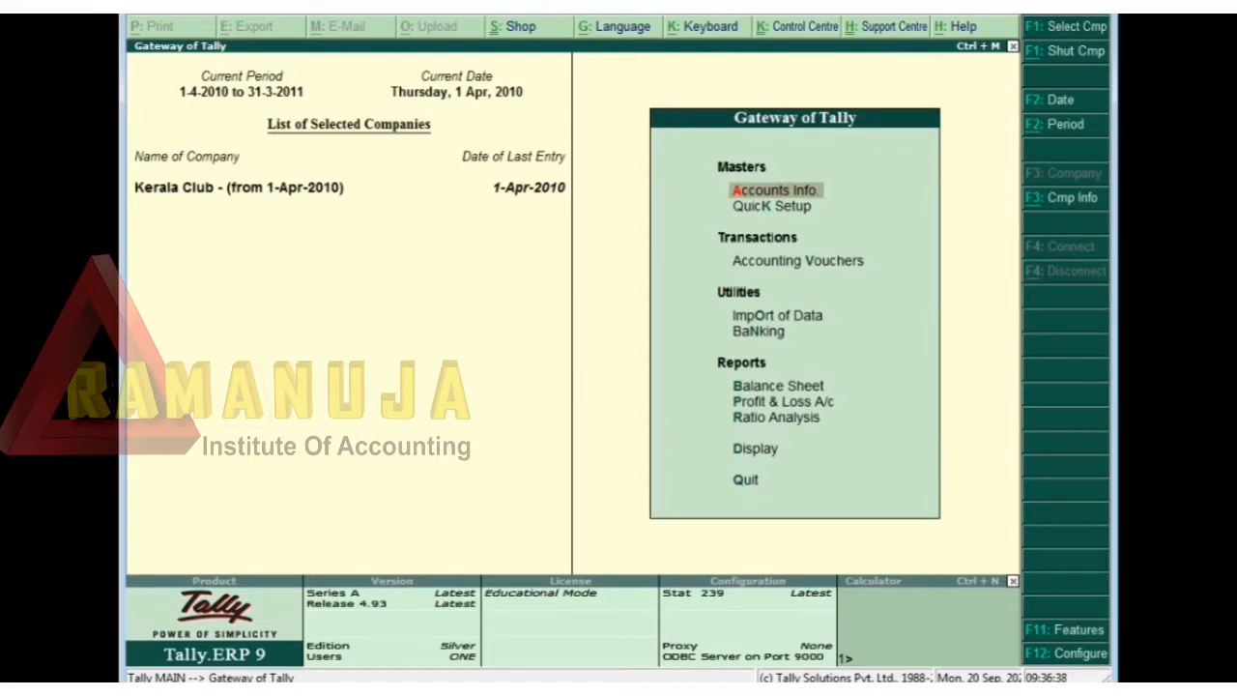
# - Shut the loaded Kerala Club company, leaving only the Company Info. options open
pyautogui.hotkey('alt', 'F3')
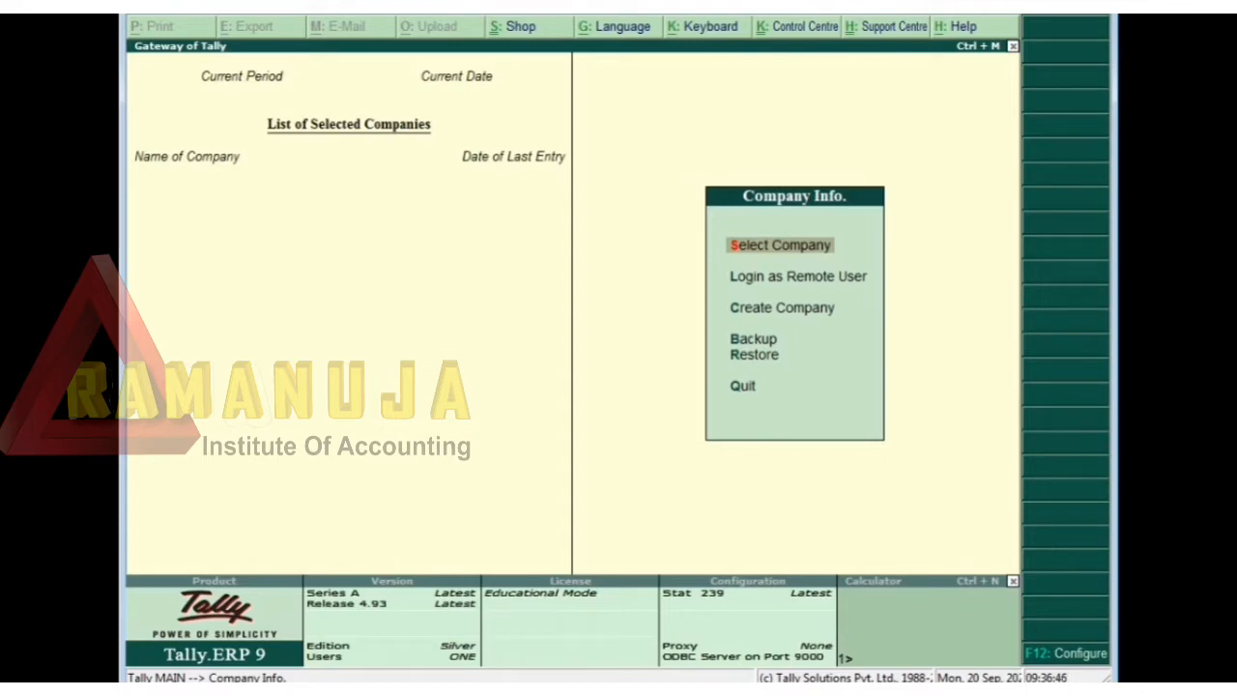
# - Examine the list of companies stored in the Tally data folder, without loading any of them
pyautogui.press('Return')
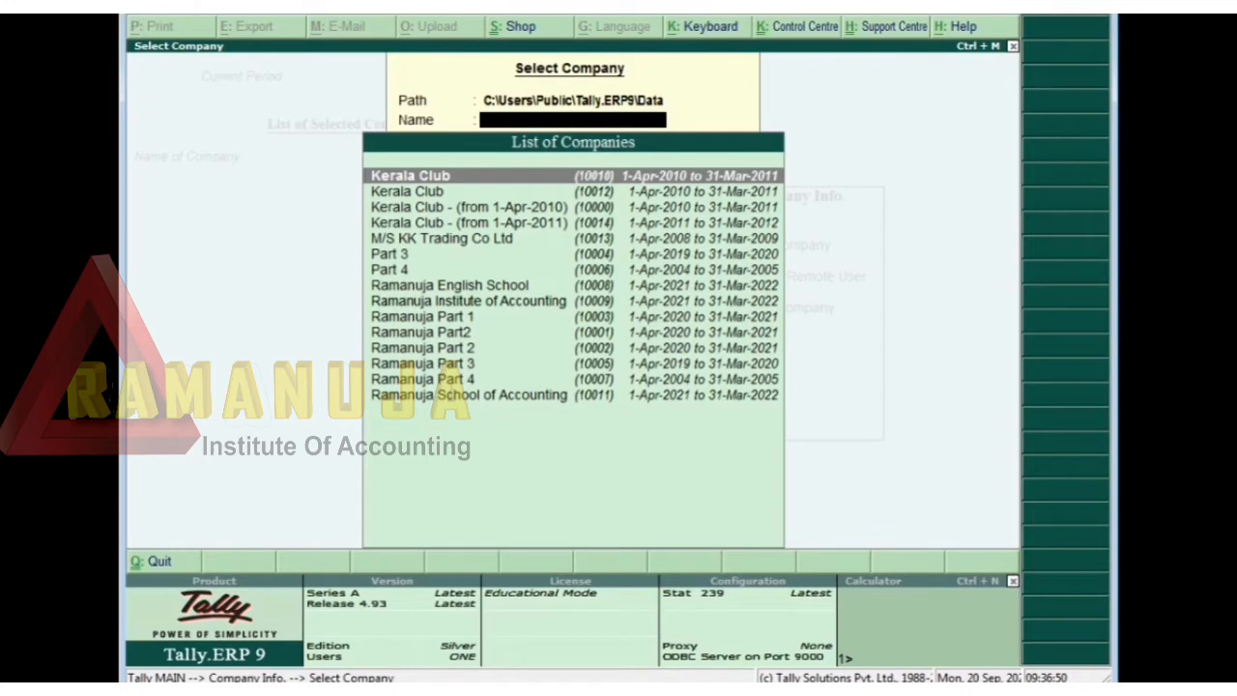
pyautogui.press('Down')
pyautogui.press('Down')
pyautogui.press('Down')
pyautogui.press('Down')
pyautogui.press('Down')
pyautogui.press('Down')
pyautogui.press('Down')
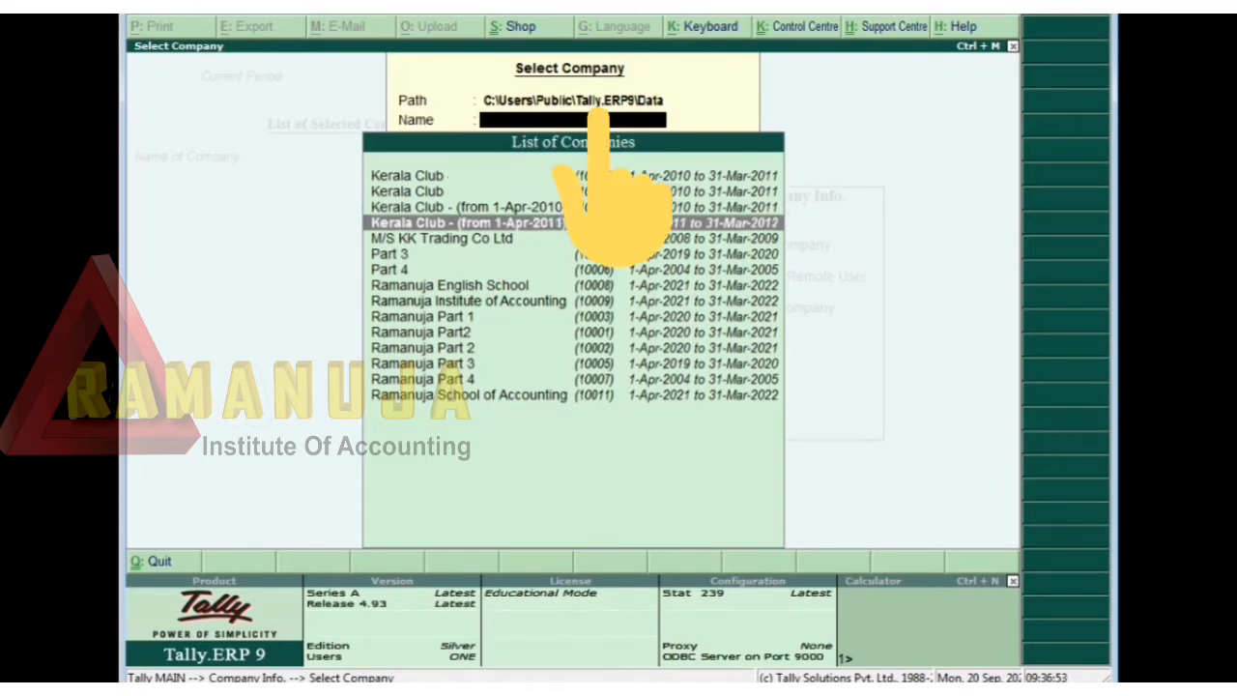
pyautogui.press('Up')
pyautogui.press('Up')
pyautogui.press('Up')
pyautogui.press('Up')
pyautogui.press('Up')
pyautogui.press('Up')
pyautogui.press('Up')
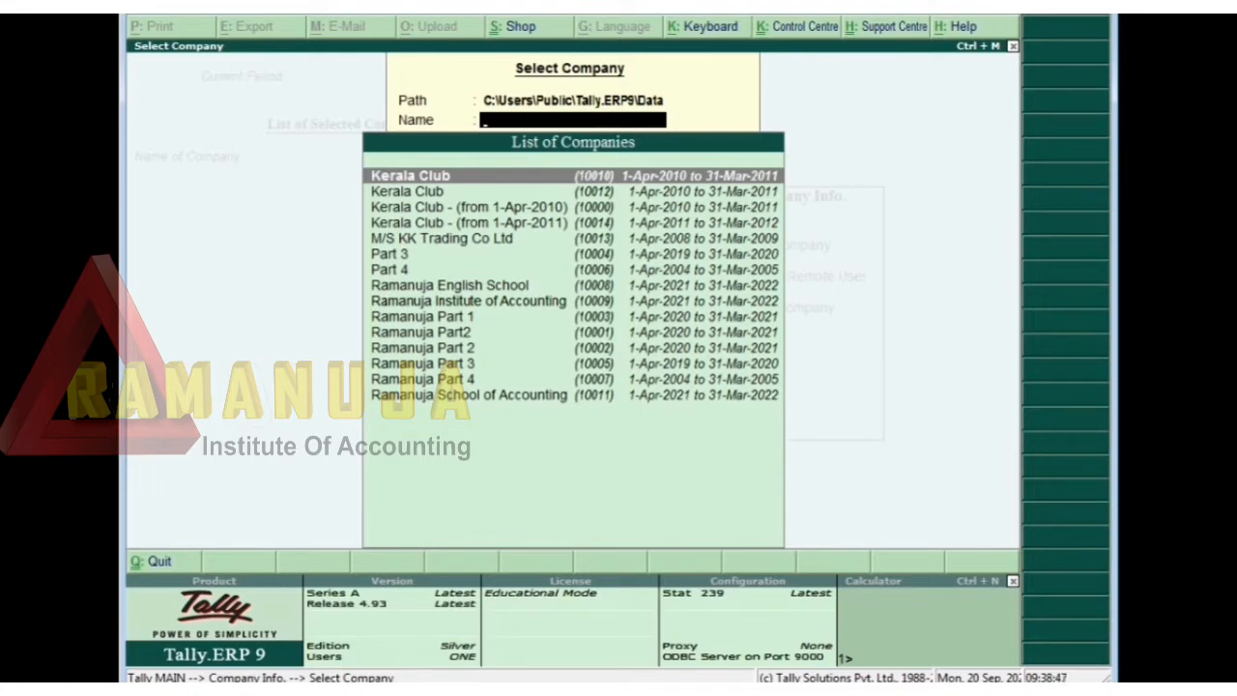
pyautogui.press('Escape')
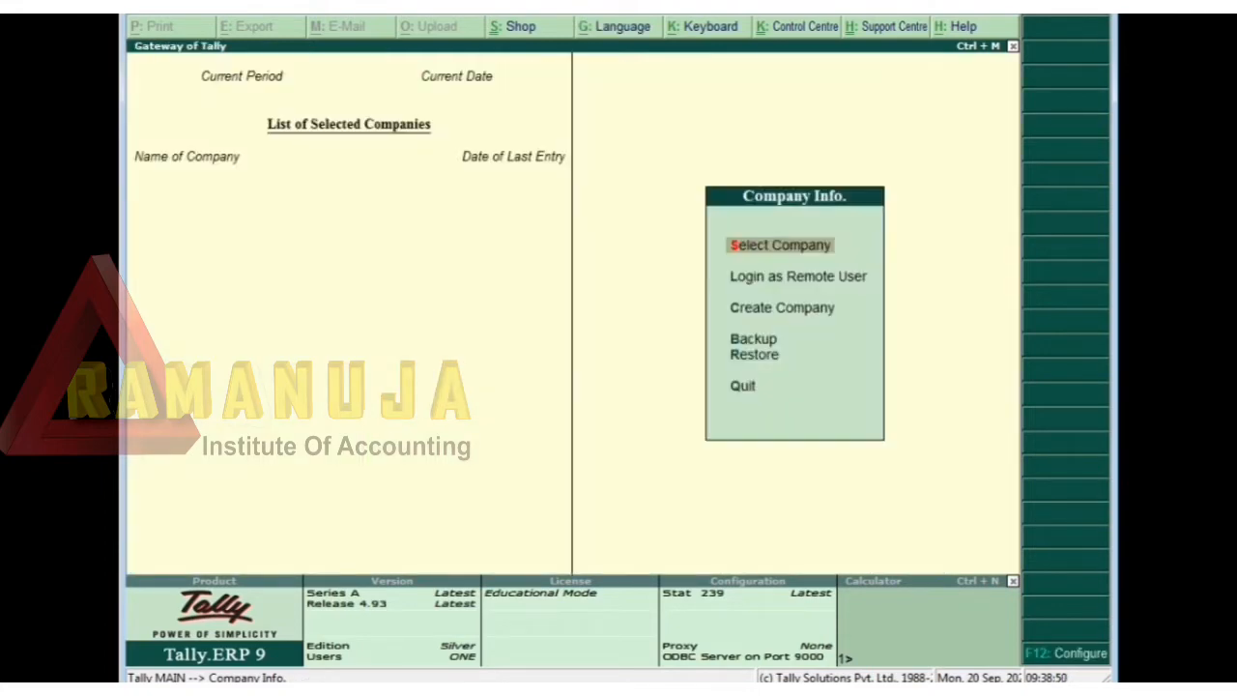
# - Start a company backup from the default data folder and set its destination to d:\abc
pyautogui.press('Down')
pyautogui.press('Down')
pyautogui.press('Down')
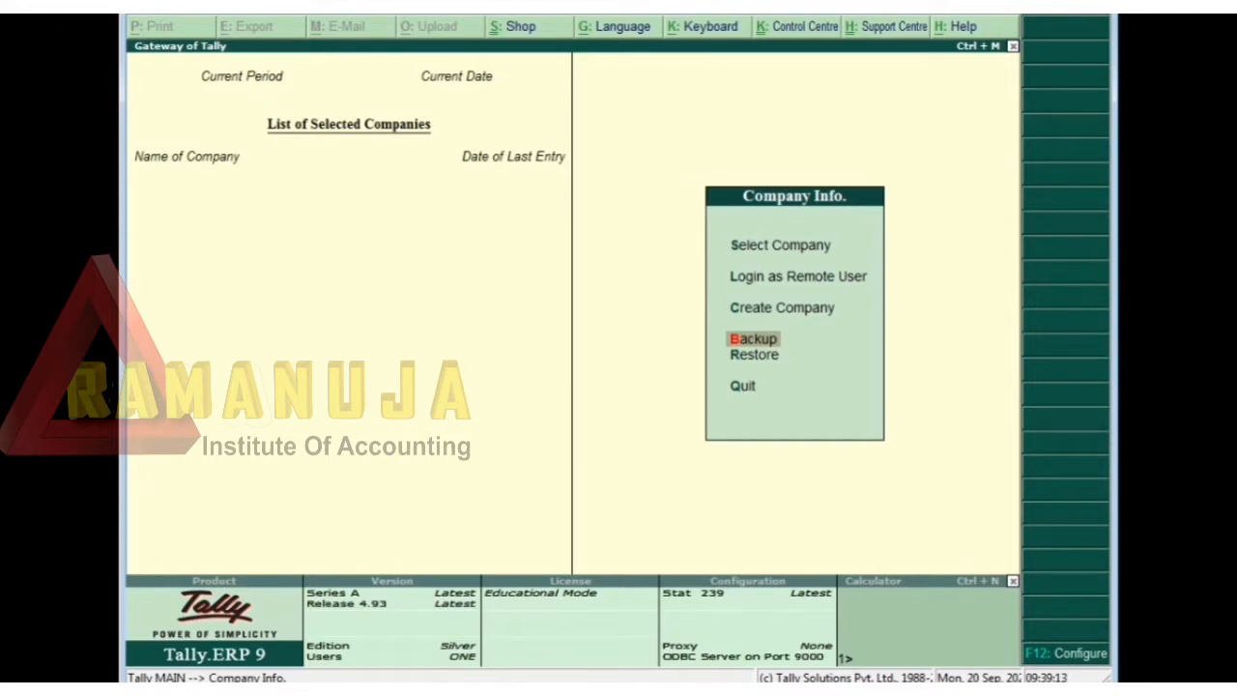
pyautogui.press('Return')
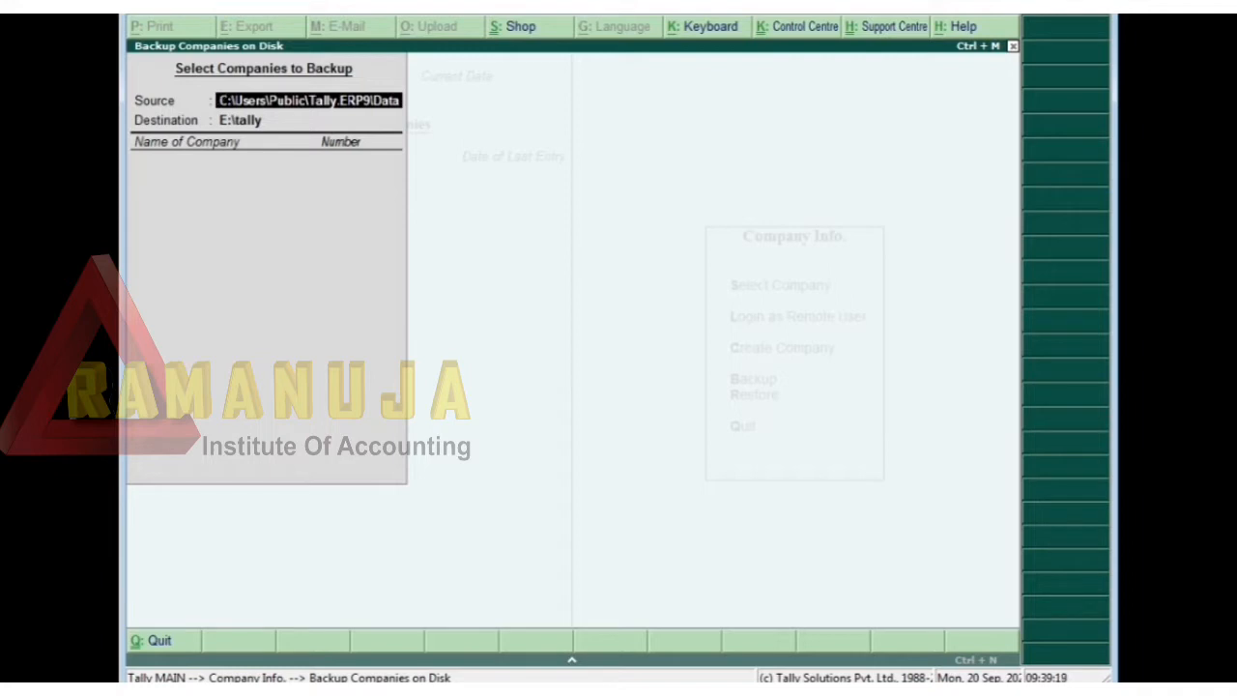
pyautogui.press('Return')
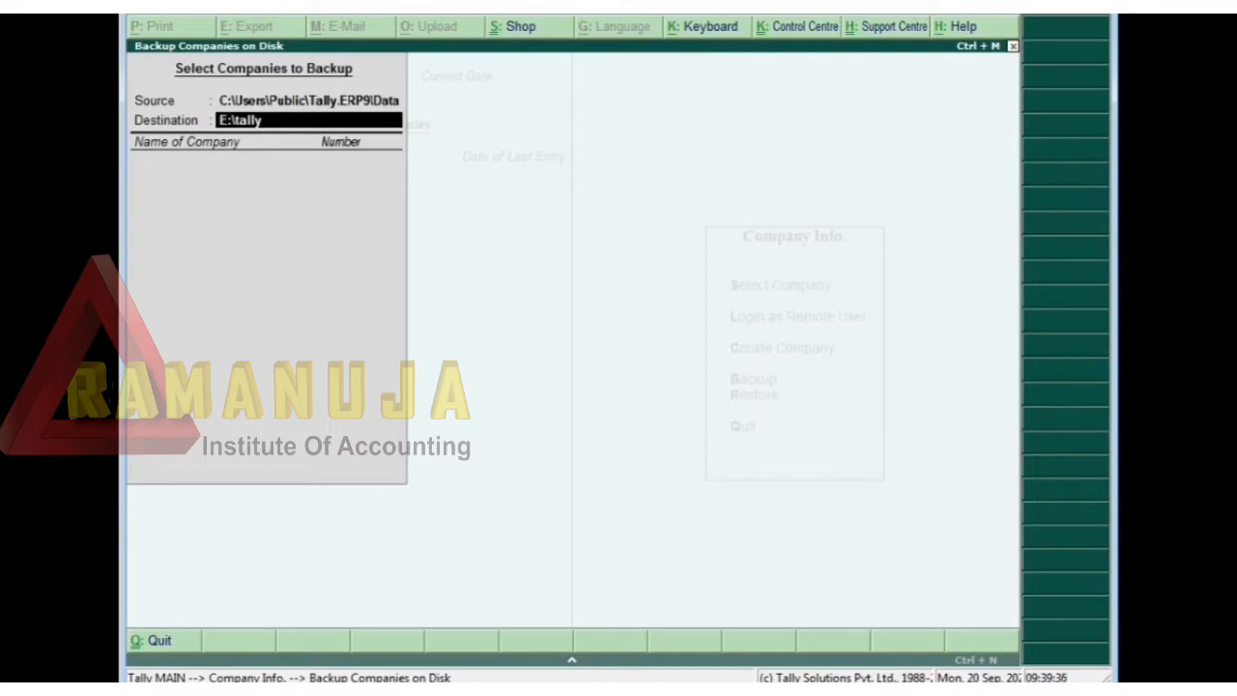
pyautogui.write('d:\\abc')
pyautogui.press('Return')
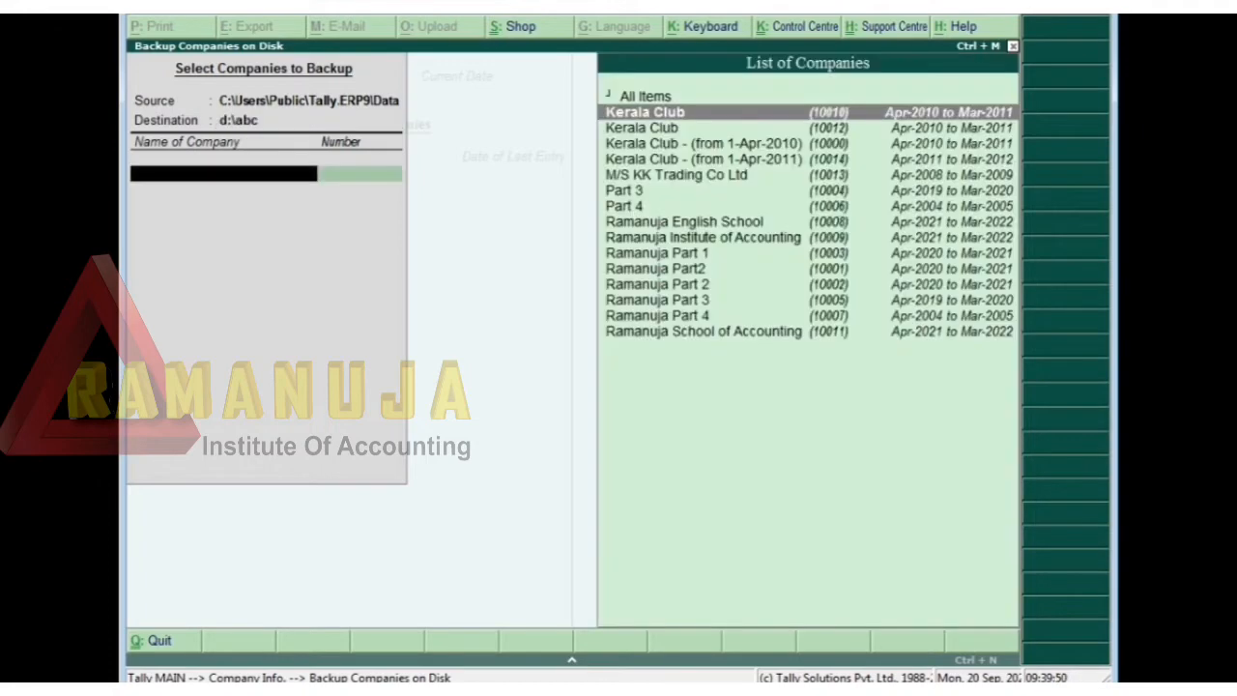
# - Look through the companies and the All Items option available for the backup
pyautogui.press('Down')
pyautogui.press('Down')
pyautogui.press('Down')
pyautogui.press('Down')
pyautogui.press('Down')
pyautogui.press('Down')
pyautogui.press('Down')
pyautogui.press('Down')
pyautogui.press('Down')
pyautogui.press('Down')
pyautogui.press('Down')
pyautogui.press('Down')
pyautogui.press('Down')
pyautogui.press('Down')
pyautogui.press('Down')
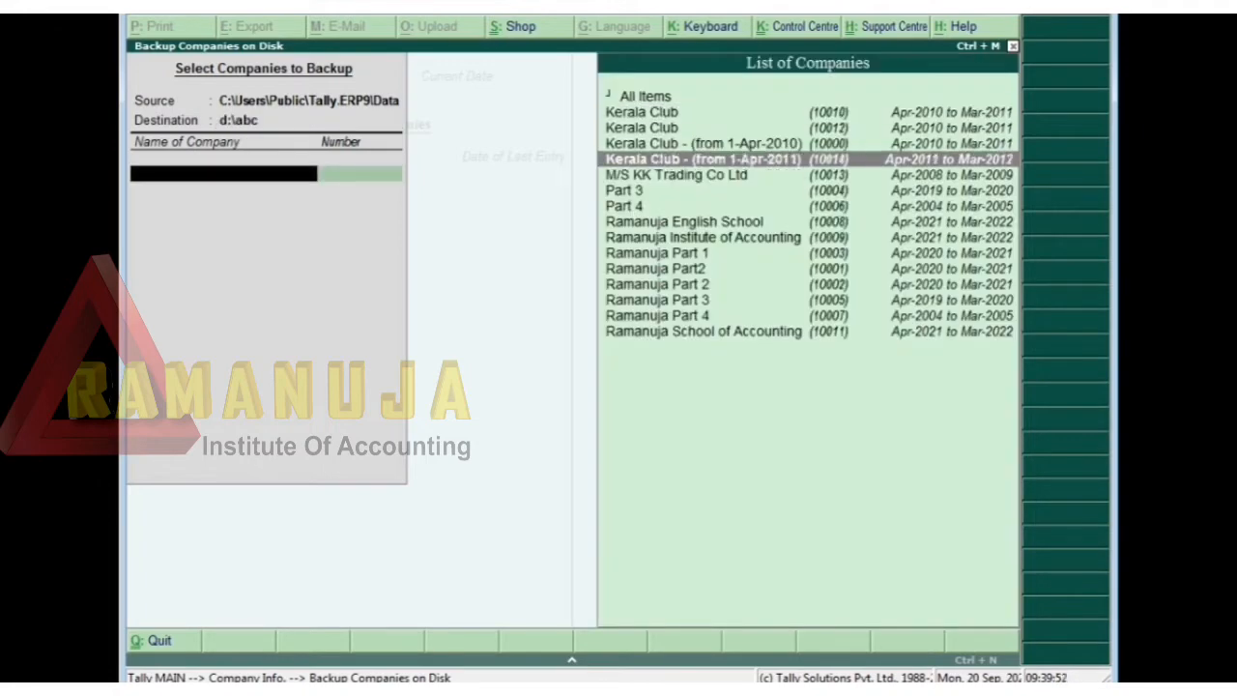
pyautogui.press('Up')
pyautogui.press('Up')
pyautogui.press('Up')
pyautogui.press('Up')
pyautogui.press('Up')
pyautogui.press('Up')
pyautogui.press('Up')
pyautogui.press('Up')
pyautogui.press('Up')
pyautogui.press('Up')
pyautogui.press('Up')
pyautogui.press('Up')
pyautogui.press('Up')
pyautogui.press('Up')
pyautogui.press('Up')
pyautogui.press('Up')
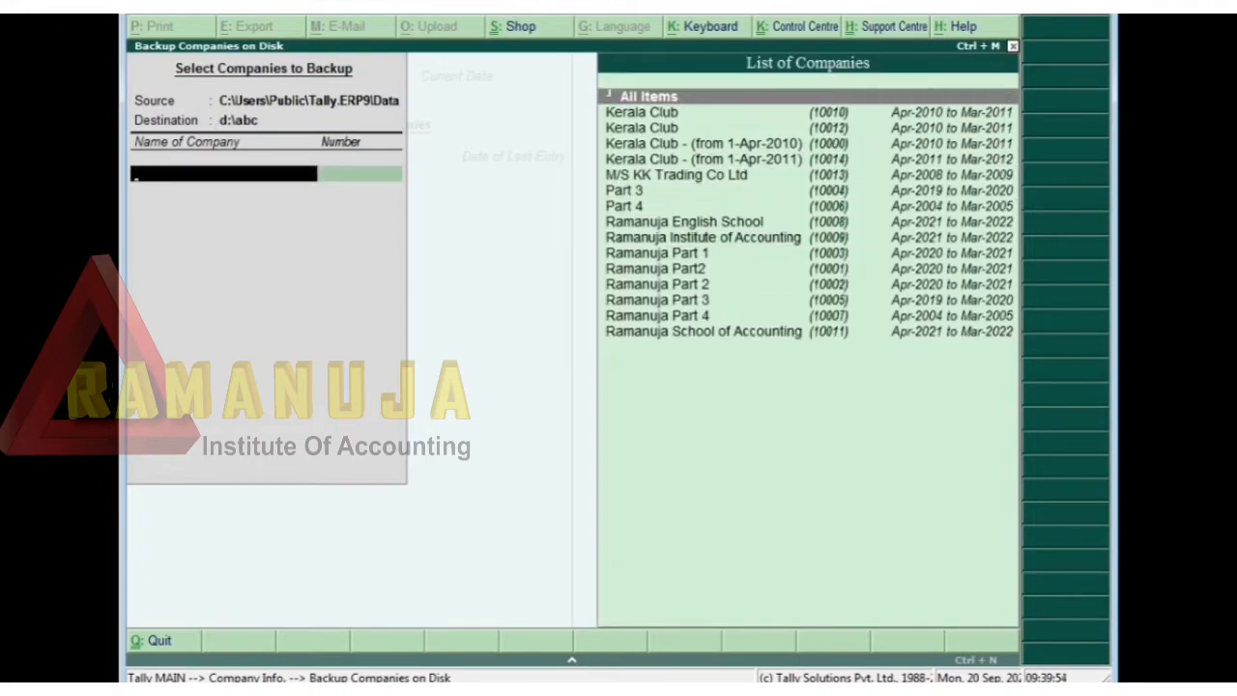
# - Choose Ramanuja School of Accounting as the only company to back up, and run the backup
pyautogui.press('Down')
pyautogui.press('Down')
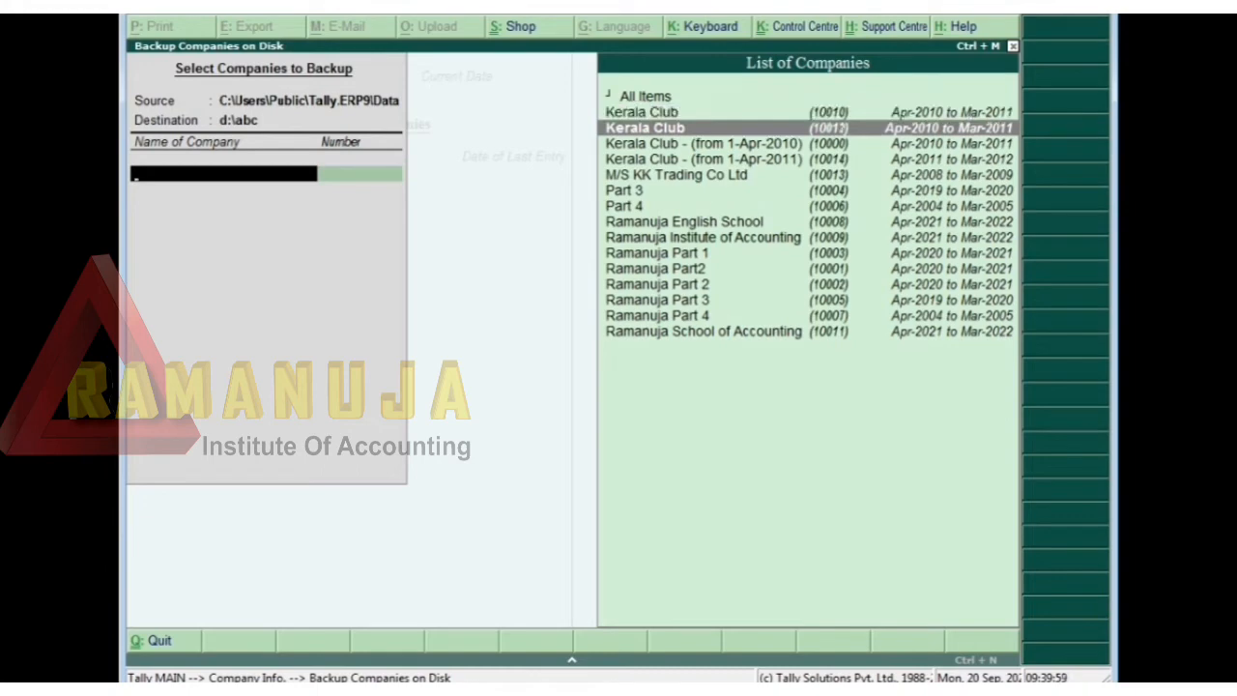
pyautogui.press('Down')
pyautogui.press('Down')
pyautogui.press('Down')
pyautogui.press('Down')
pyautogui.press('Down')
pyautogui.press('Down')
pyautogui.press('Down')
pyautogui.press('Down')
pyautogui.press('Down')
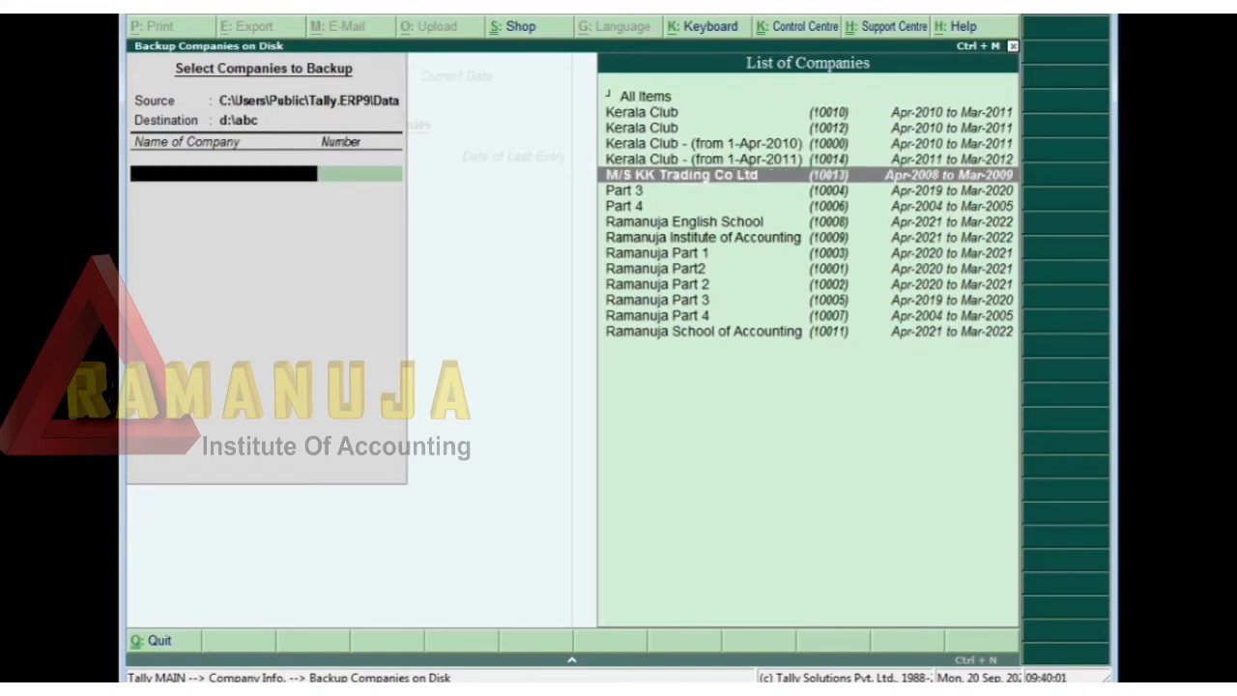
pyautogui.press('Down')
pyautogui.press('Down')
pyautogui.press('Down')
pyautogui.press('Down')
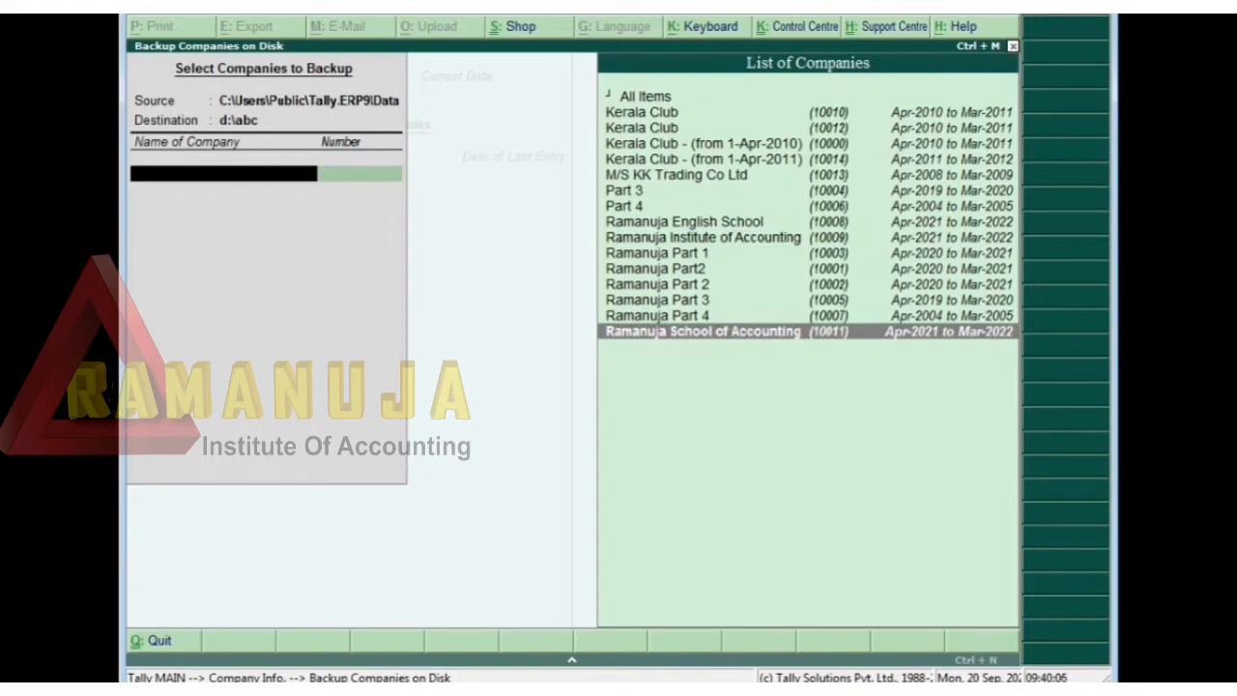
pyautogui.press('Return')
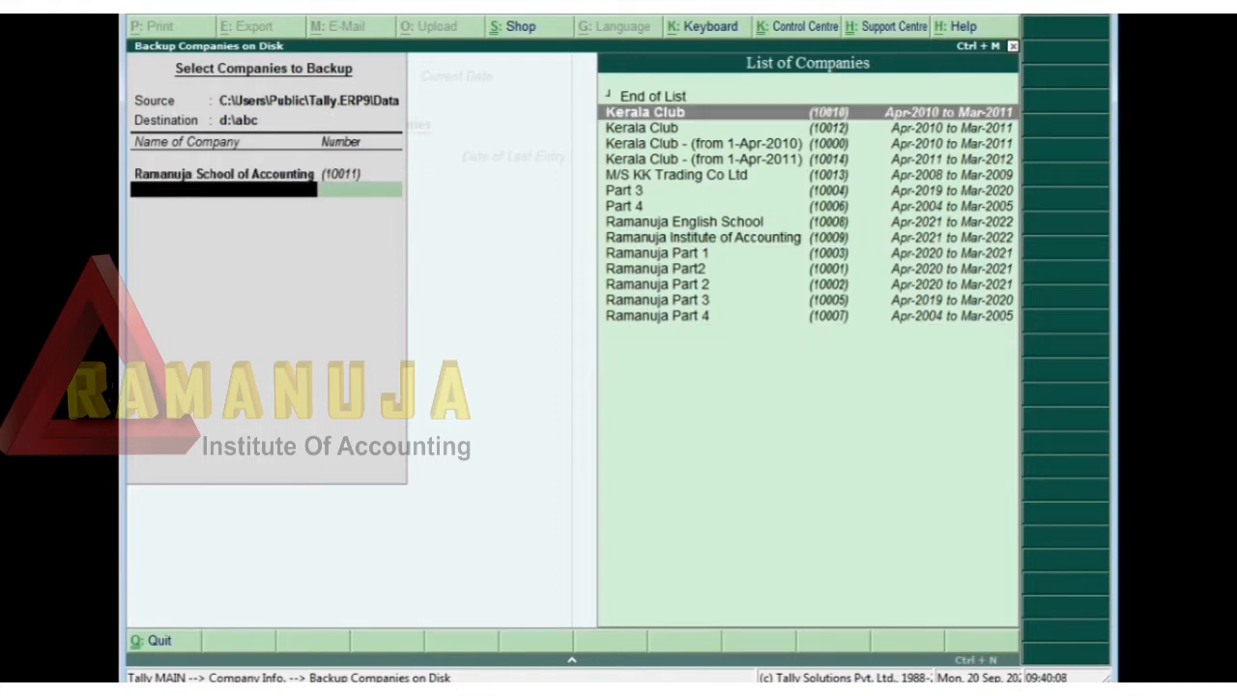
pyautogui.press('Up')
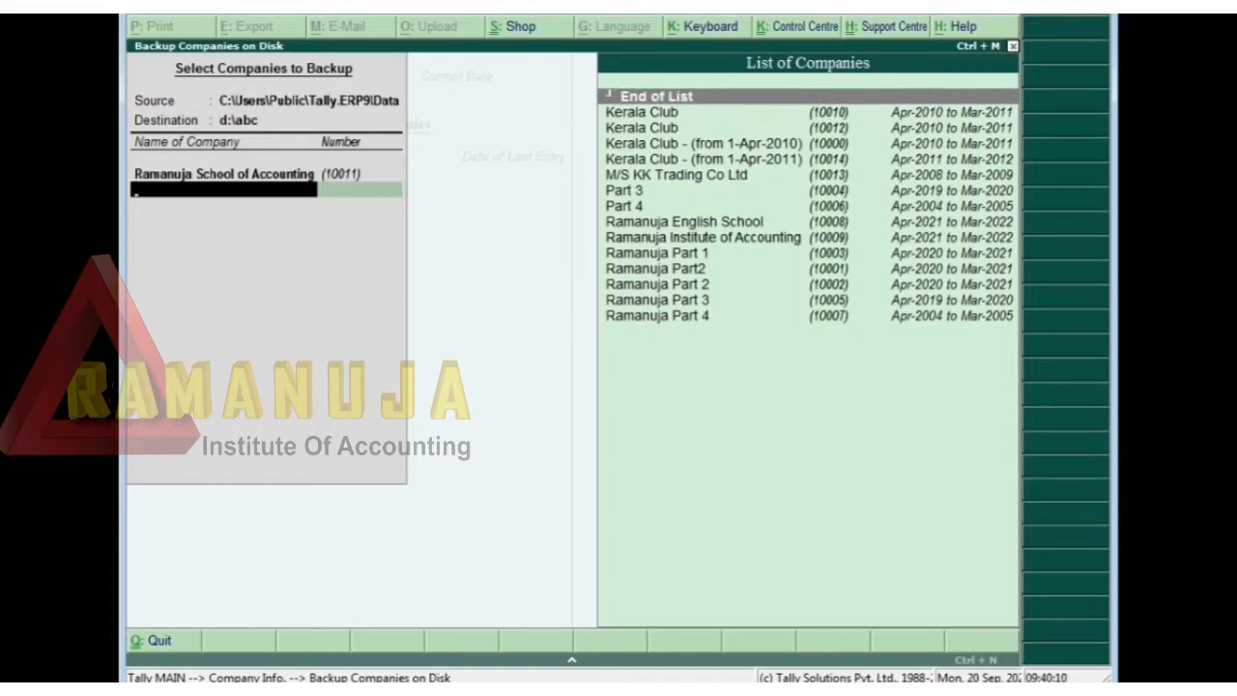
pyautogui.press('Return')
pyautogui.press('Return')
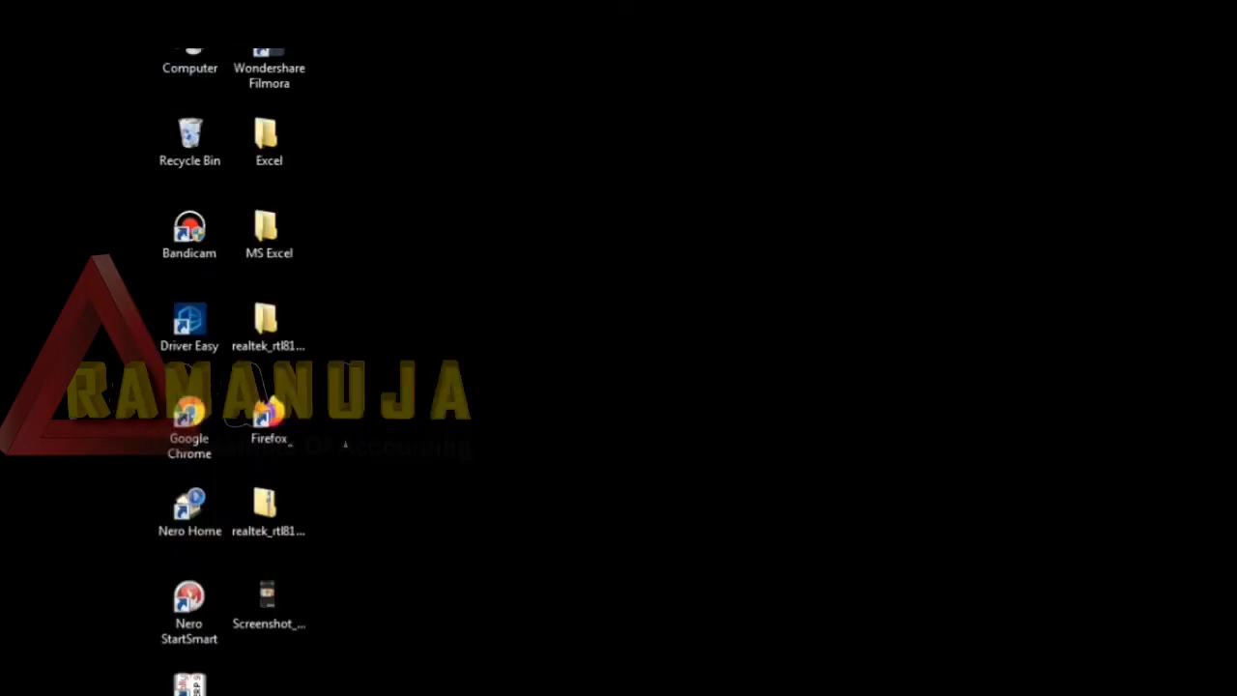
# - Switch to Windows Explorer and check the backup file in the abc folder on Local Disk (D:)
pyautogui.doubleClick(189, 65)
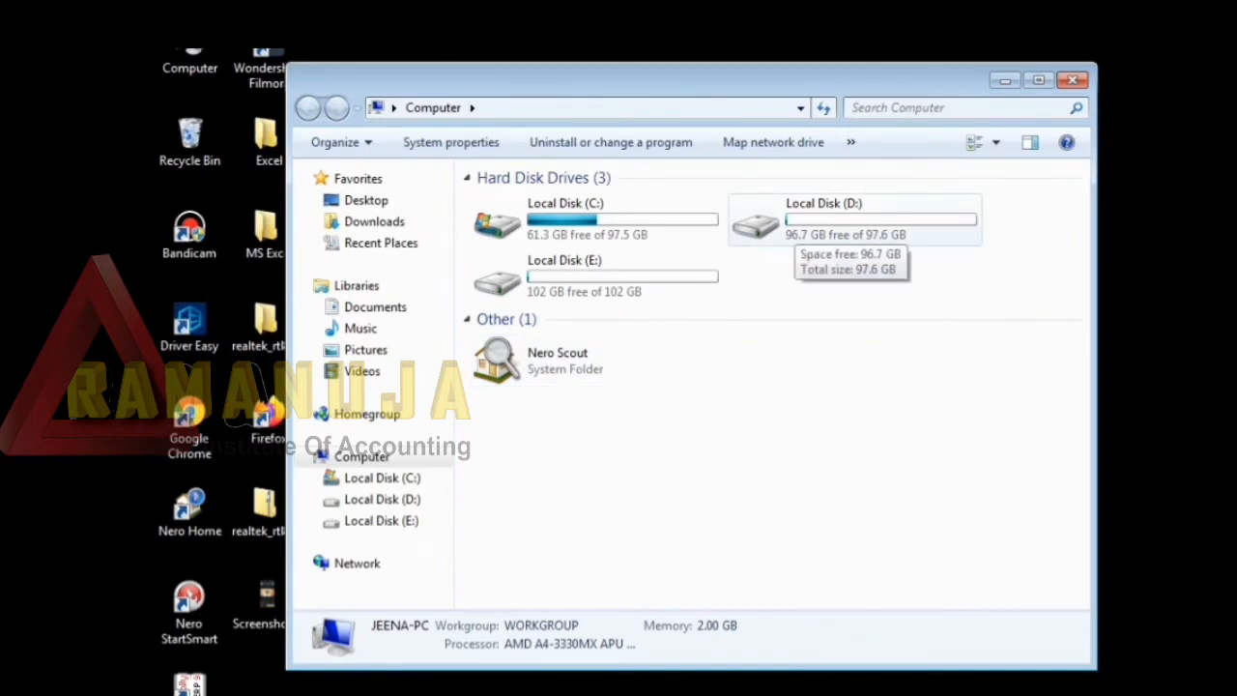
pyautogui.doubleClick(796, 224)
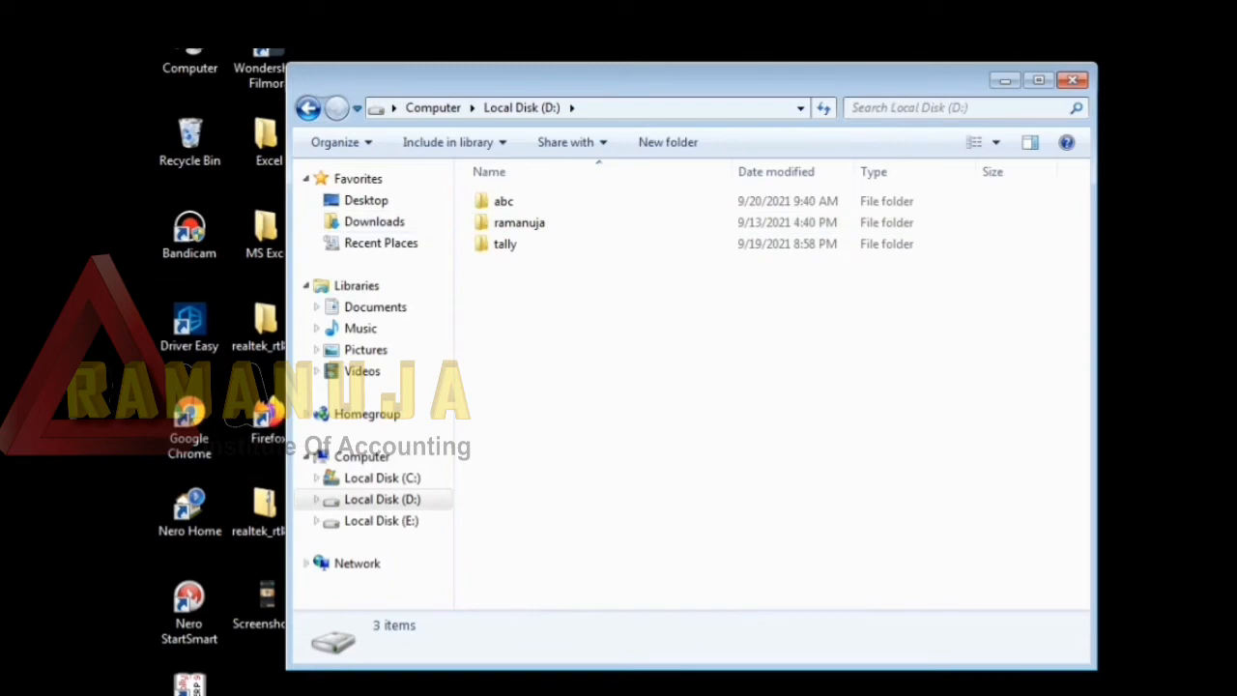
pyautogui.doubleClick(505, 201)
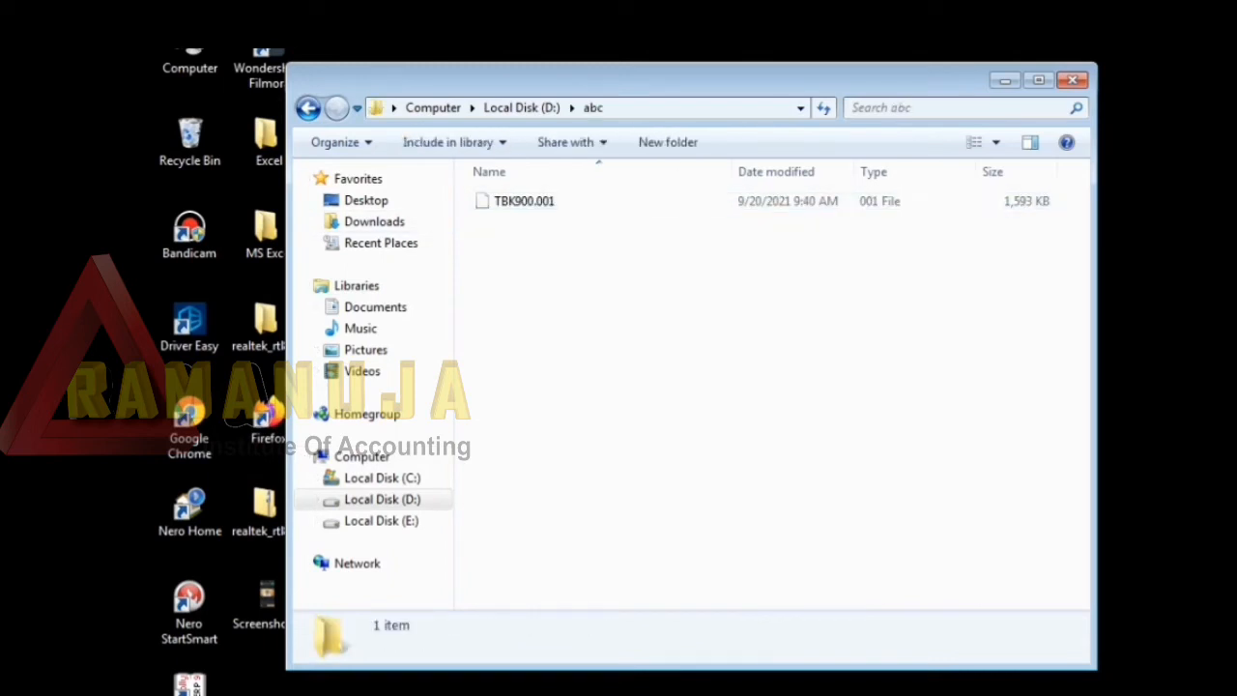
pyautogui.moveTo(676, 350); pyautogui.dragTo(462, 186)
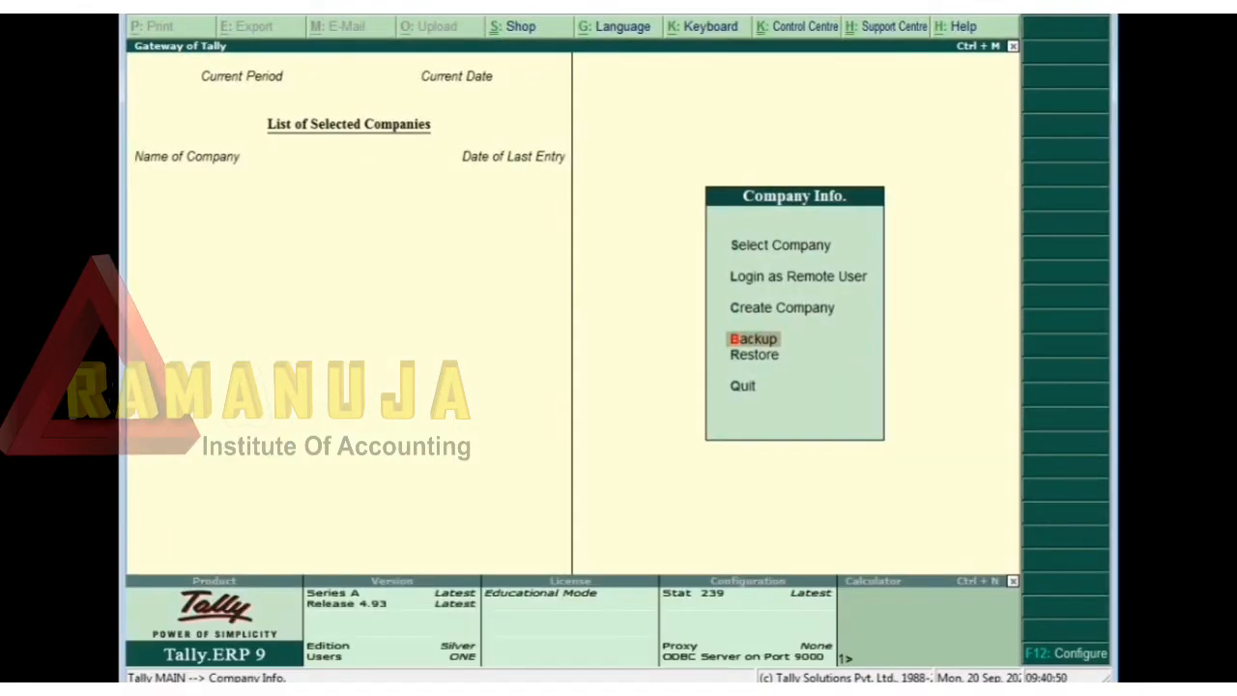
# - Switch back to Tally, start a company restore and set its destination to d:\abc
pyautogui.press('Down')
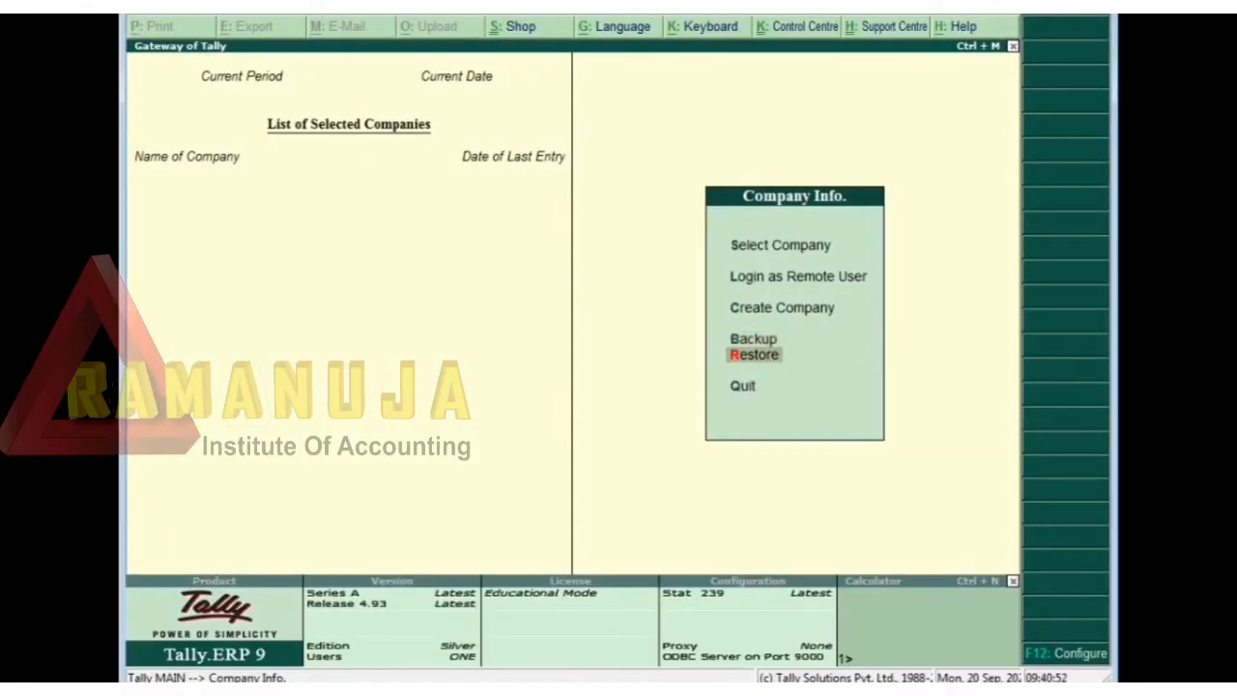
pyautogui.press('Return')
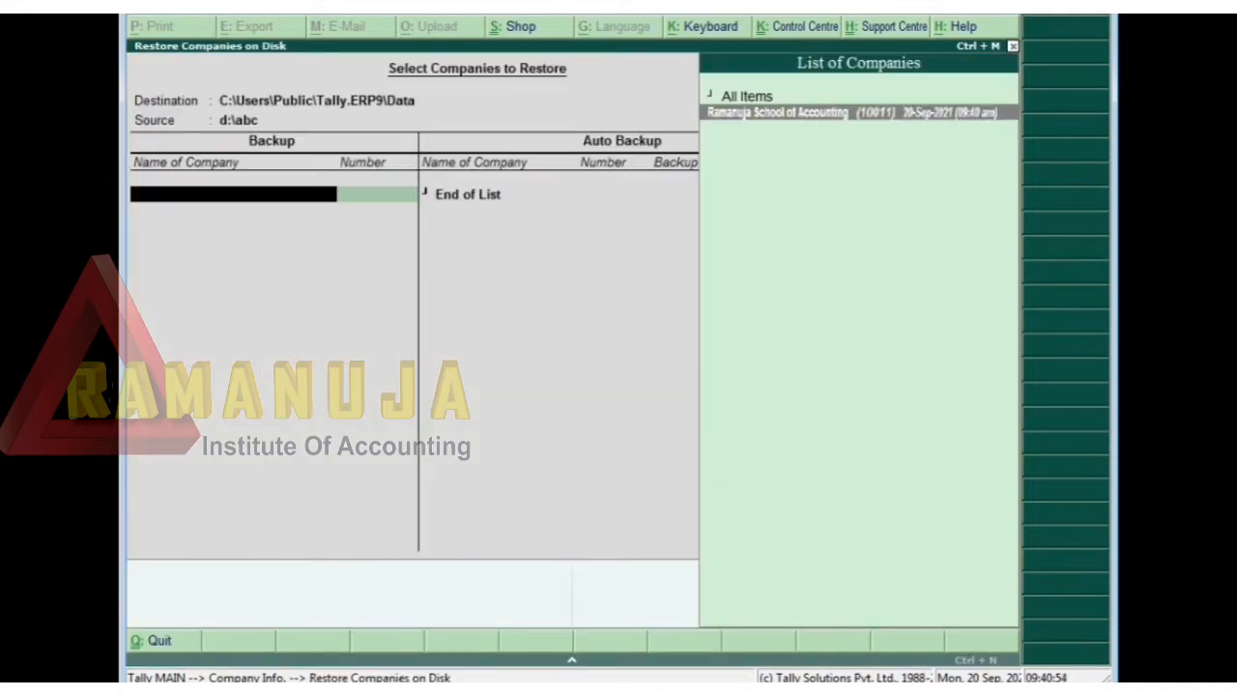
pyautogui.press('Escape')
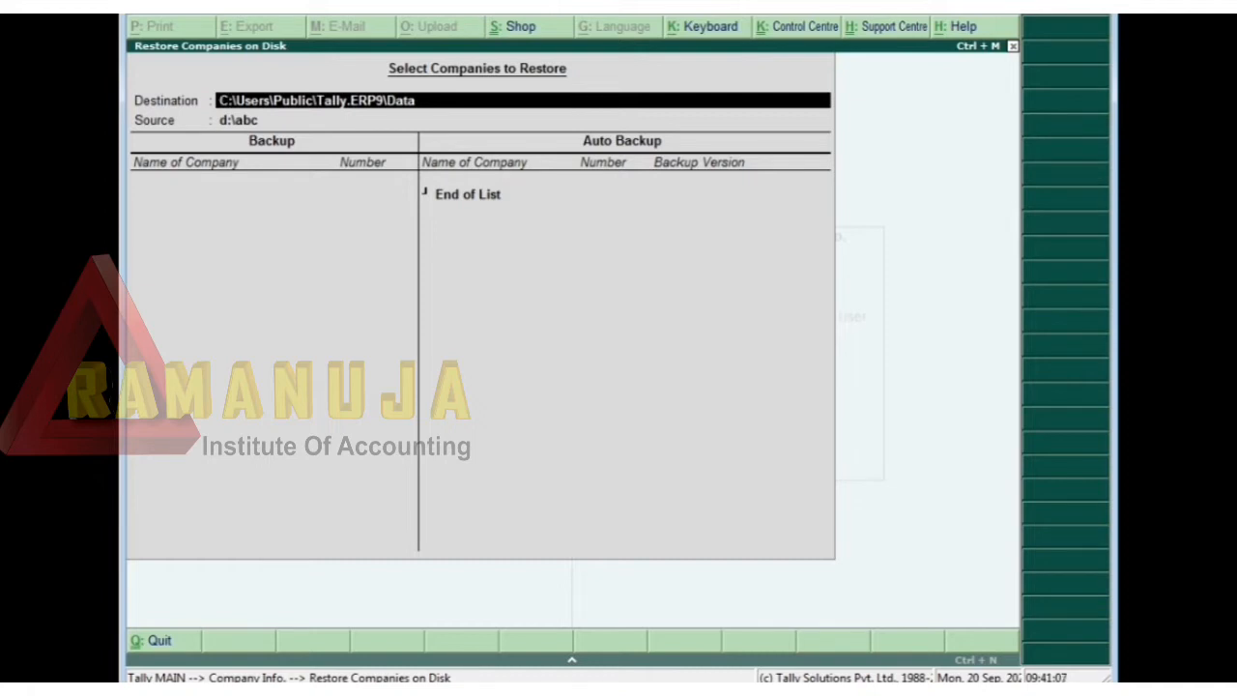
pyautogui.write('d')
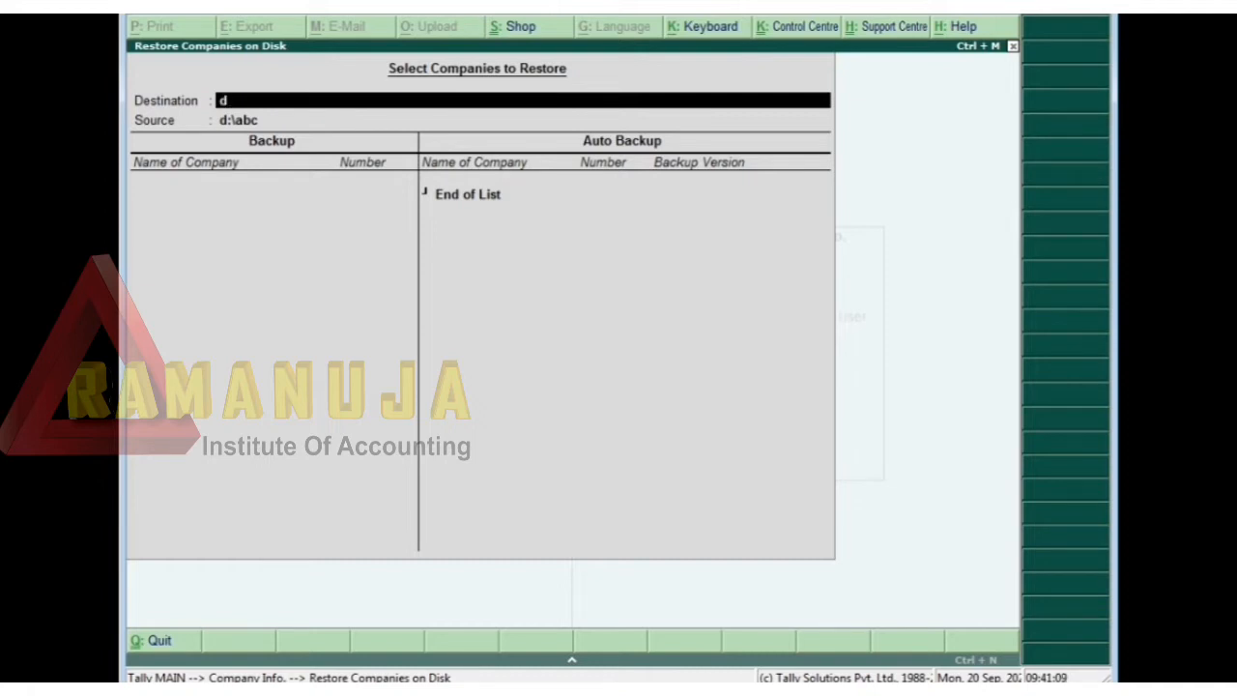
pyautogui.write(':')
pyautogui.press('Return')
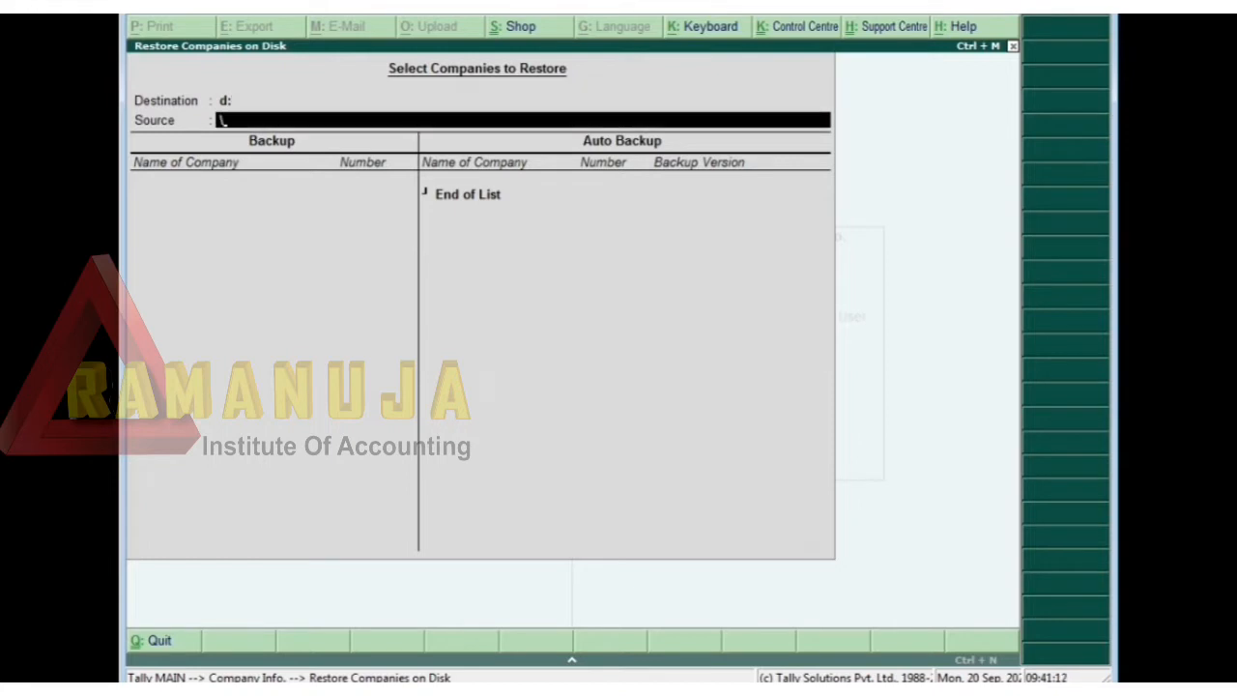
pyautogui.press('BackSpace')
pyautogui.press('BackSpace')
pyautogui.write('d')
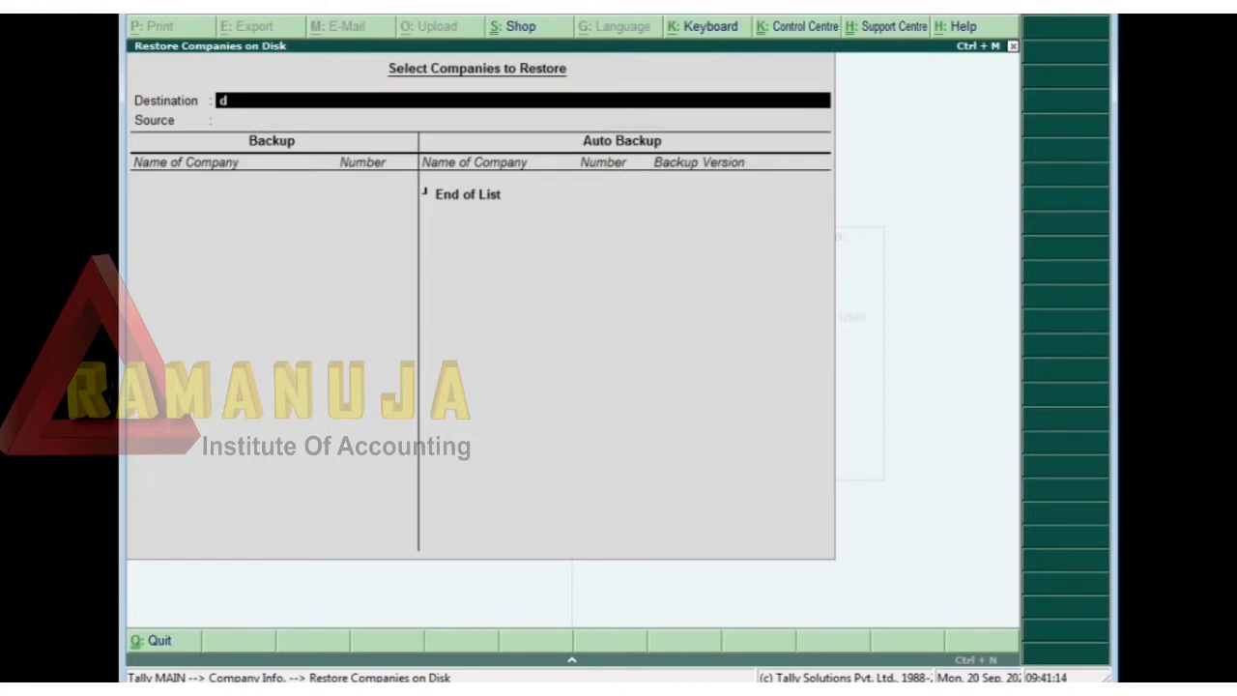
pyautogui.write(':\\abc')
pyautogui.press('Return')
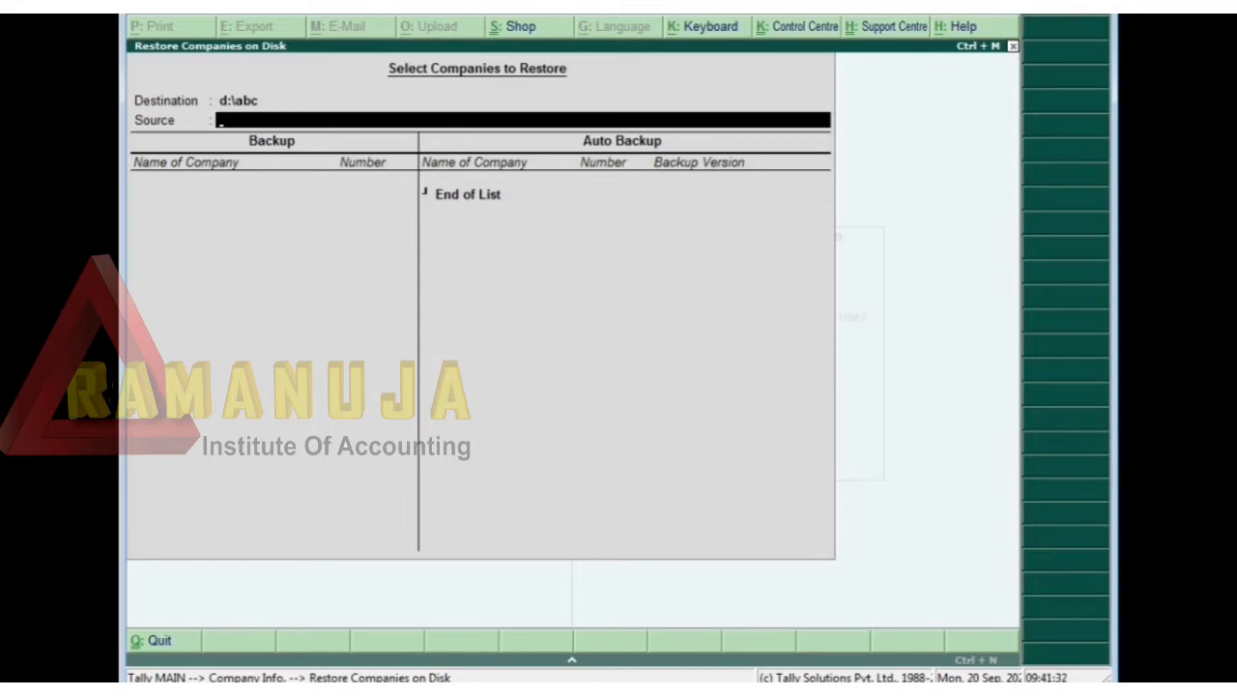
# - Set the restore source to d:\abc and choose Ramanuja School of Accounting as the company to restore
pyautogui.write('d:\\abc')
pyautogui.press('Return')
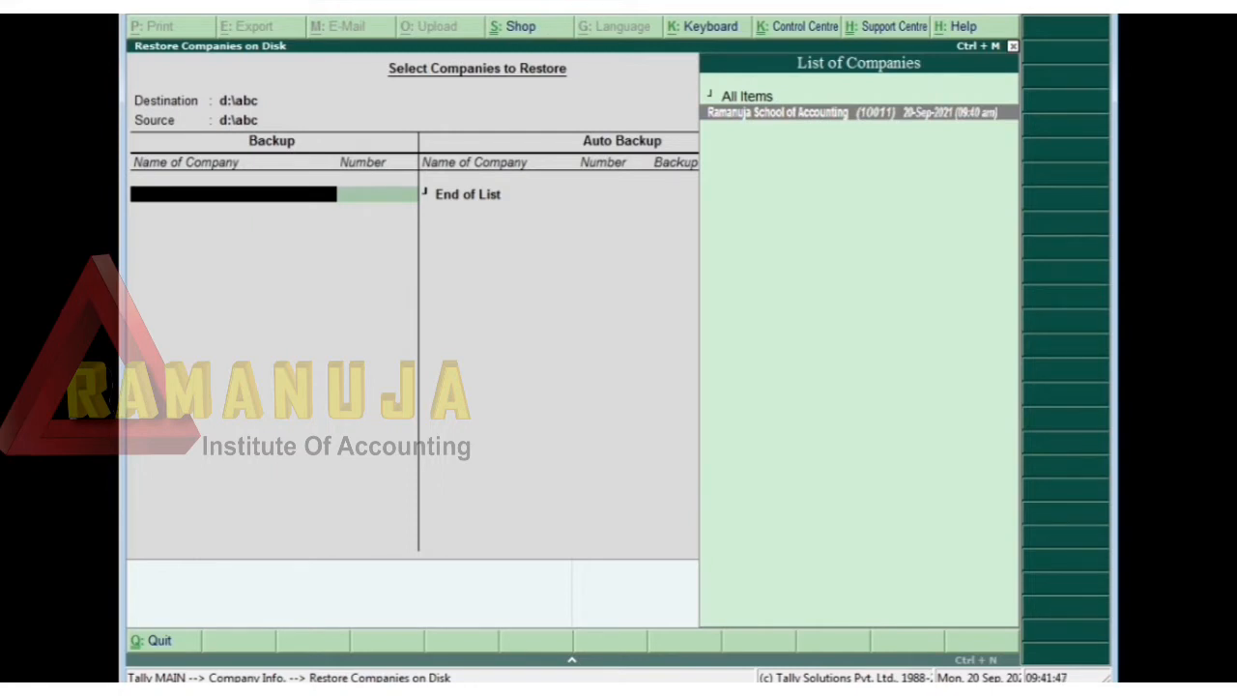
pyautogui.press('Return')
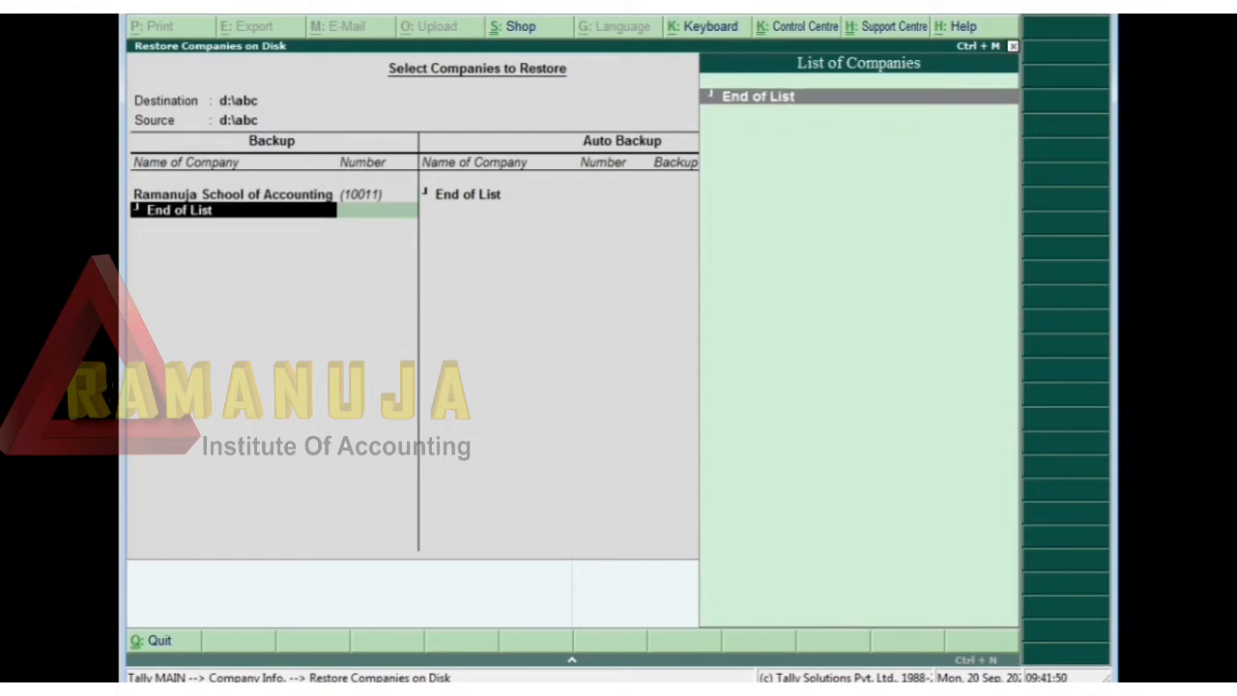
# - Run the restore of Ramanuja School of Accounting and select the restored 10011 folder in d:\abc in Windows Explorer
pyautogui.press('Return')
pyautogui.press('y')
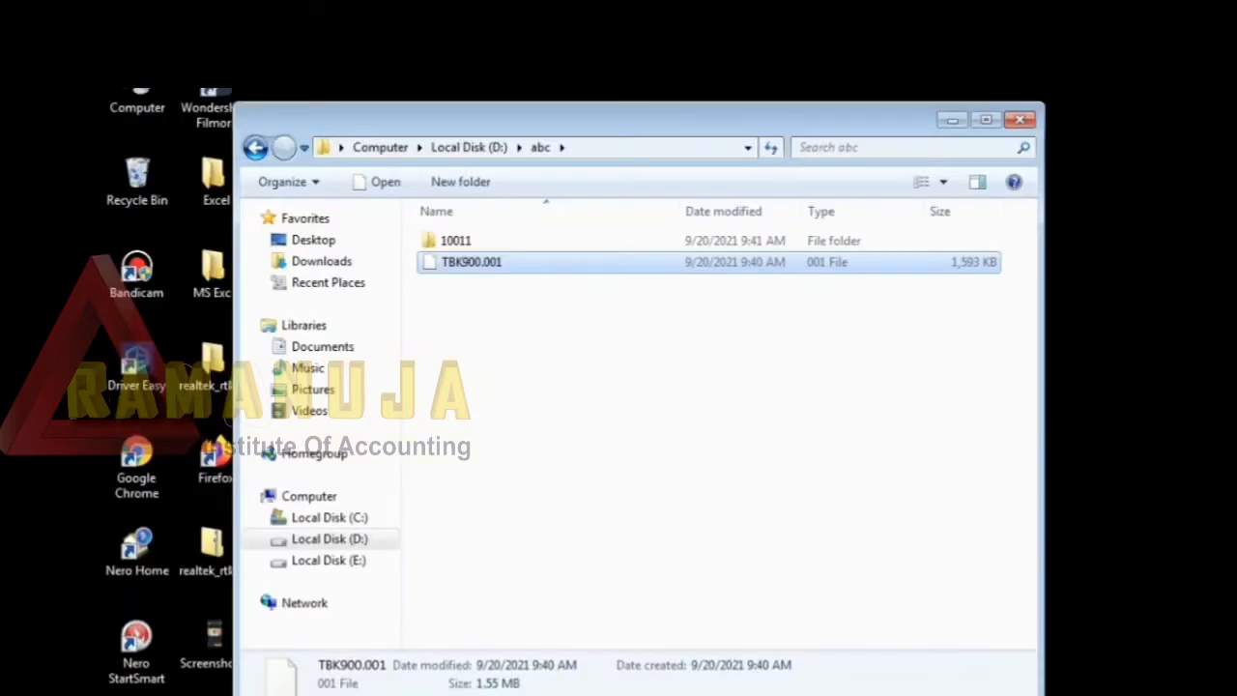
pyautogui.click(455, 241)
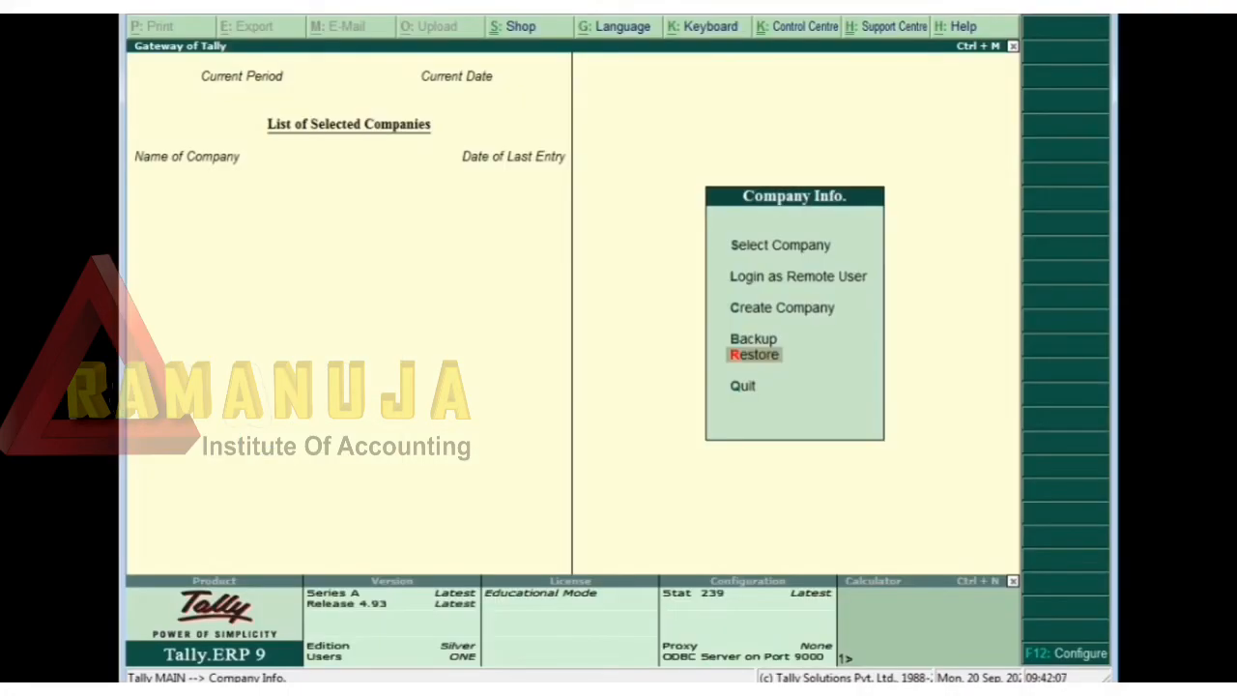
# - Switch back to Tally and load Ramanuja School of Accounting from the data path d:\abc
pyautogui.press('Up')
pyautogui.press('Up')
pyautogui.press('Up')
pyautogui.press('Up')
pyautogui.press('Return')
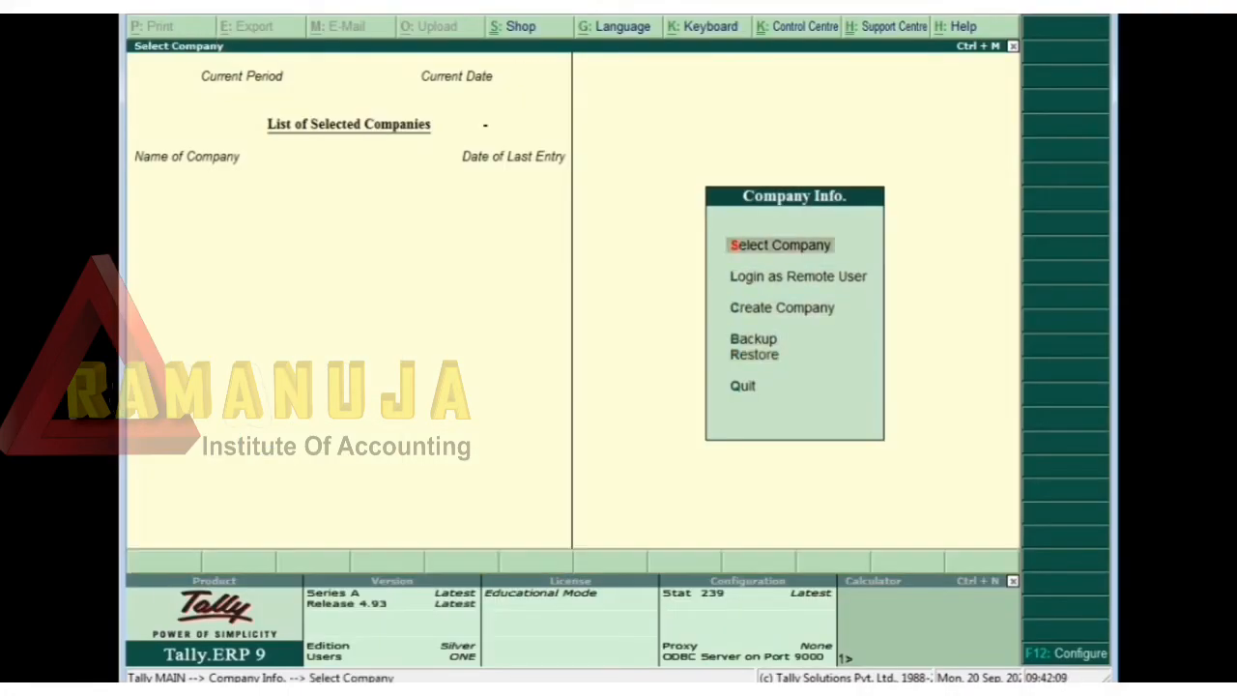
pyautogui.press('Return')
pyautogui.press('BackSpace')
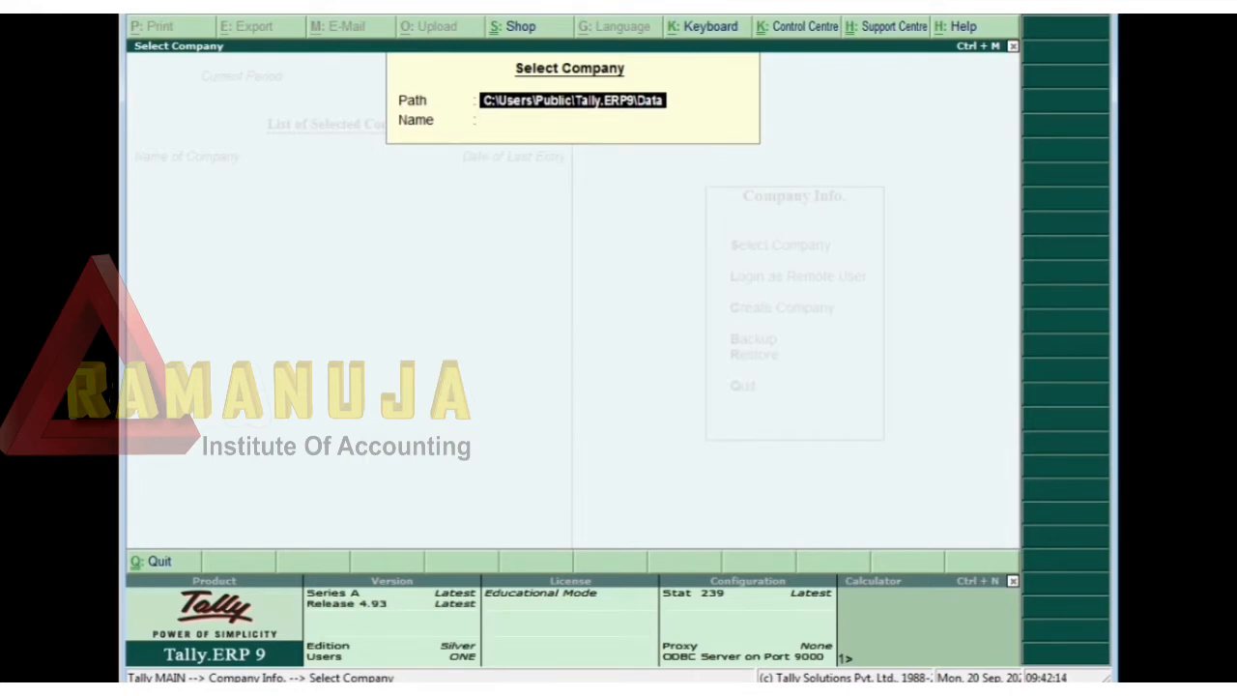
pyautogui.write('d:')
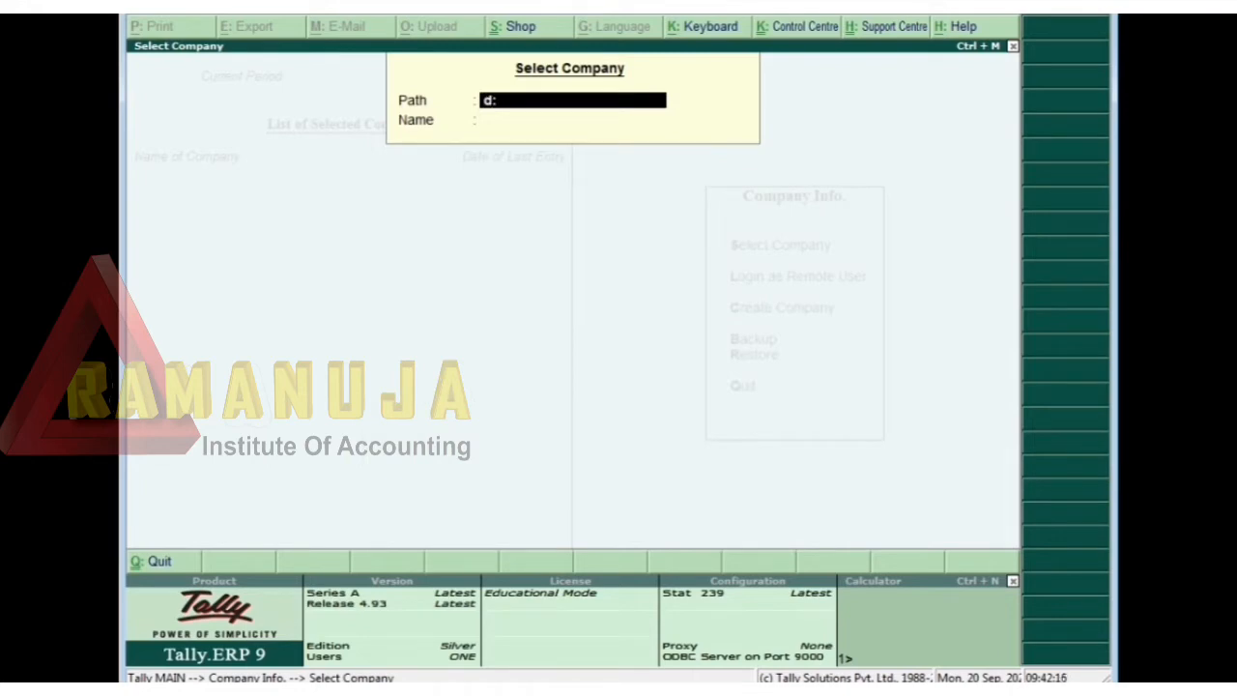
pyautogui.write('\\abc')
pyautogui.press('Return')
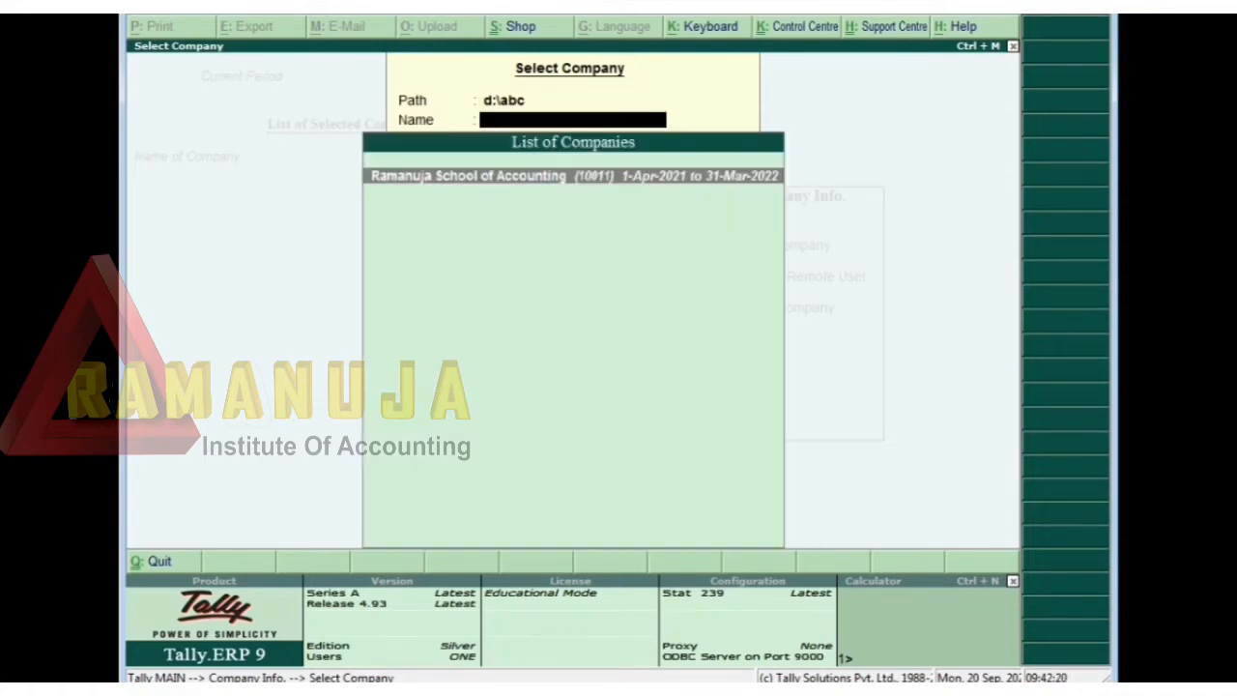
pyautogui.press('Return')
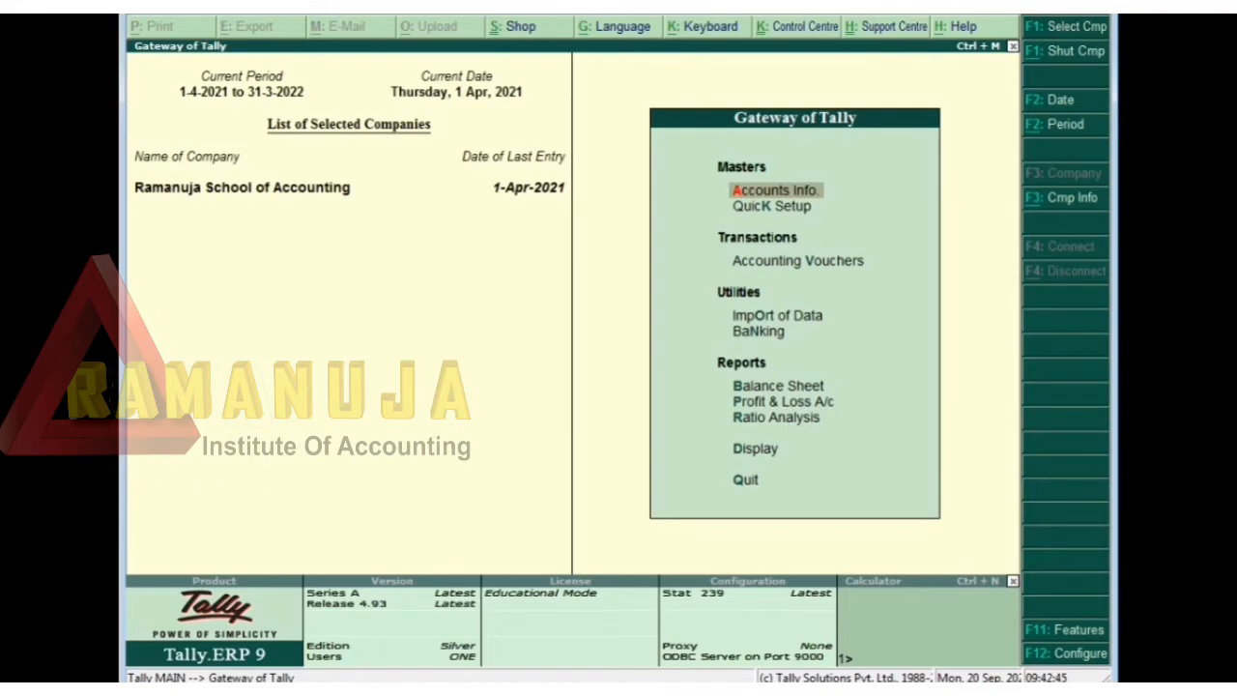
# - Shut the loaded company, check the company list and path for d:\abc, and leave the company selection
pyautogui.hotkey('alt', 'F3')
pyautogui.press('Return')
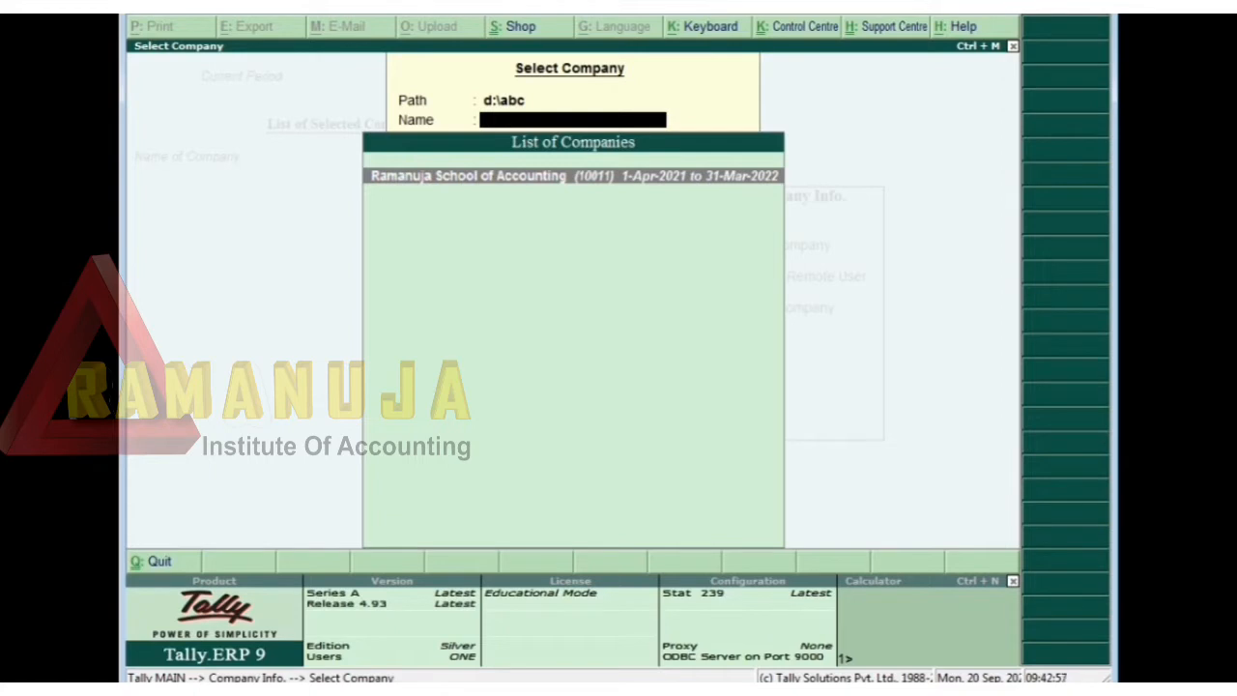
pyautogui.press('BackSpace')
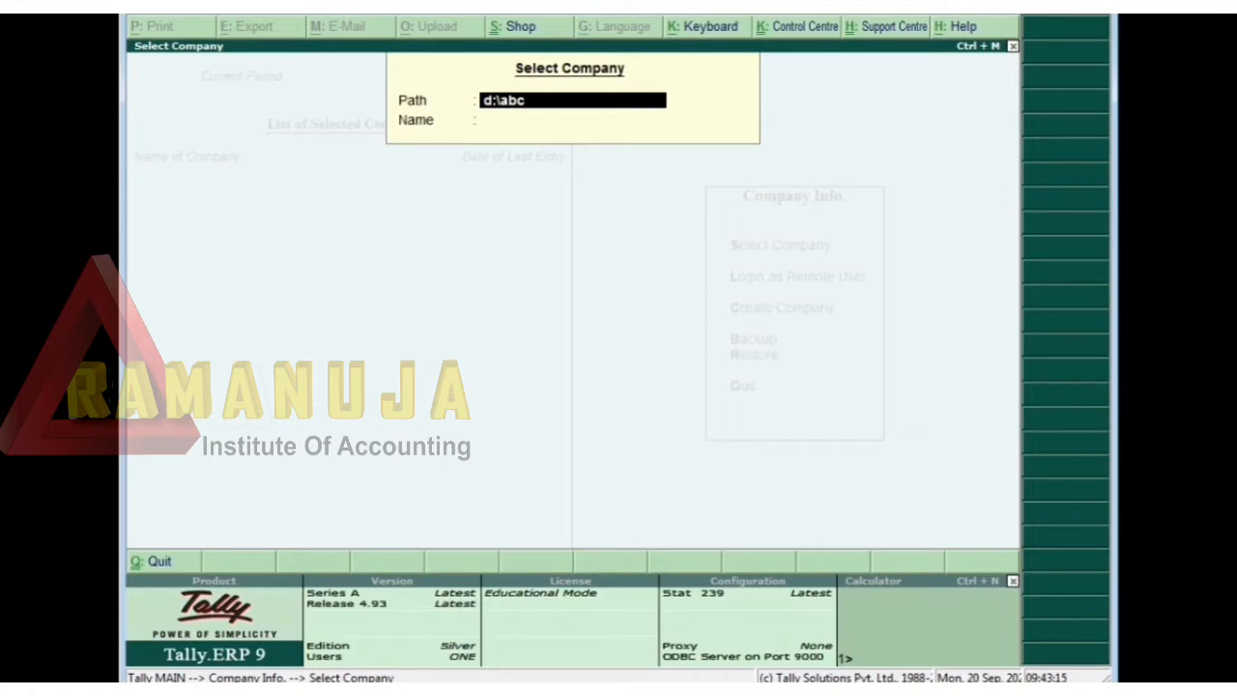
pyautogui.press('Escape')
pyautogui.press('Escape')
pyautogui.press('Escape')
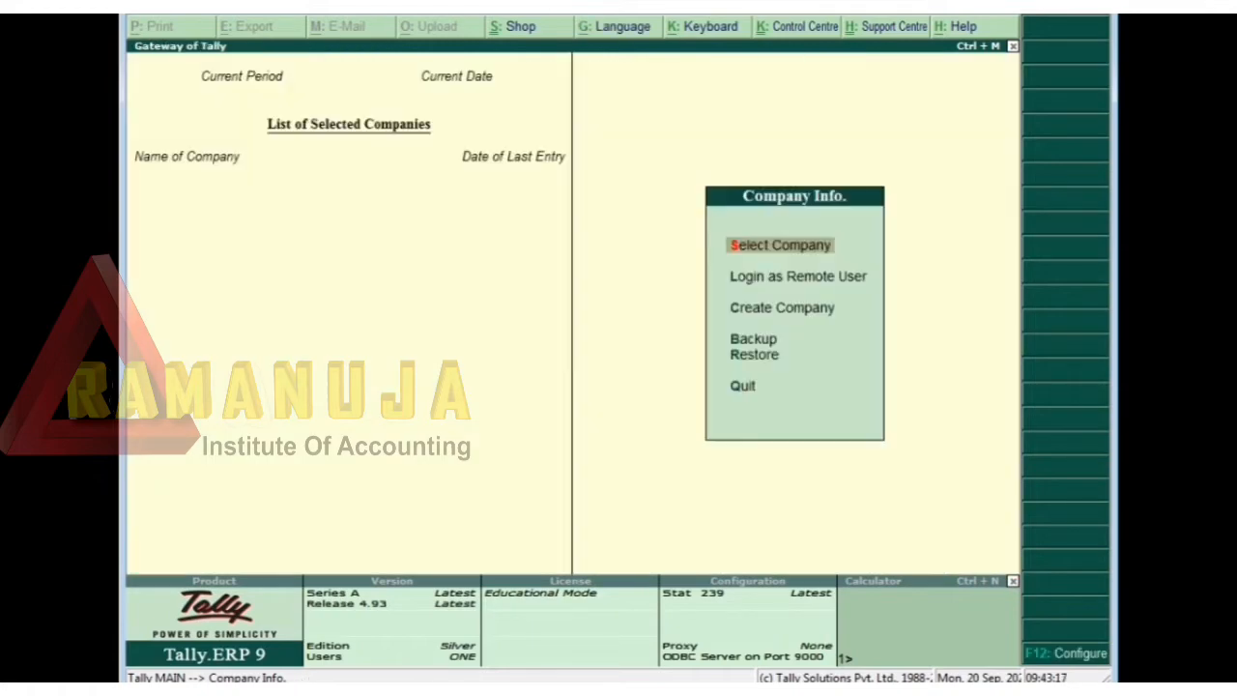
# - Quit Tally, close the Windows Explorer window, and start Tally.ERP 9 again from the desktop
pyautogui.press('Return')
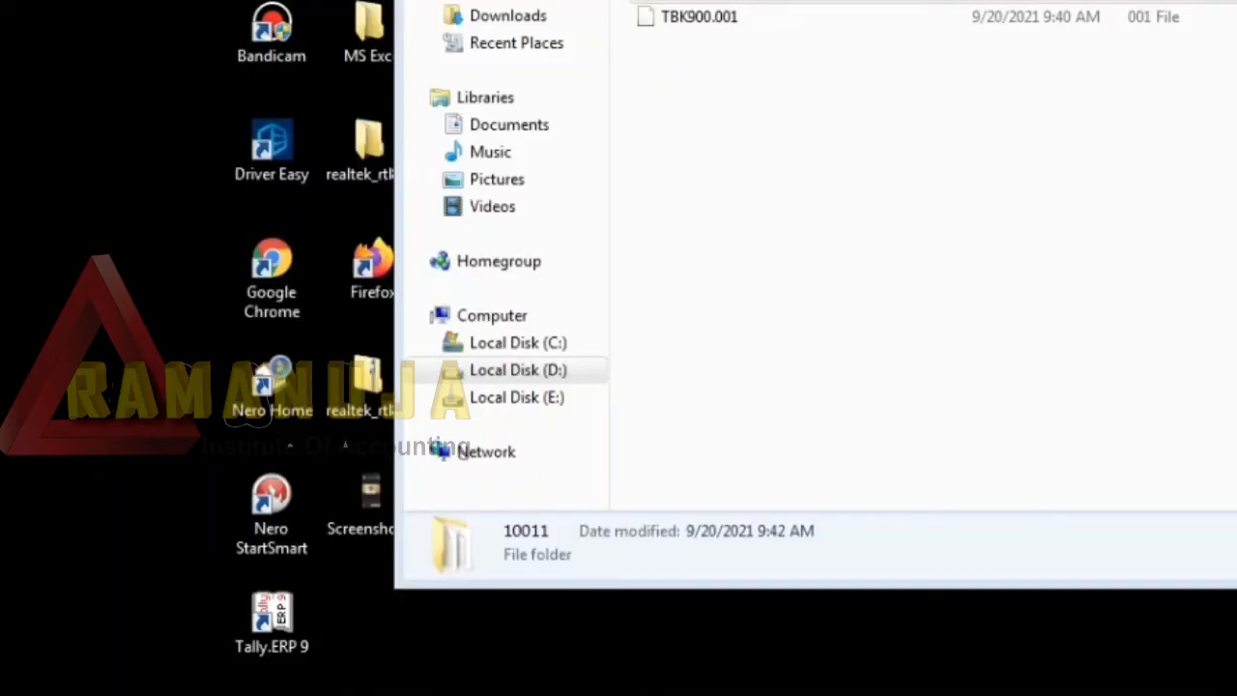
pyautogui.hotkey('alt', 'F4')
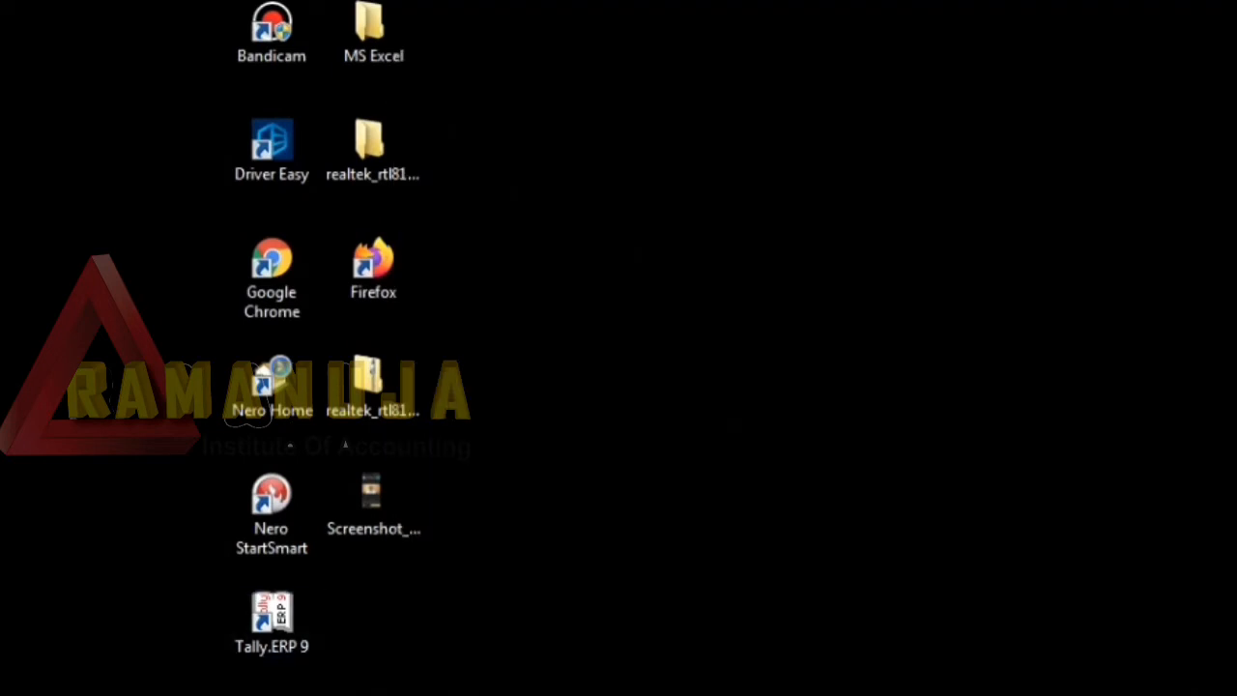
pyautogui.doubleClick(273, 623)
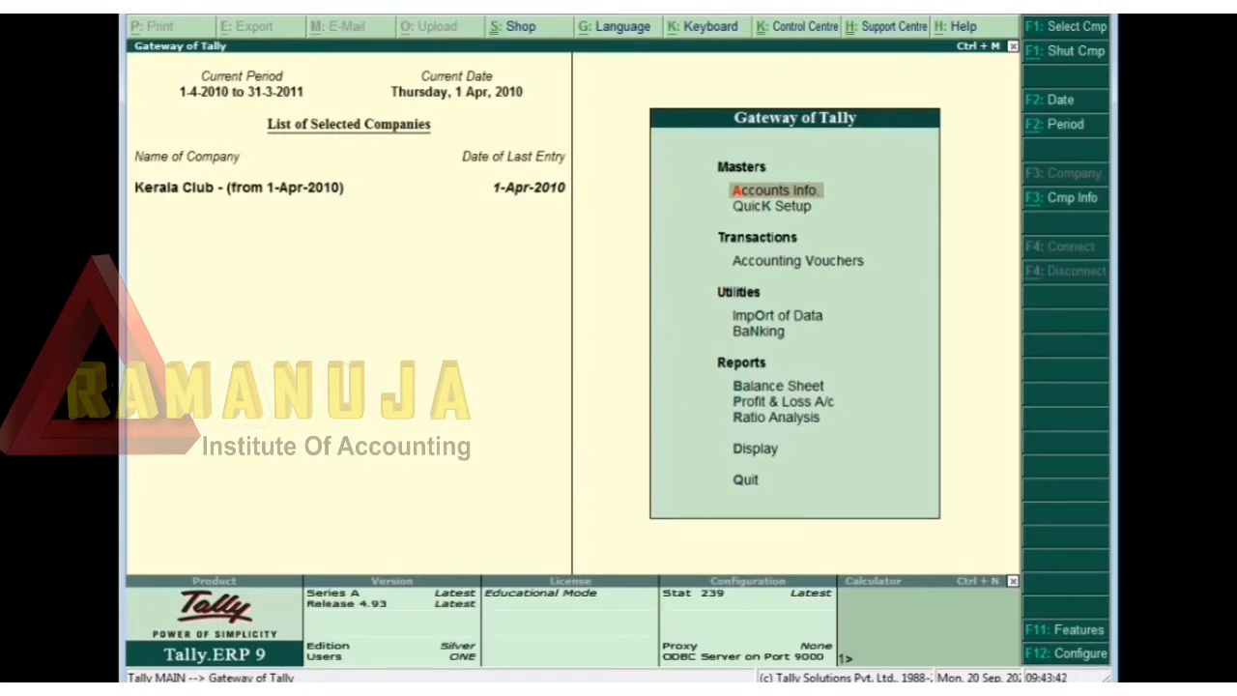
# - Load Ramanuja School of Accounting from the default data path C:\Users\Public\Tally.ERP9\Data
pyautogui.hotkey('alt', 'F3')
pyautogui.press('Return')
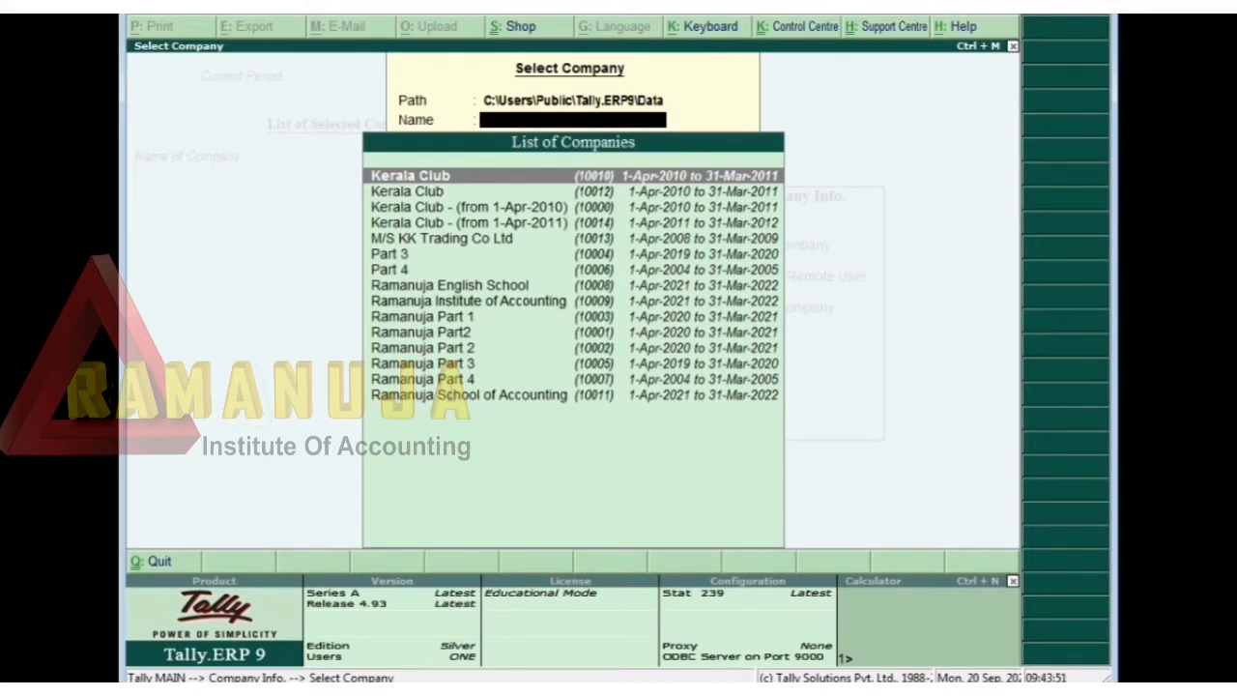
pyautogui.press('Down')
pyautogui.press('Down')
pyautogui.press('Down')
pyautogui.press('Down')
pyautogui.press('Down')
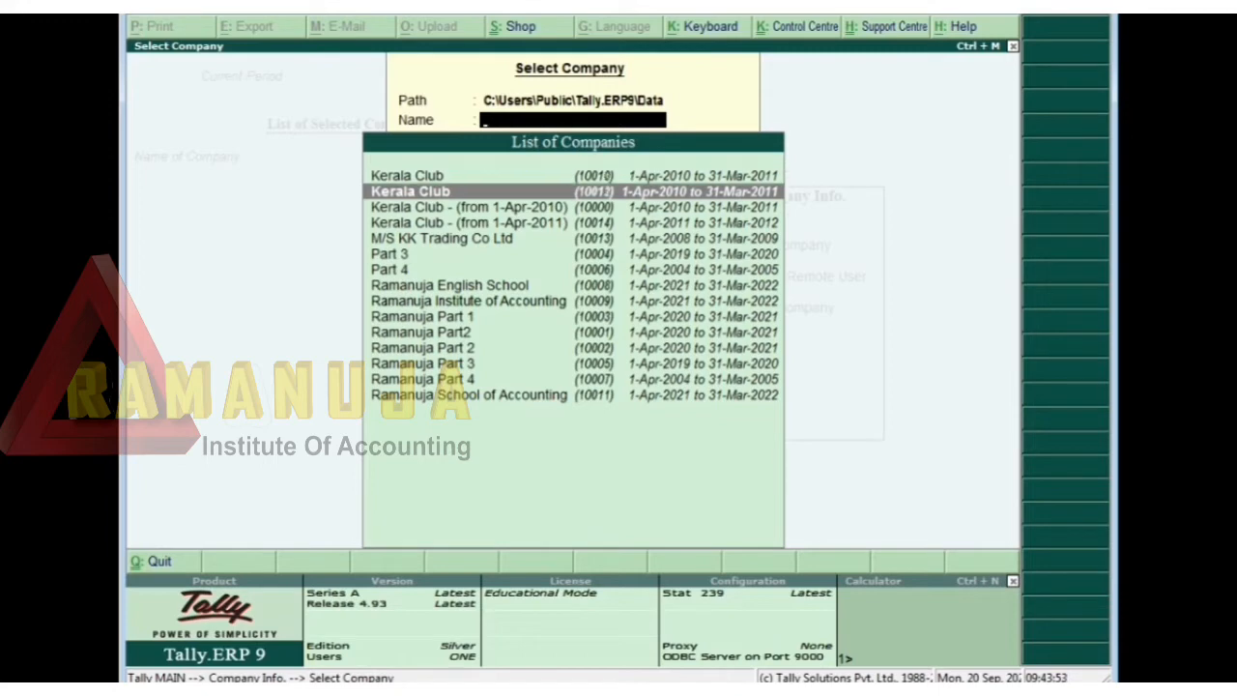
pyautogui.press('Down')
pyautogui.press('Down')
pyautogui.press('Down')
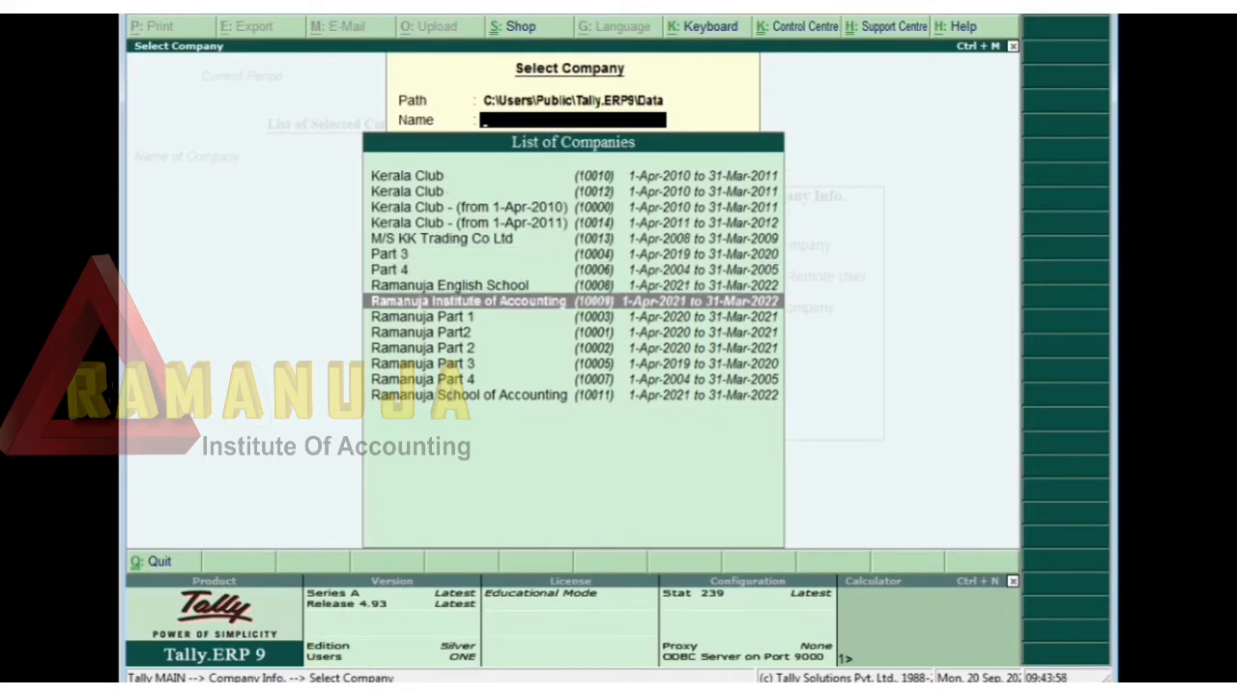
pyautogui.press('Down')
pyautogui.press('Down')
pyautogui.press('Down')
pyautogui.press('Down')
pyautogui.press('Down')
pyautogui.press('Down')
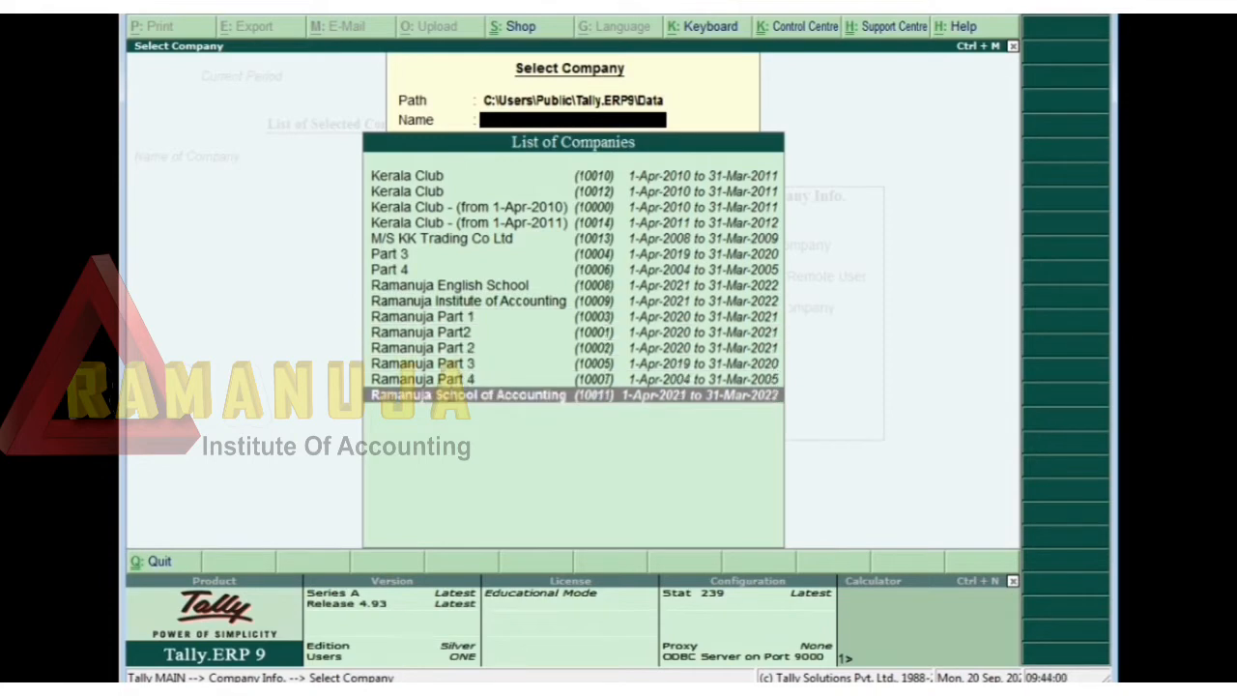
pyautogui.press('Return')
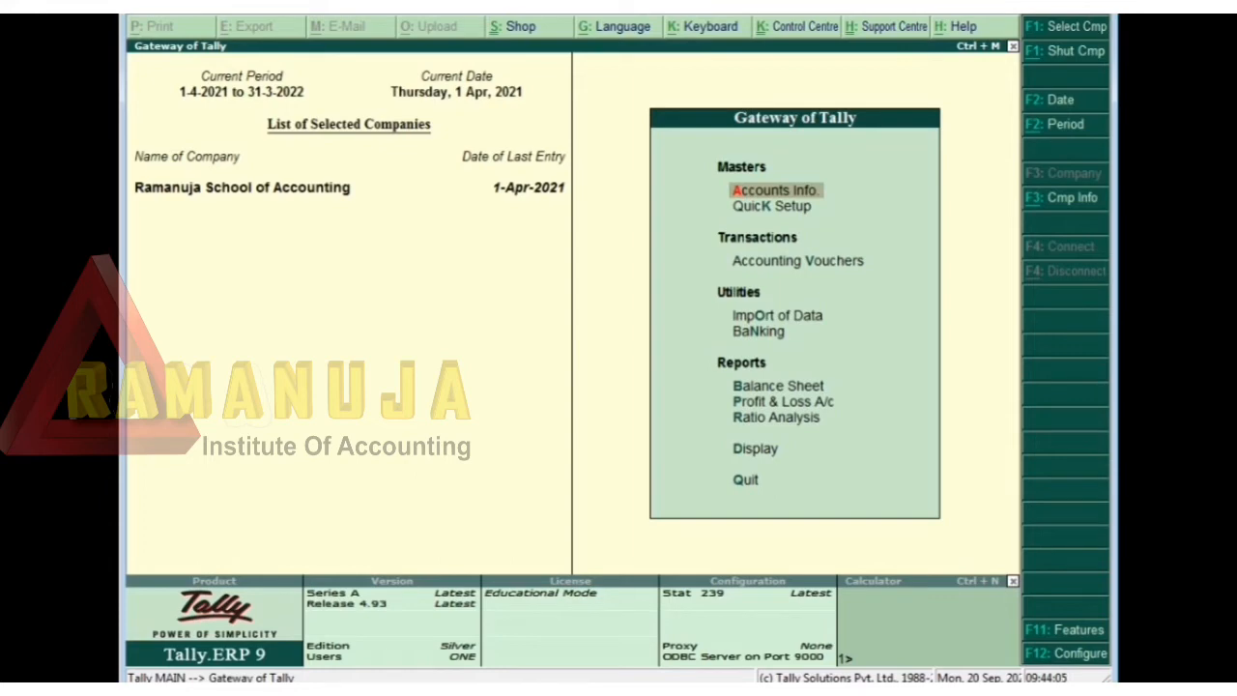
# - Open the company details of Ramanuja School of Accounting for alteration
pyautogui.hotkey('alt', 'F3')
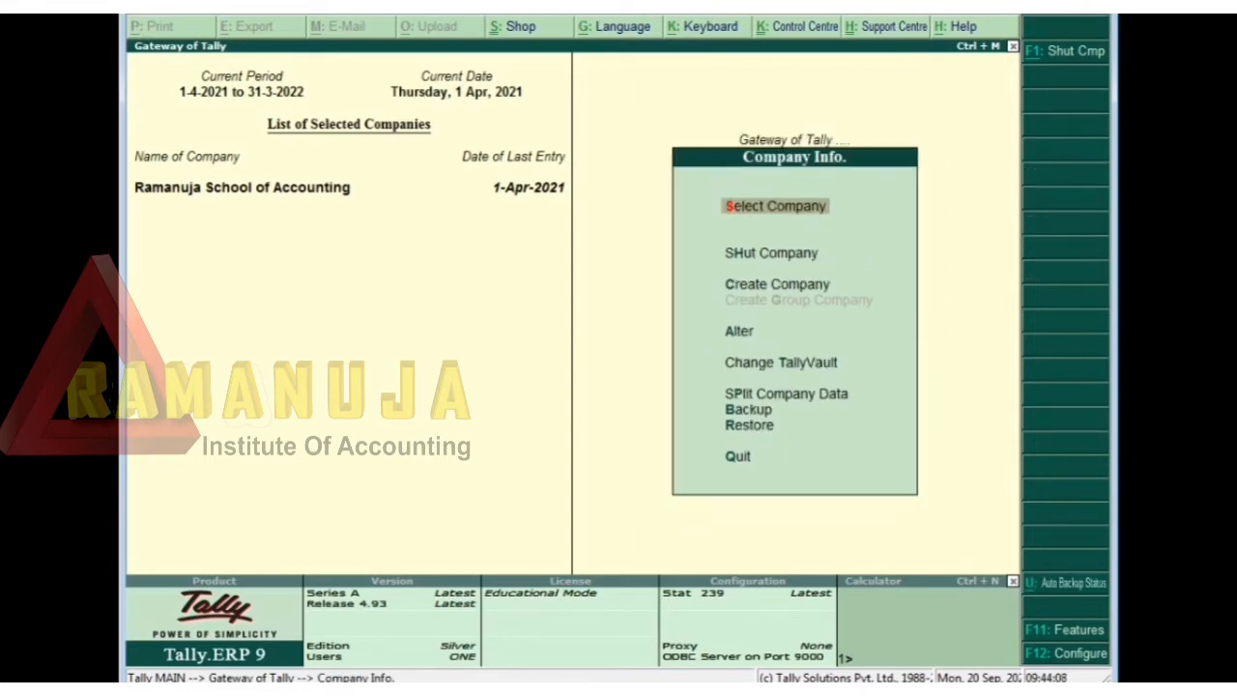
pyautogui.press('Down')
pyautogui.press('Down')
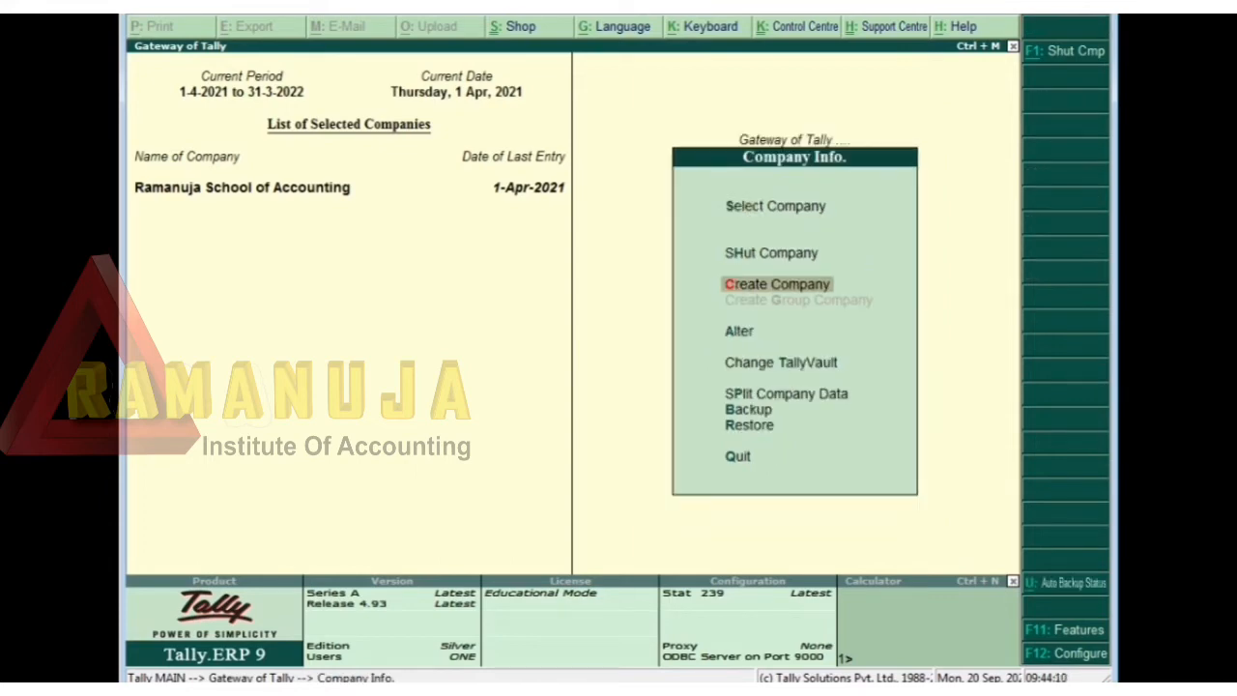
pyautogui.press('Down')
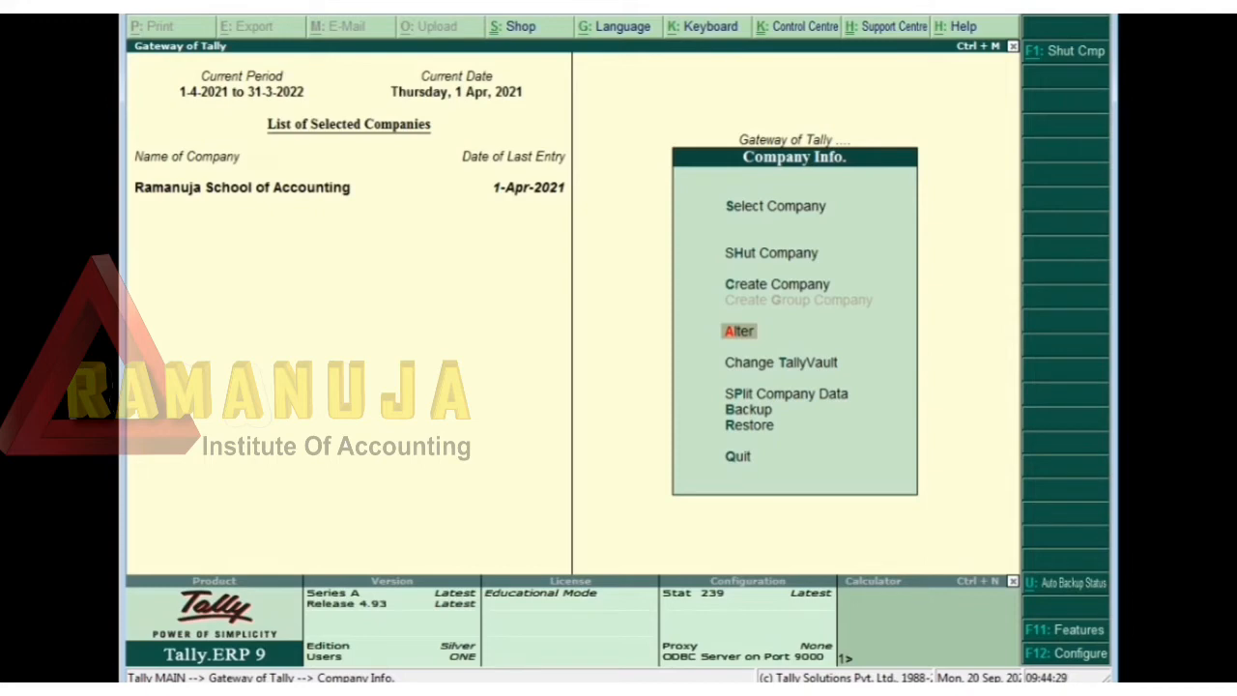
pyautogui.press('Return')
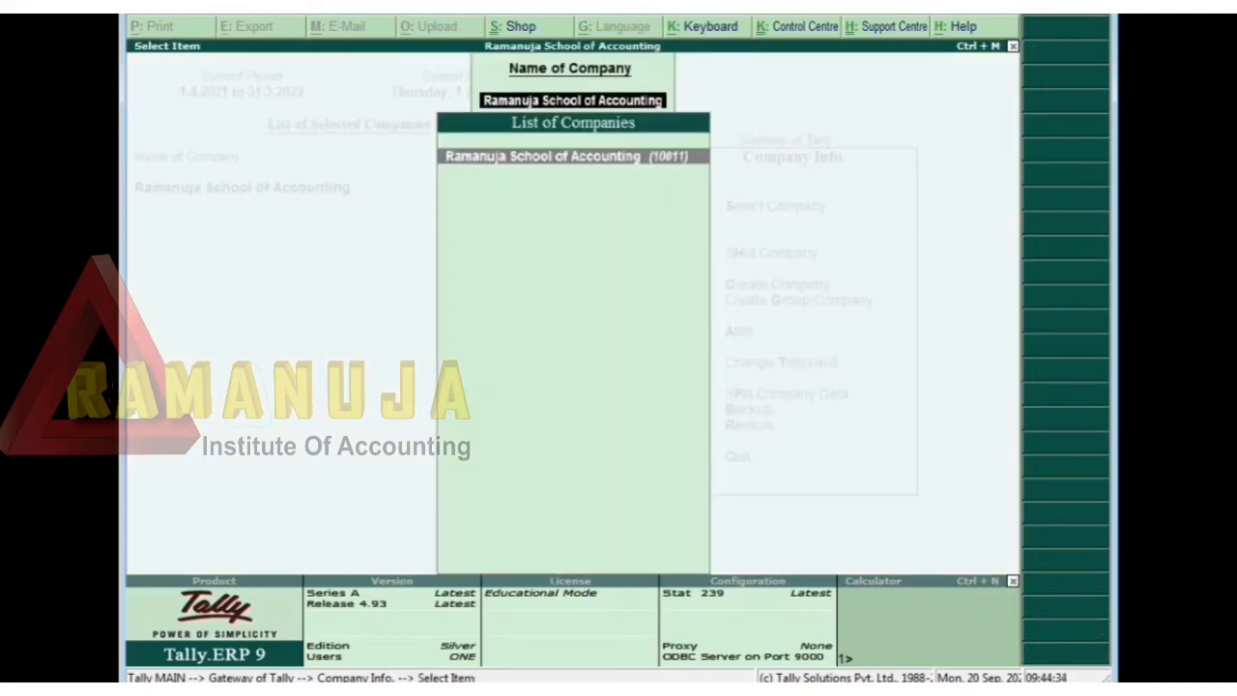
pyautogui.press('Return')
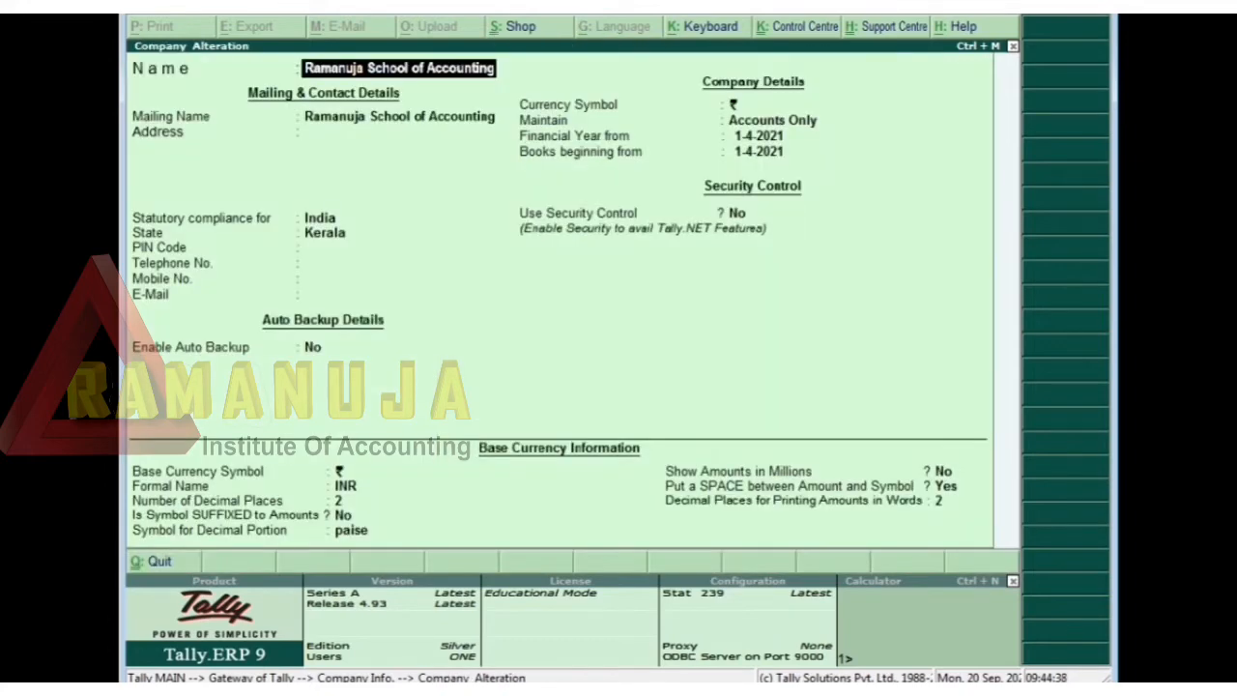
# - Request deletion of Ramanuja School of Accounting, decline it, and leave the company alteration without saving
pyautogui.hotkey('alt', 'd')
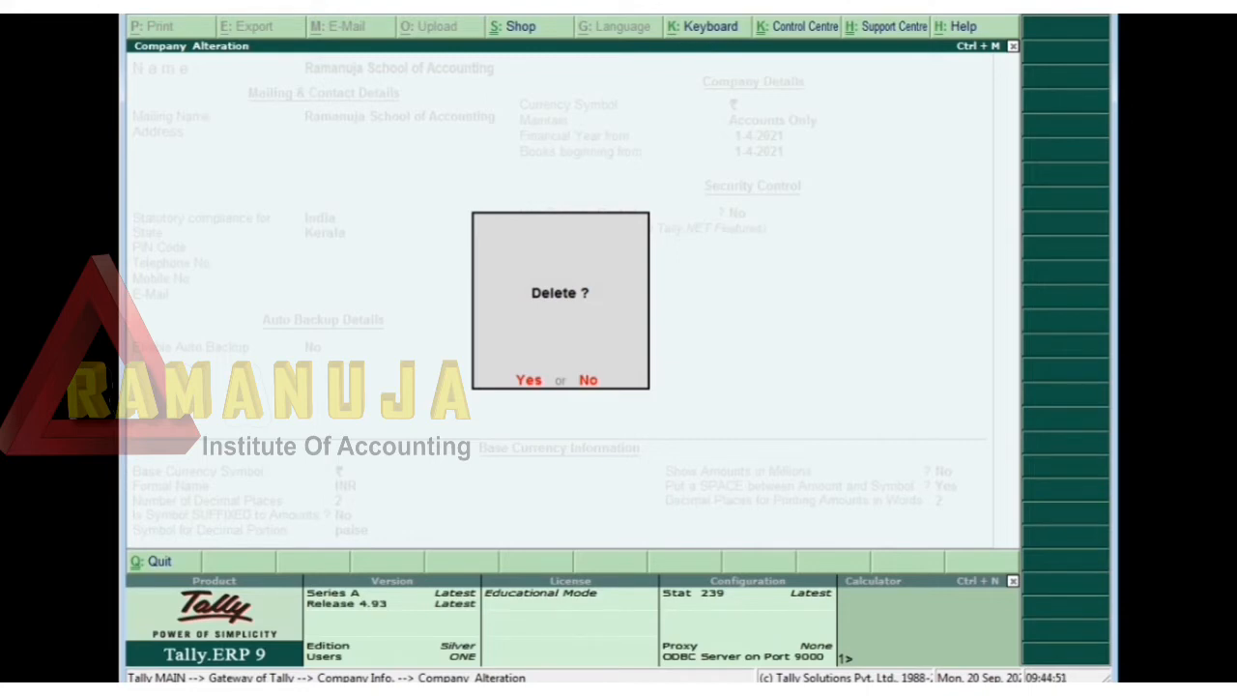
pyautogui.press('n')
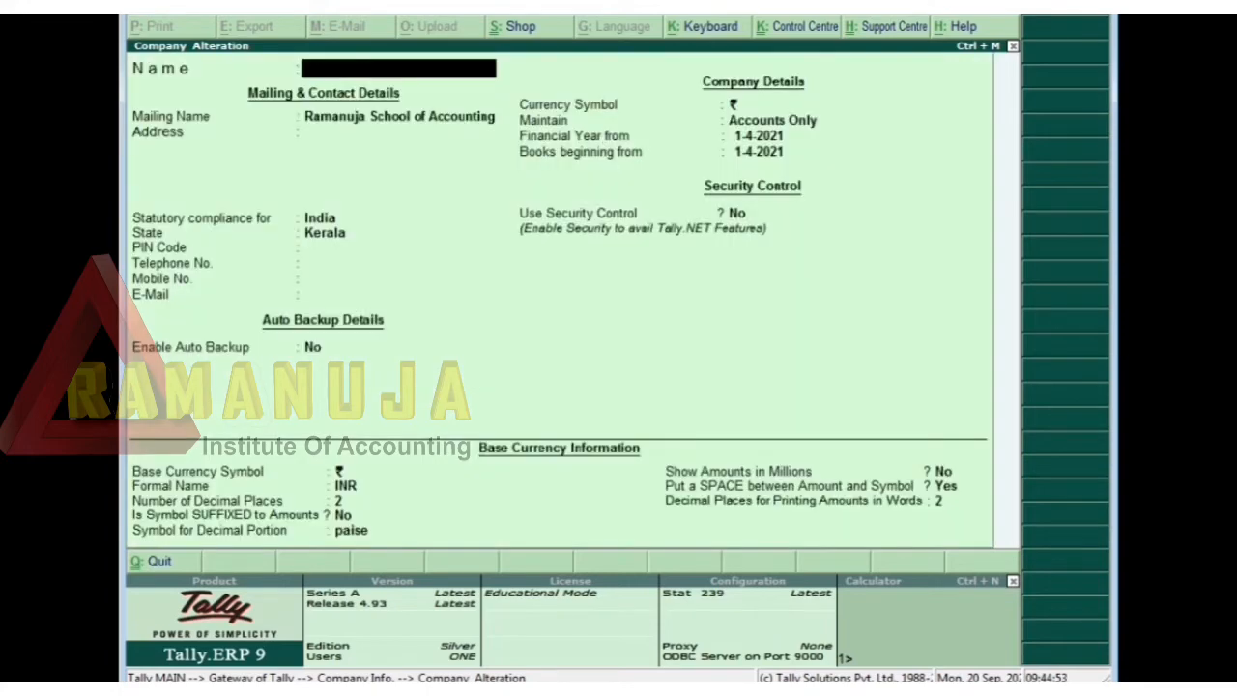
pyautogui.press('Escape')
pyautogui.press('y')
pyautogui.press('Escape')
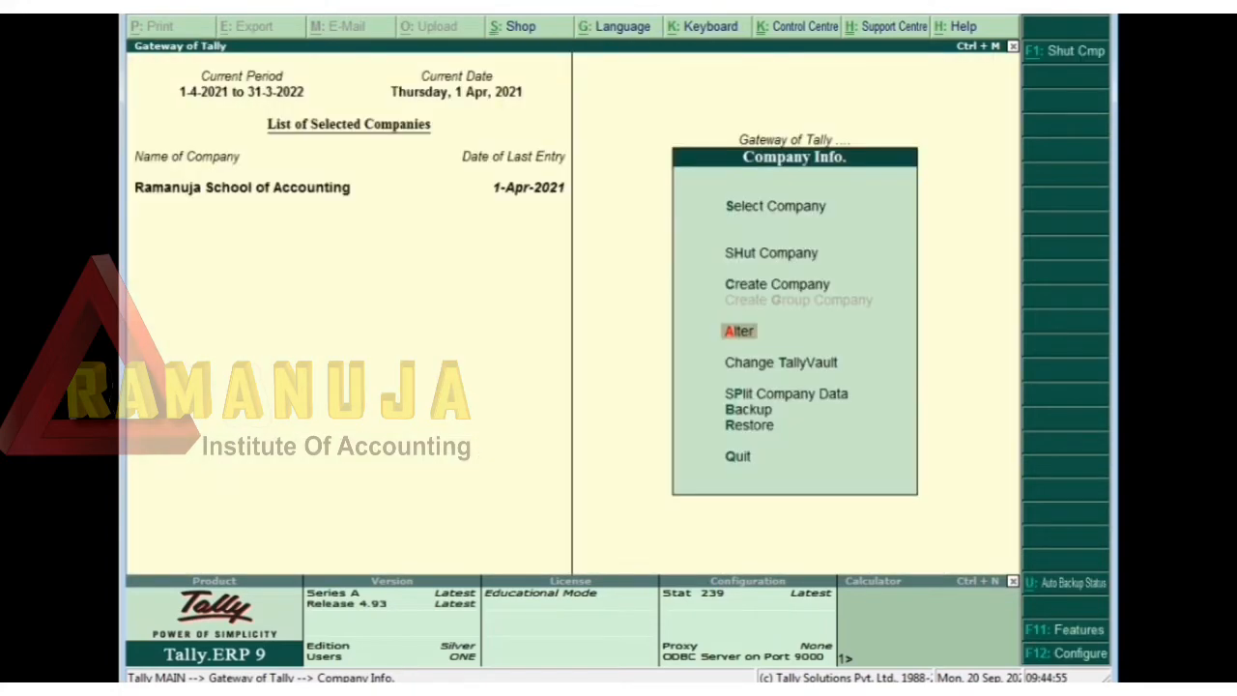
pyautogui.press('Escape')
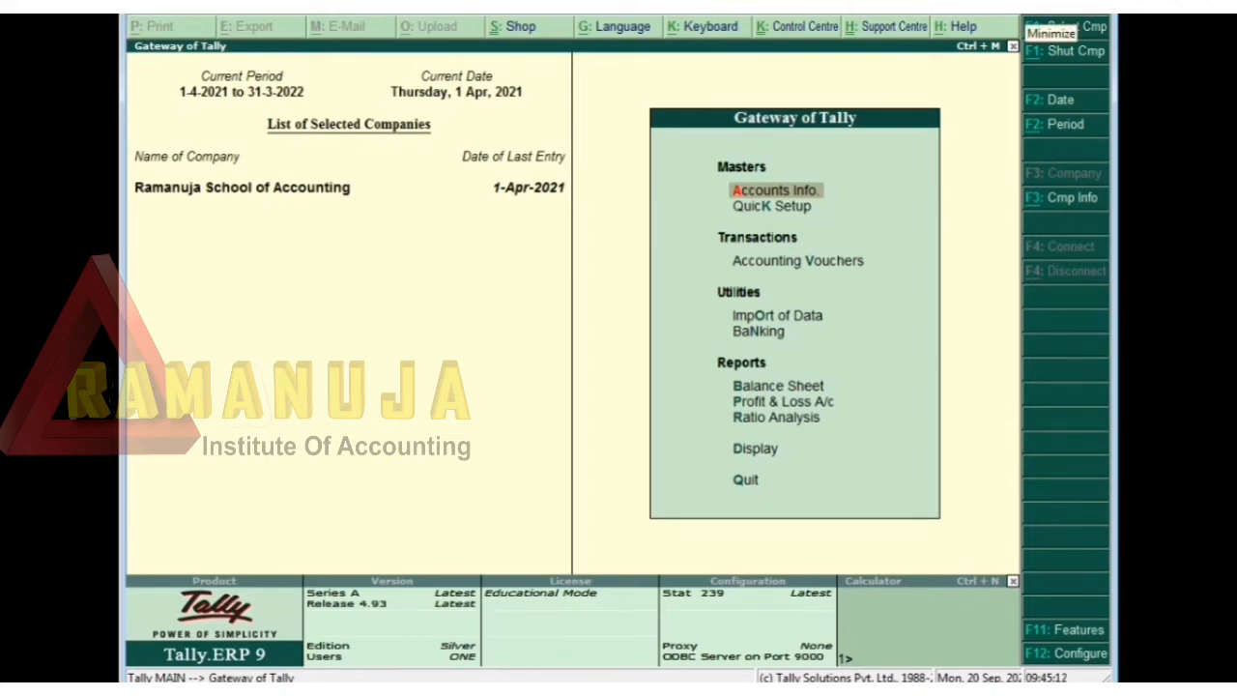
# - Minimize Tally and open the folder C:\Users\Public\Tally.ERP9\Data in Windows Explorer
pyautogui.click(1030, 7)
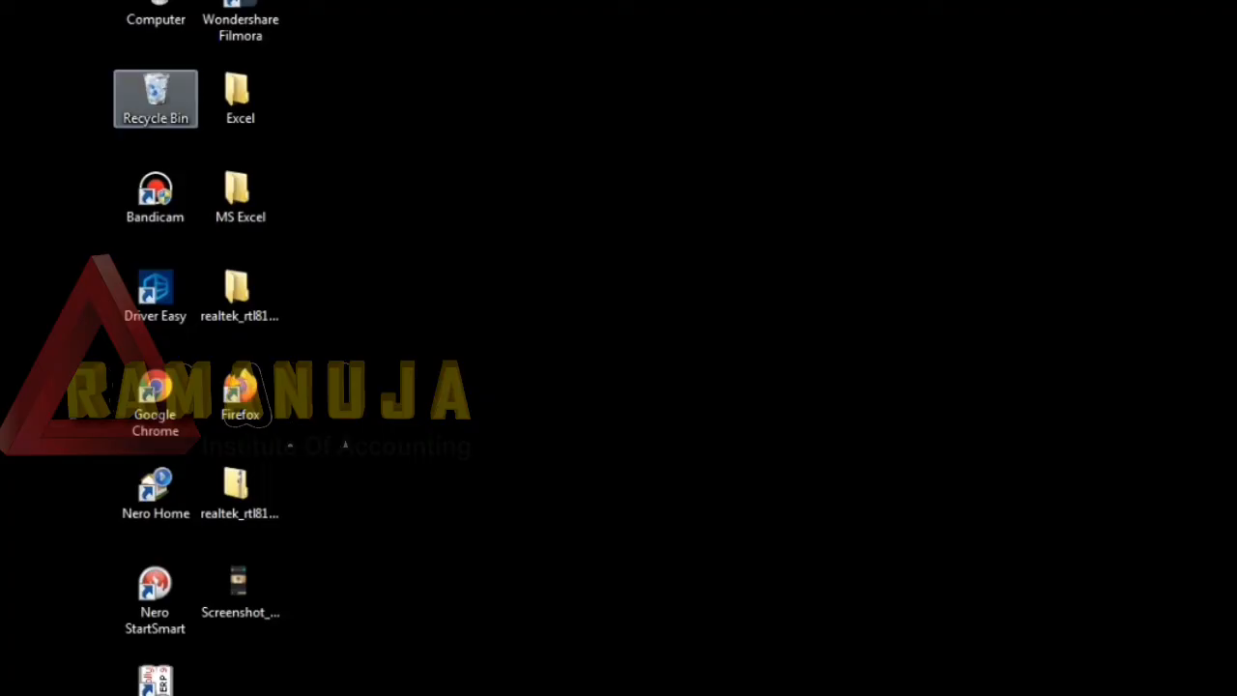
pyautogui.doubleClick(156, 11)
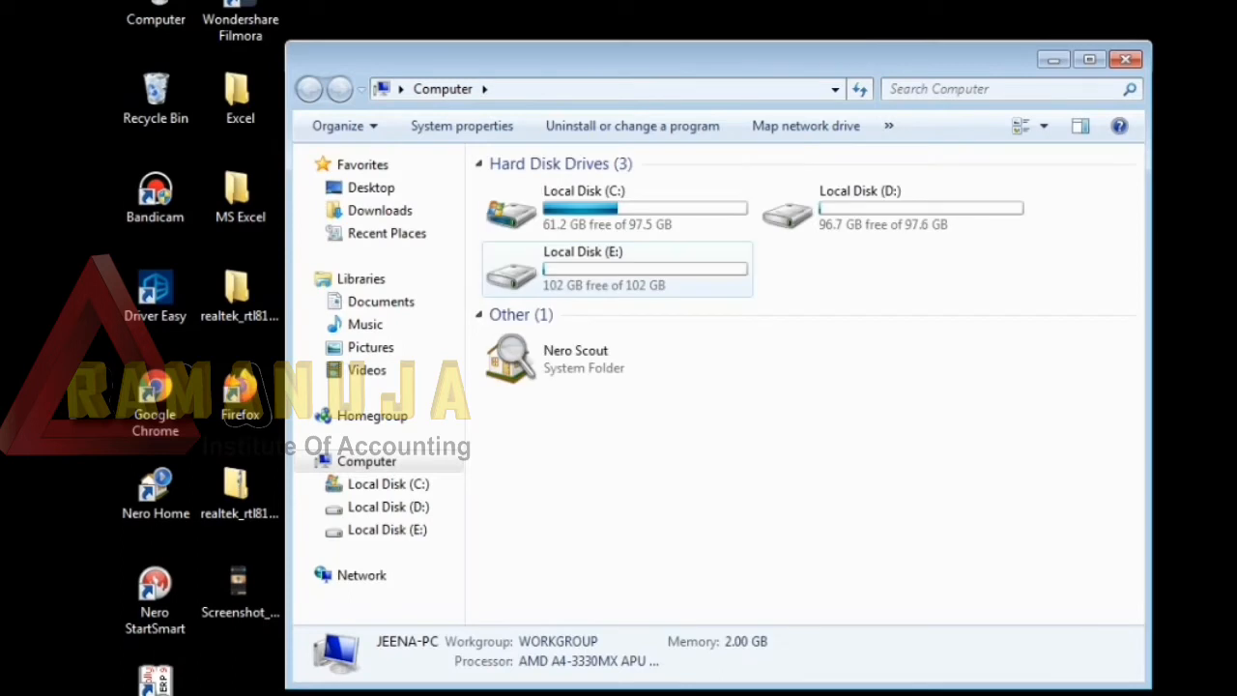
pyautogui.doubleClick(579, 208)
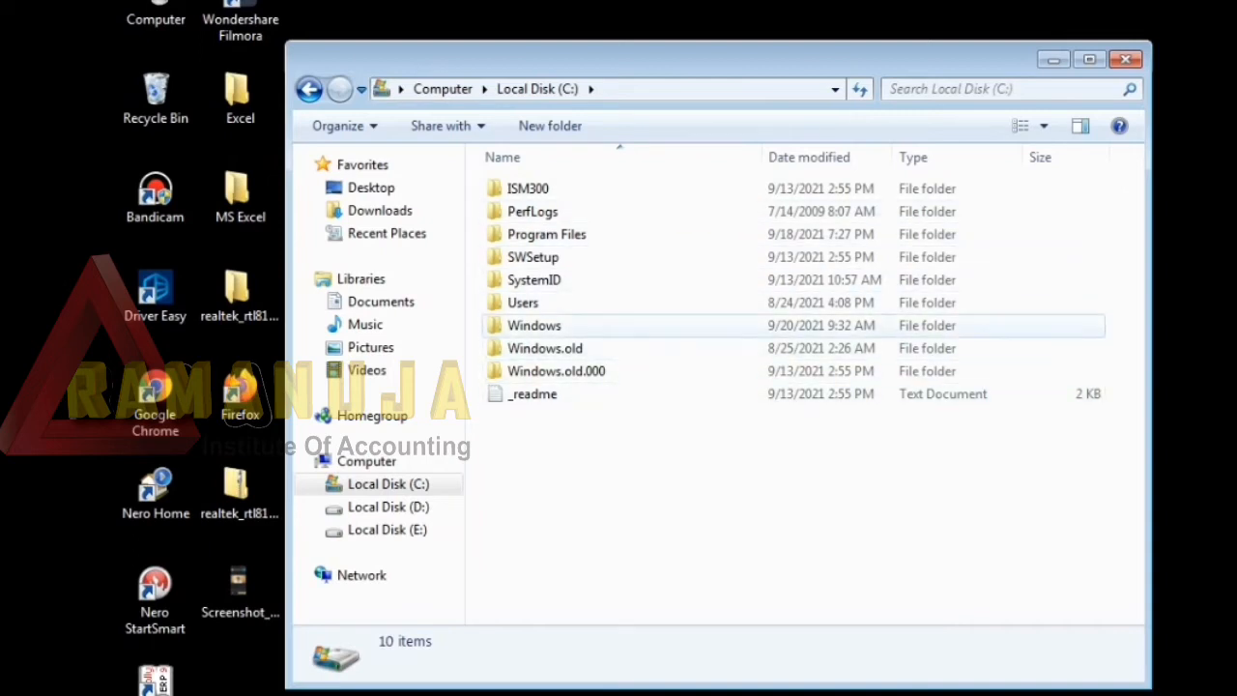
pyautogui.doubleClick(522, 303)
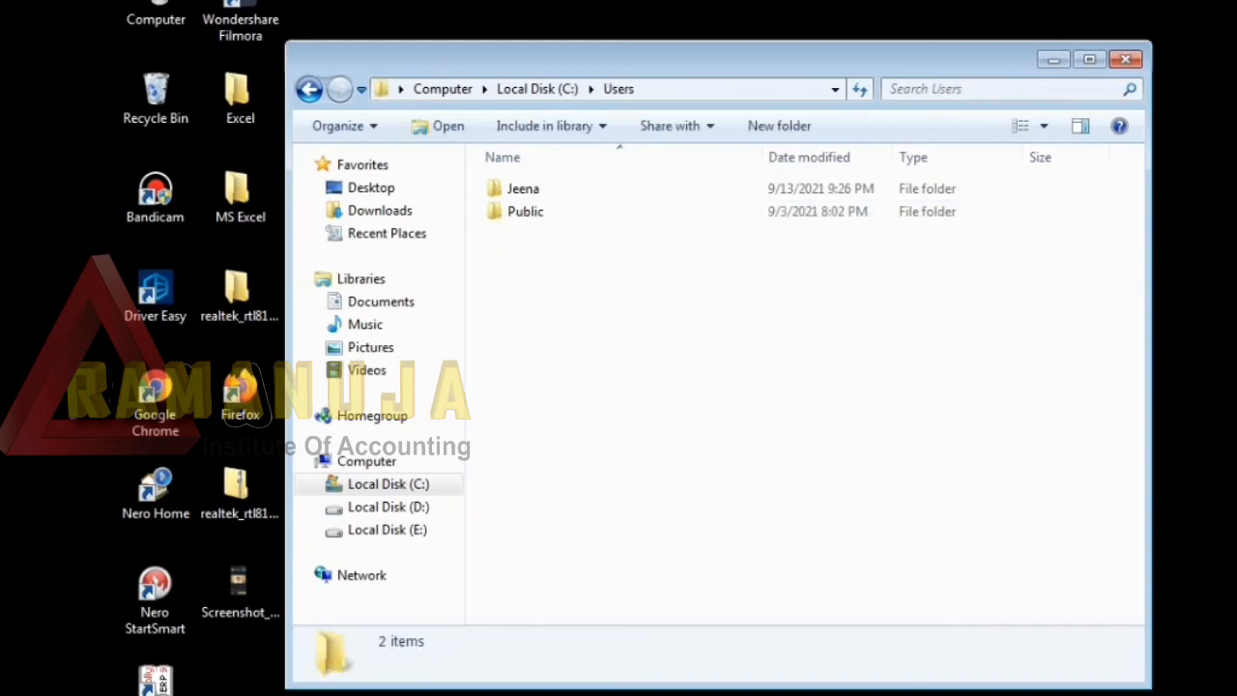
pyautogui.doubleClick(526, 210)
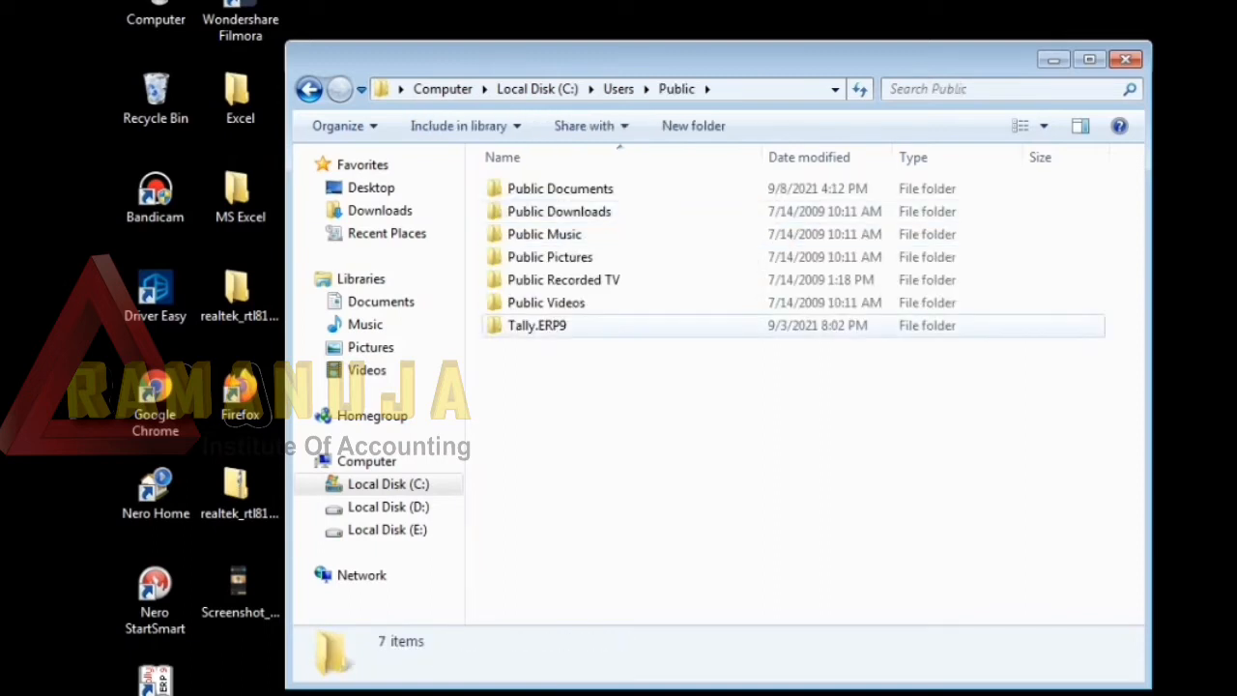
pyautogui.click(537, 325)
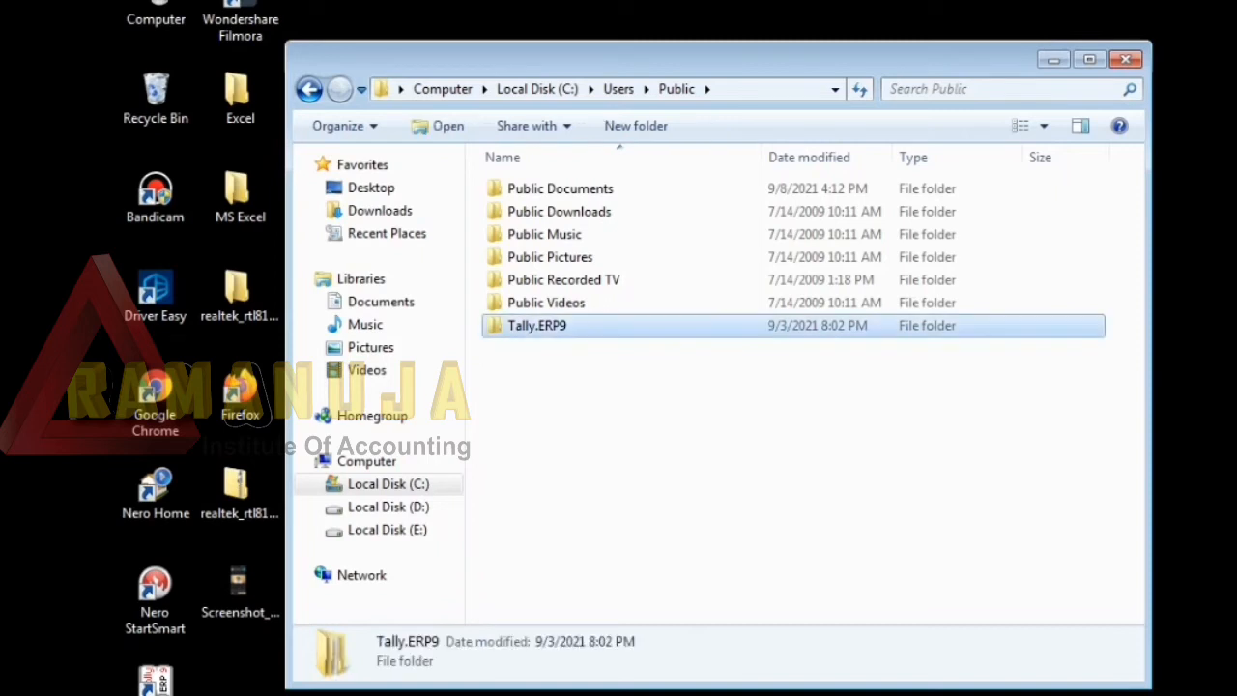
pyautogui.press('Return')
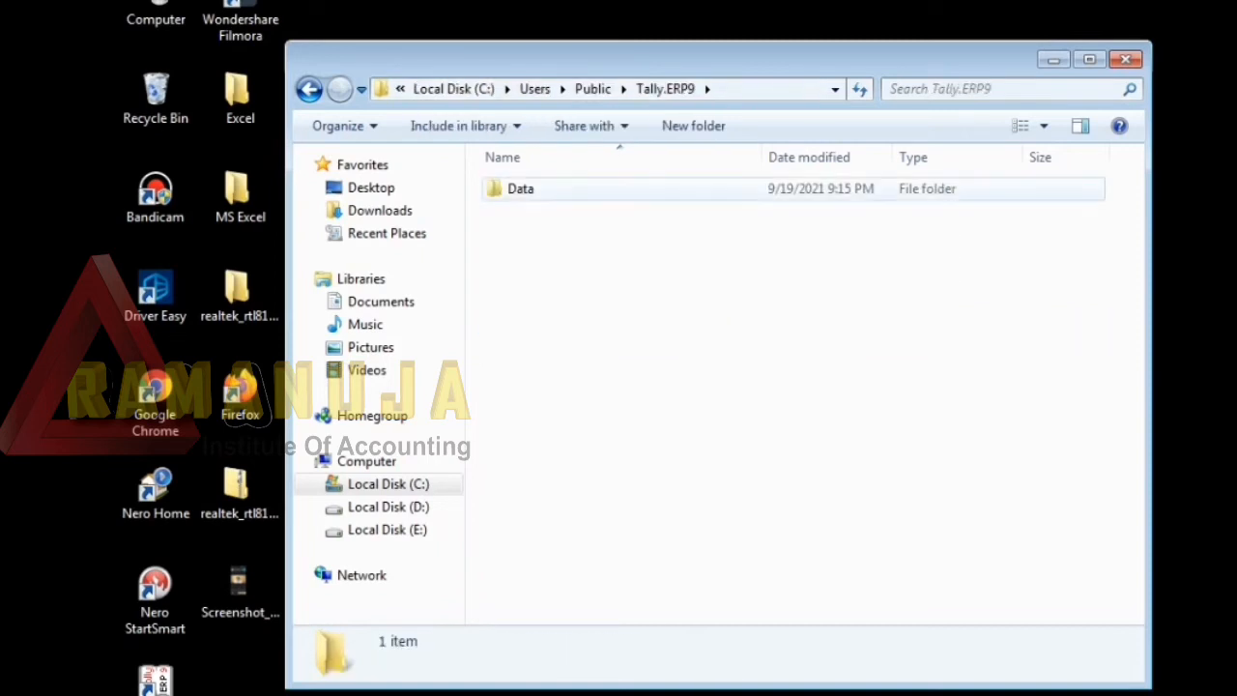
pyautogui.doubleClick(520, 188)
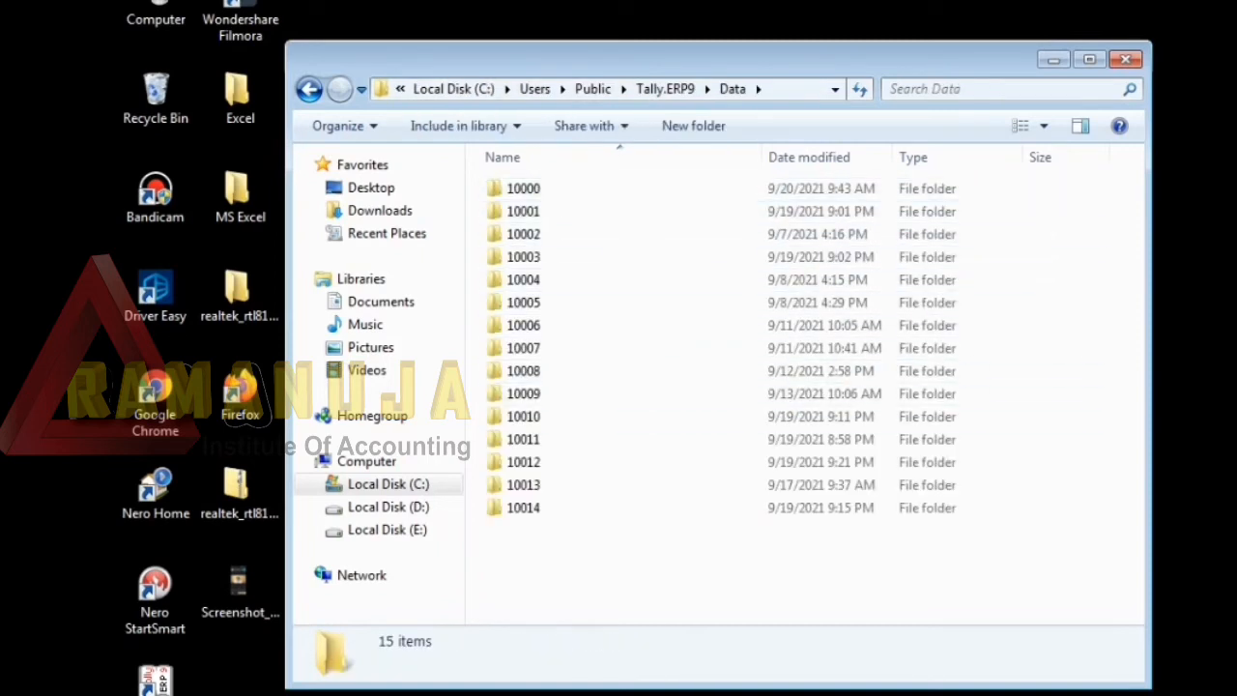
# - Select all the company folders in Data, request moving them to the Recycle Bin, and decline the deletion
pyautogui.moveTo(1030, 557); pyautogui.dragTo(481, 180)
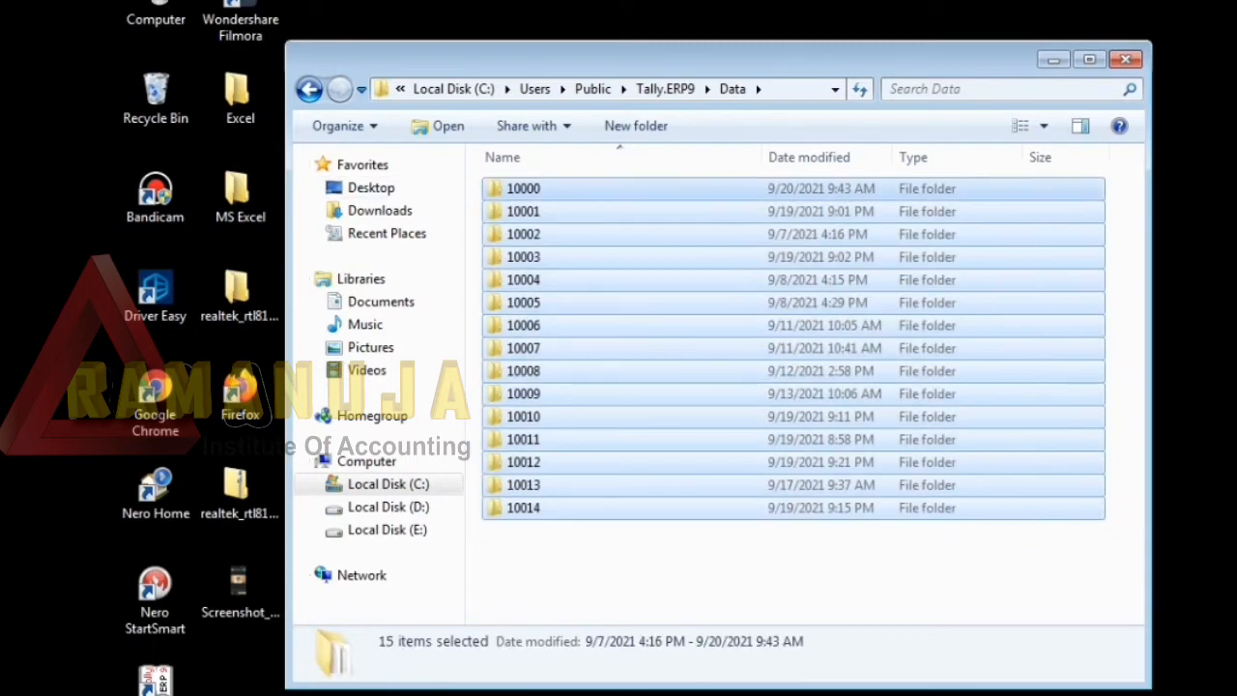
pyautogui.press('Delete')
pyautogui.press('Delete')
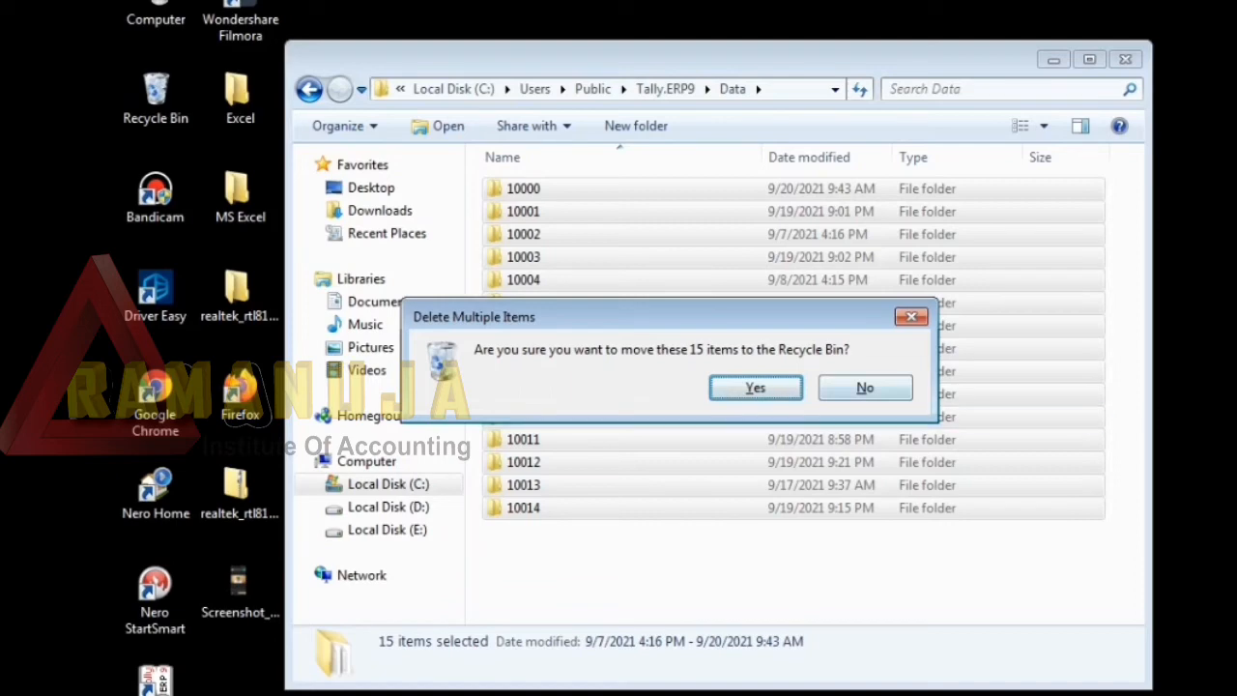
pyautogui.press('n')
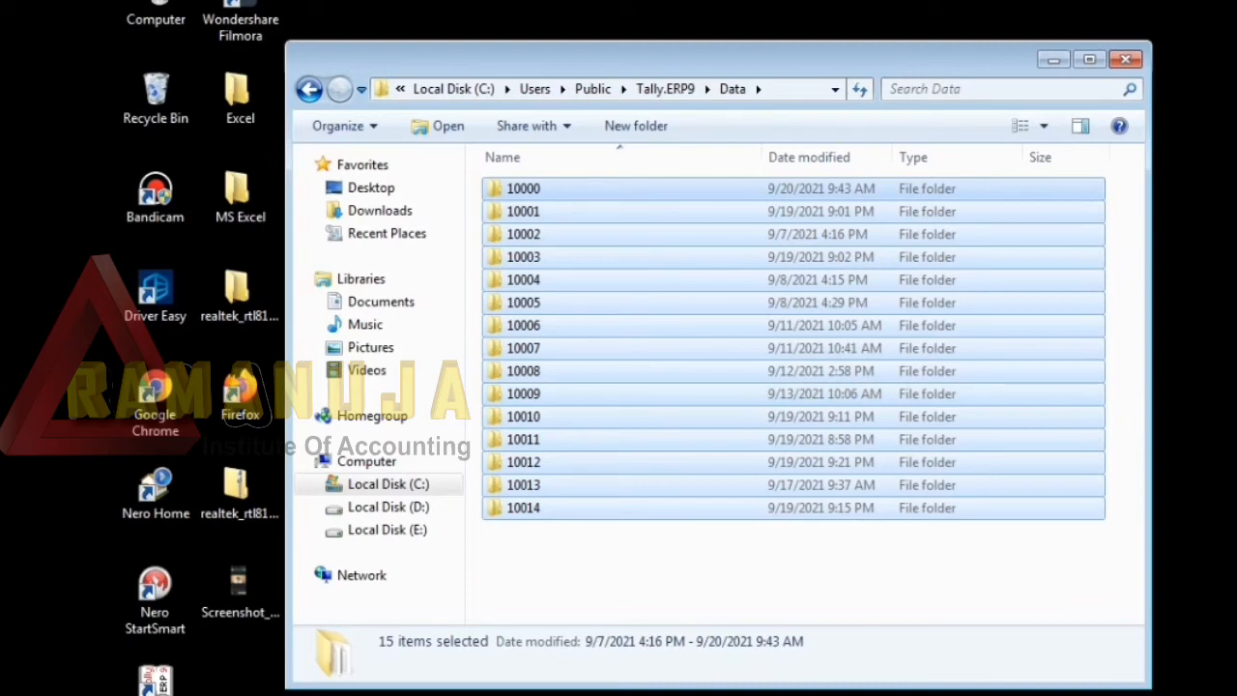
# - Request permanent deletion of the selected company folders, cancel it, and close the Explorer window
pyautogui.hotkey('shift', 'Delete')
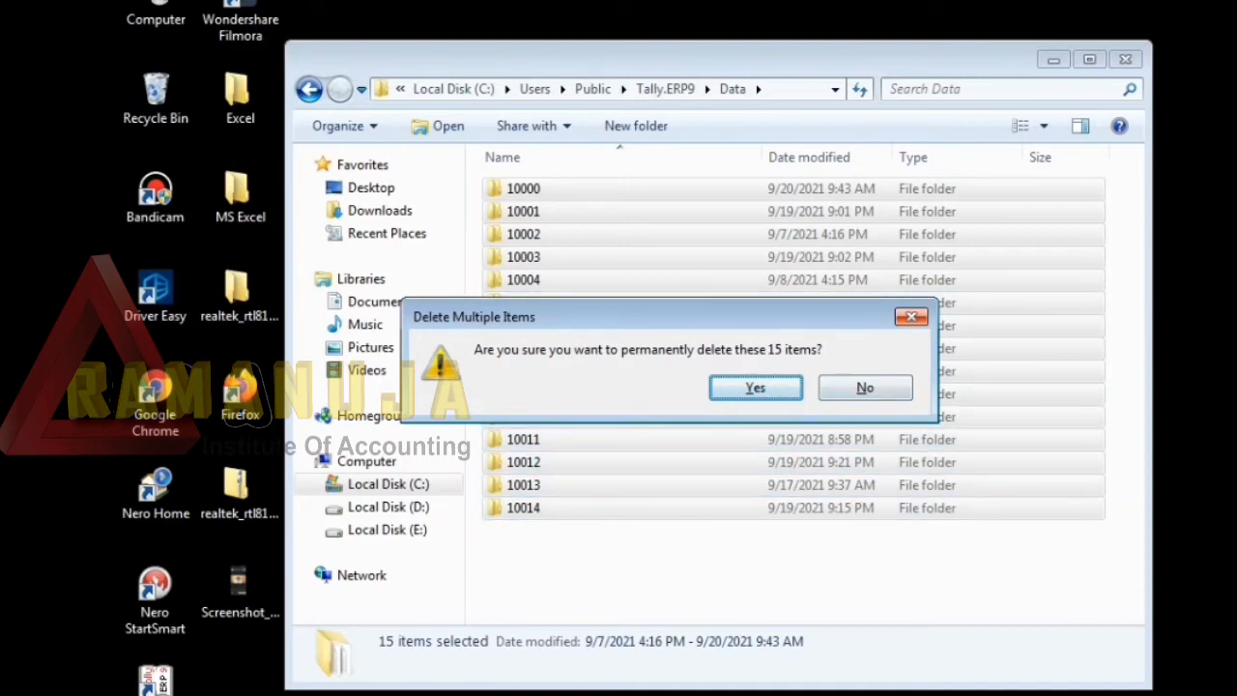
pyautogui.click(912, 316)
pyautogui.click(1125, 59)
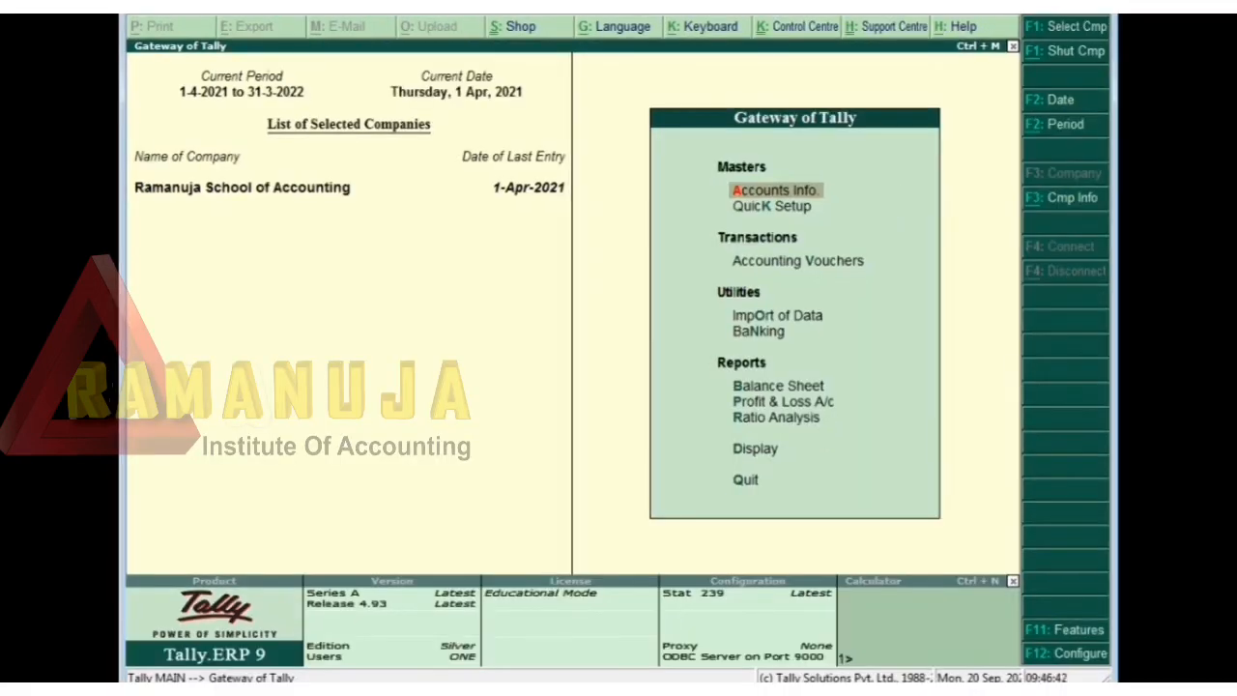
# - Open the Company Alteration screen for Ramanuja School of Accounting
pyautogui.press('Return')
pyautogui.press('Down')
pyautogui.press('Down')
pyautogui.press('Down')
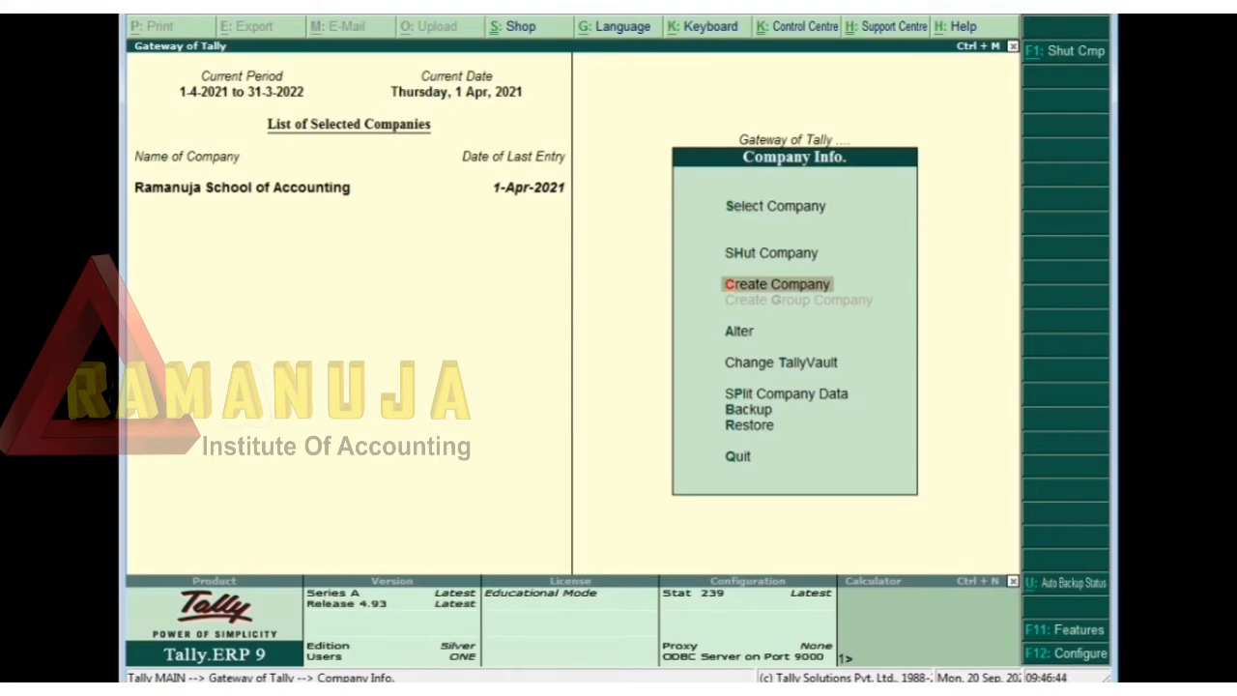
pyautogui.press('Return')
pyautogui.press('Return')
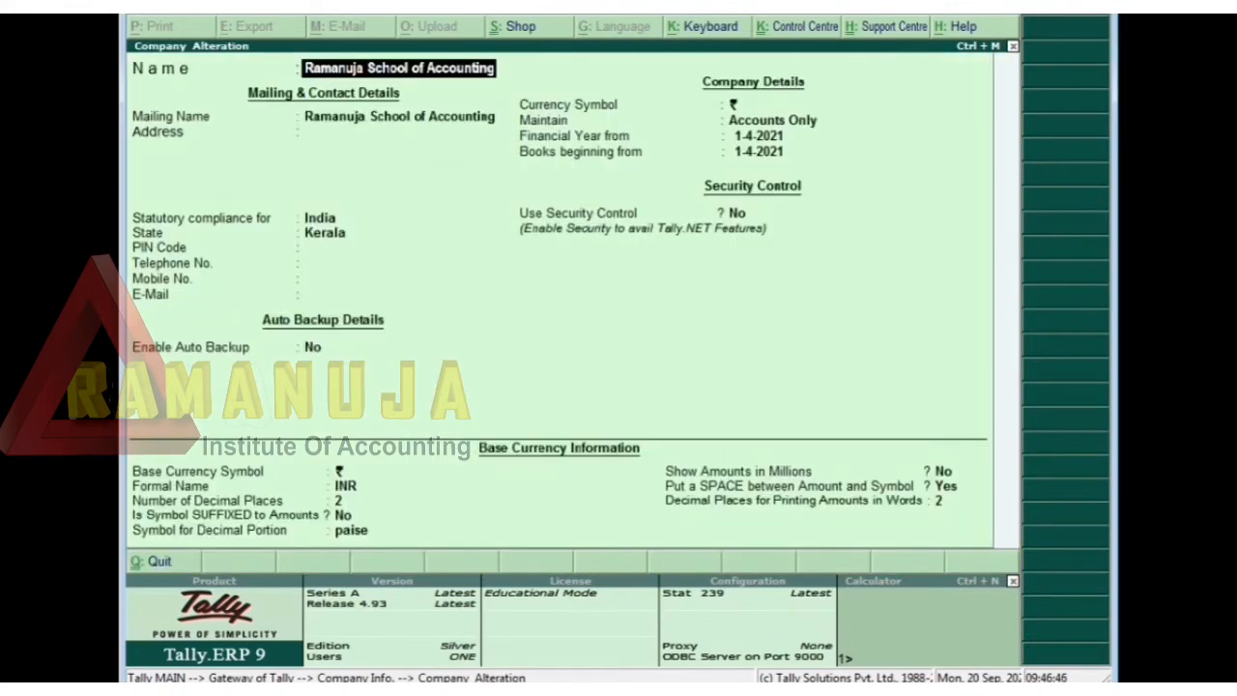
# - Request deletion of Ramanuja School of Accounting, decline it, and return to the Gateway of Tally without saving
pyautogui.hotkey('alt', 'd')
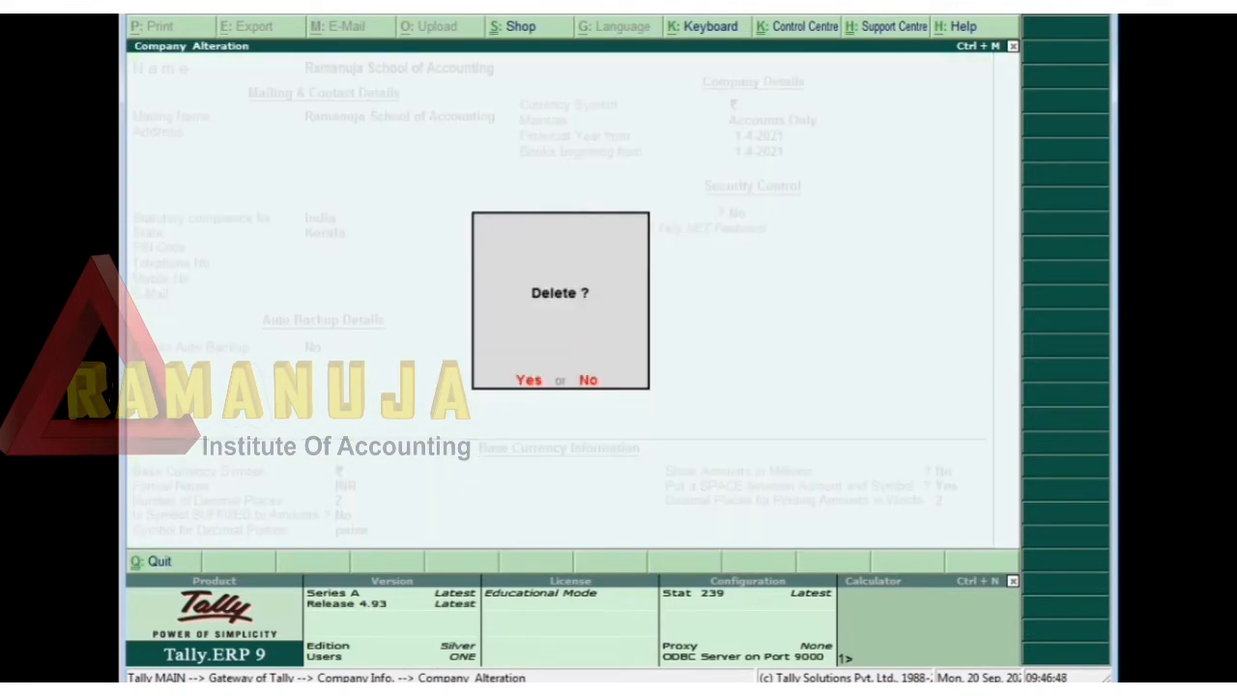
pyautogui.press('Escape')
pyautogui.press('Escape')
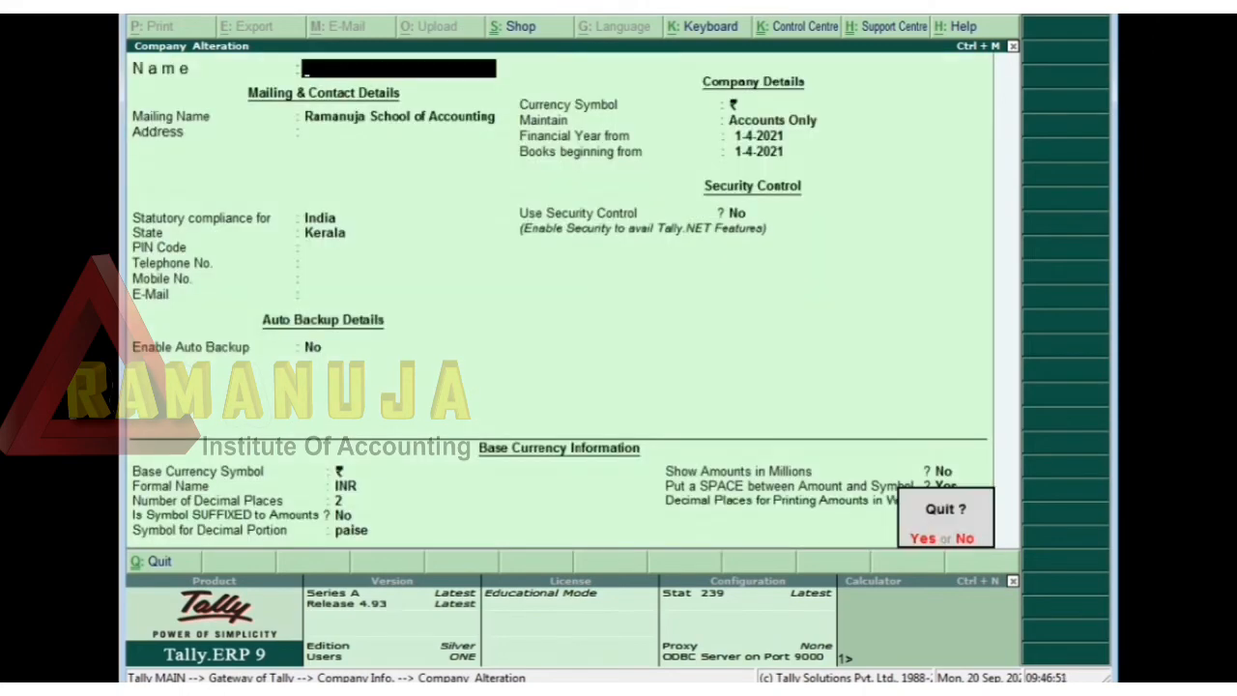
pyautogui.press('y')
pyautogui.press('Escape')
pyautogui.press('Escape')
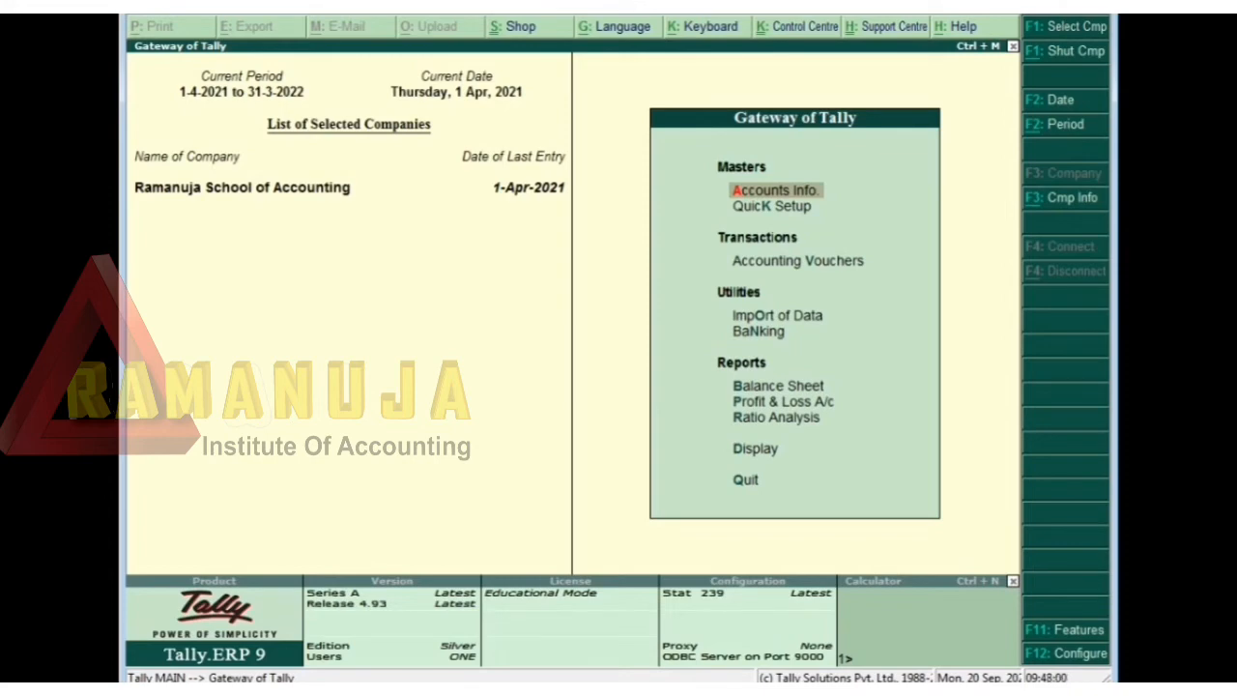
# - Open Split Company Data and choose Ramanuja School of Accounting as the company to split
pyautogui.hotkey('alt', 'F3')
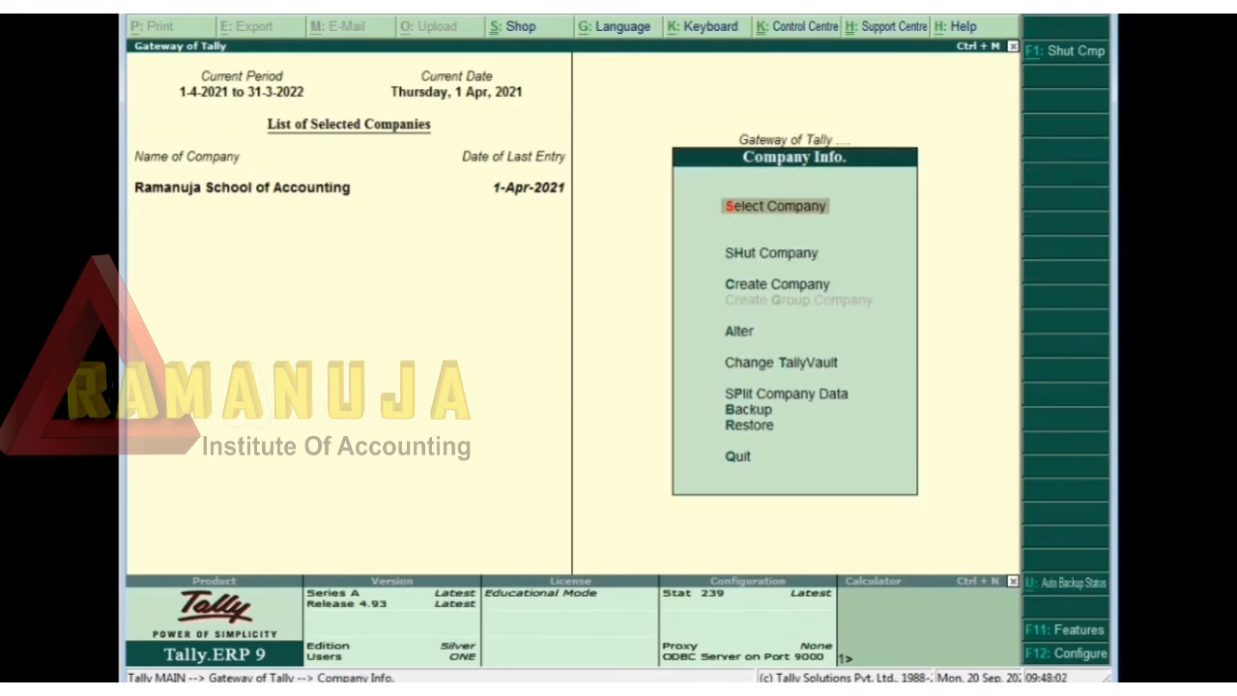
pyautogui.press('Down')
pyautogui.press('Down')
pyautogui.press('Down')
pyautogui.press('Down')
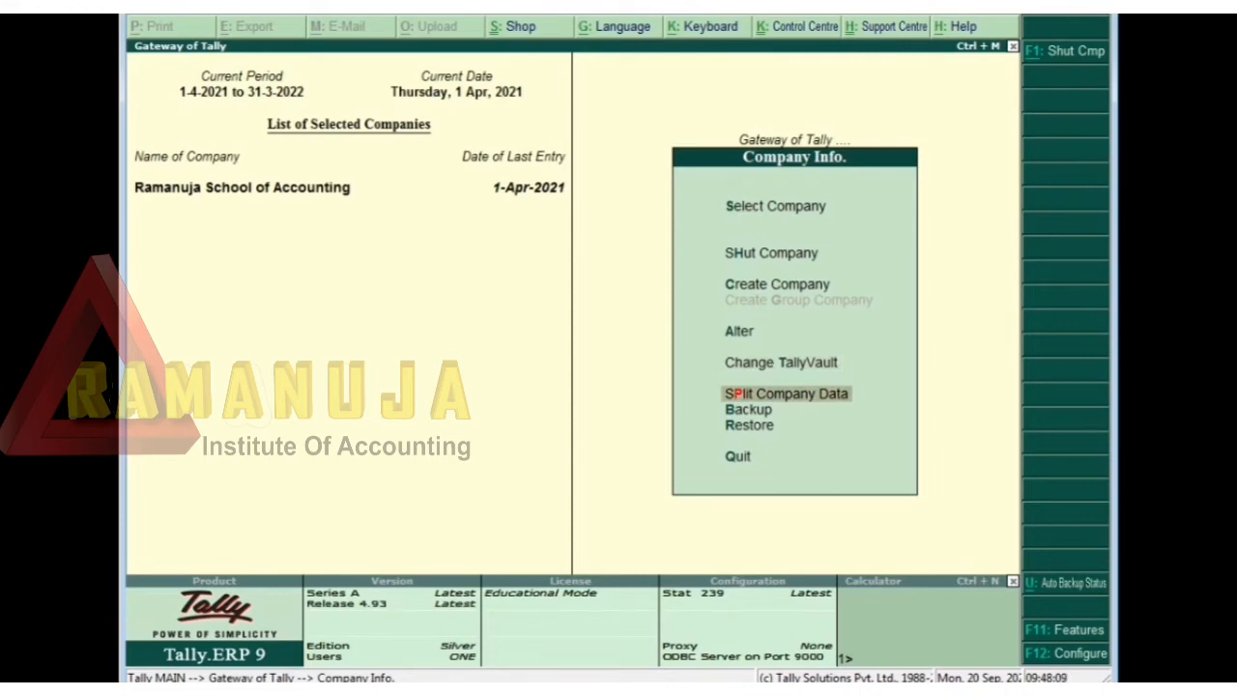
pyautogui.press('Return')
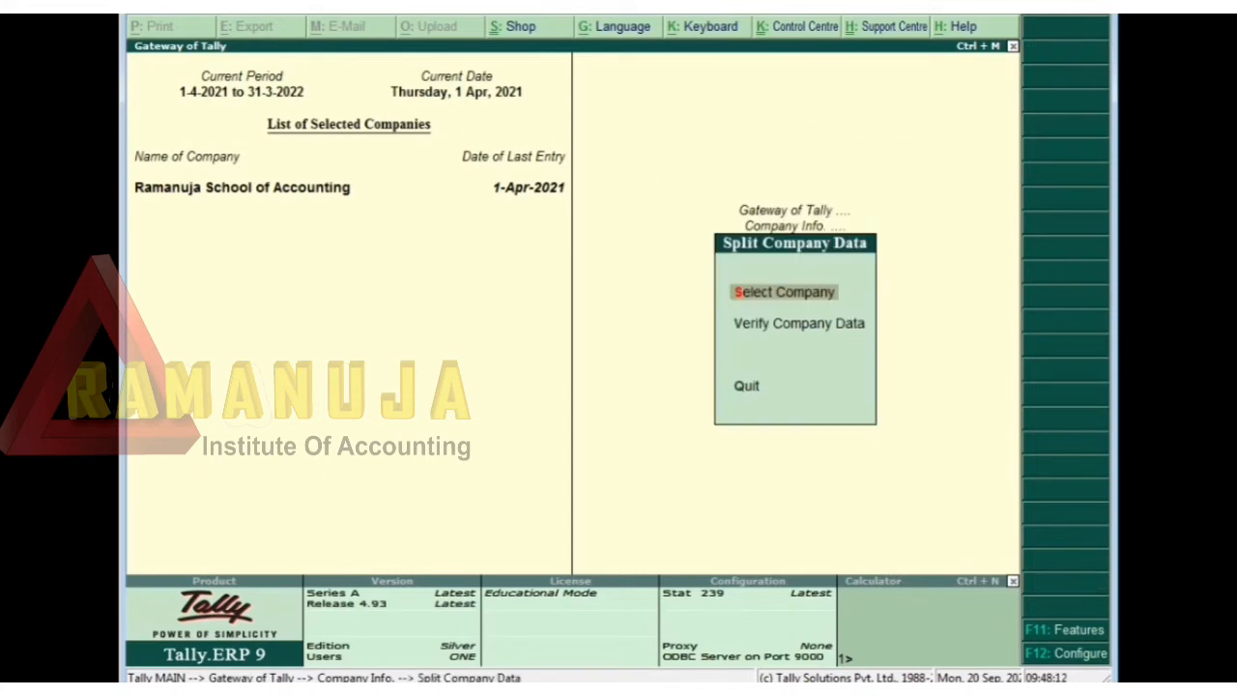
pyautogui.press('Return')
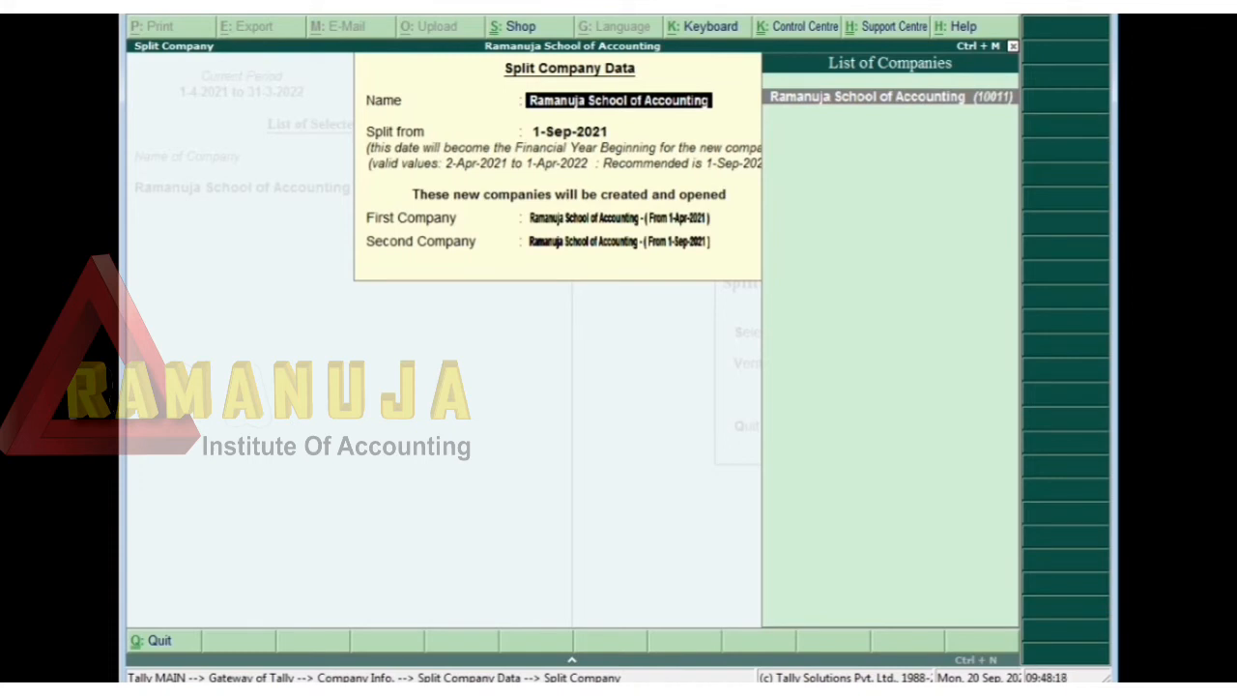
pyautogui.press('Return')
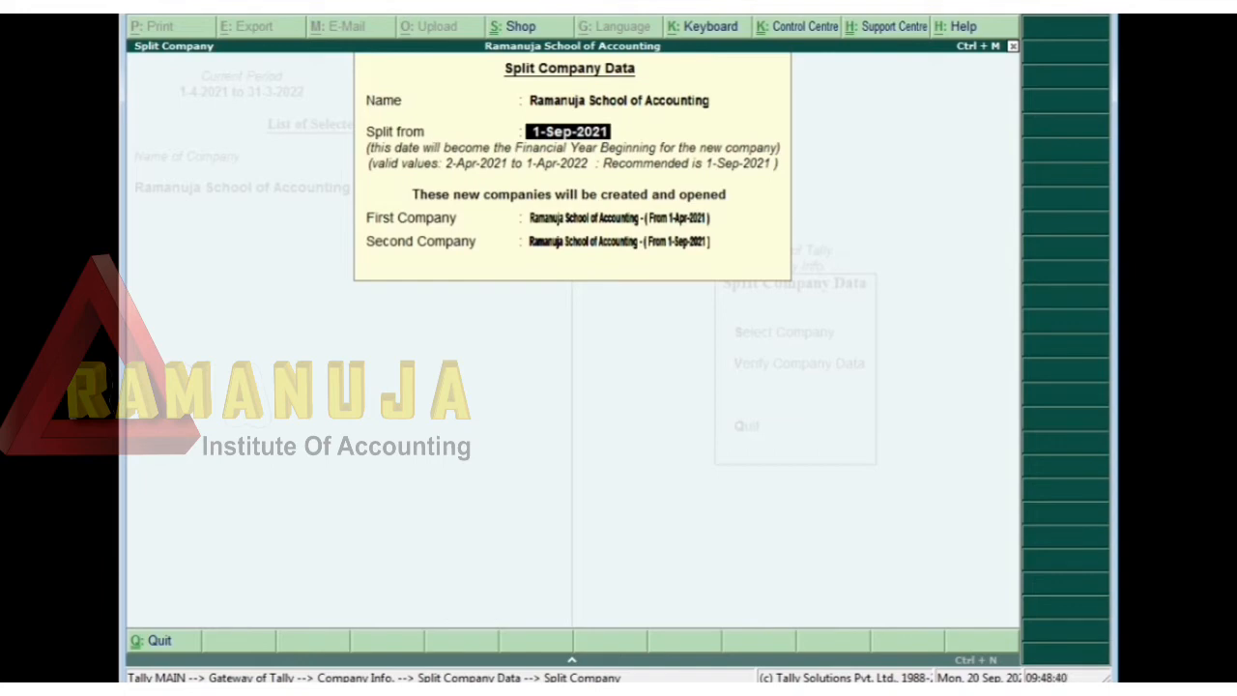
# - Split the company's data from 1-Apr-2022 and return to the Gateway of Tally
pyautogui.write('1')
pyautogui.write('2')
pyautogui.write('4 22')
pyautogui.press('Return')
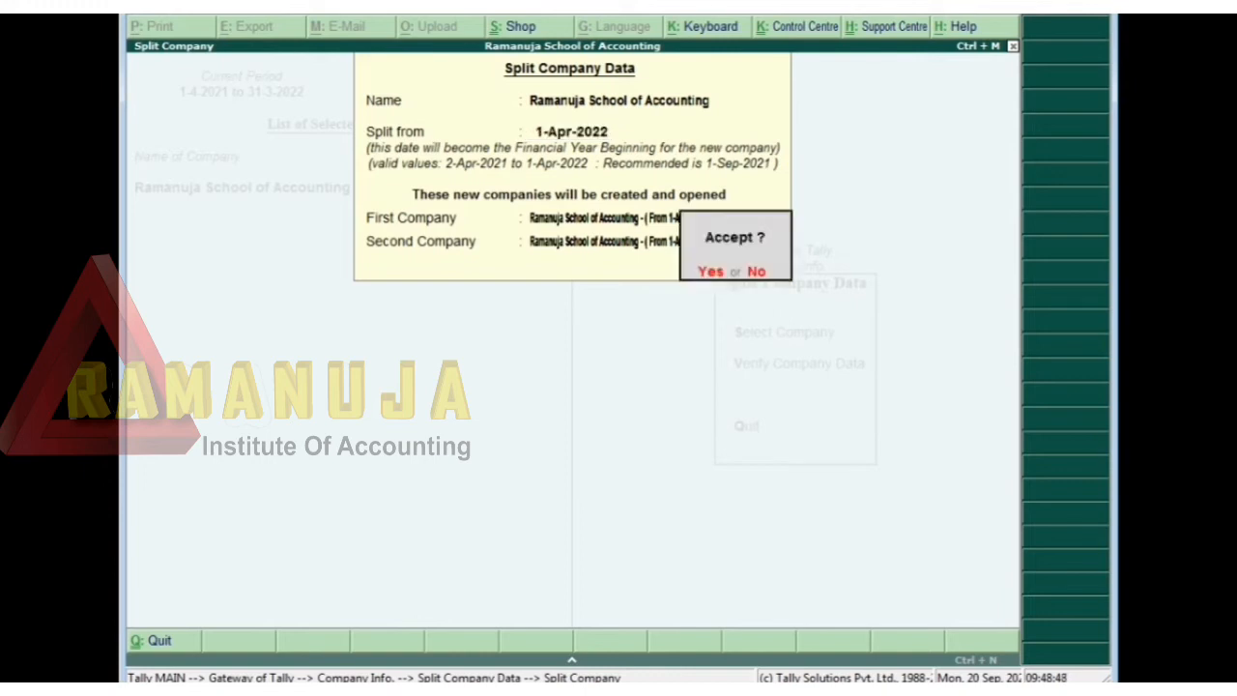
pyautogui.press('n')
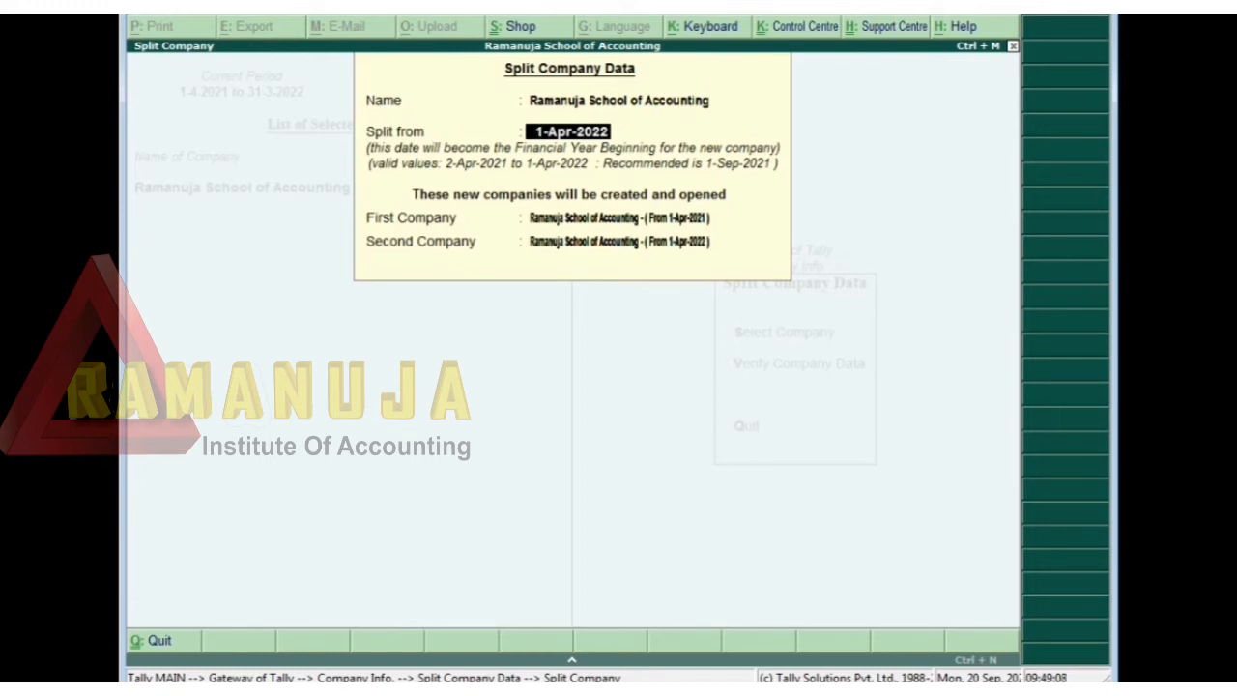
pyautogui.press('Return')
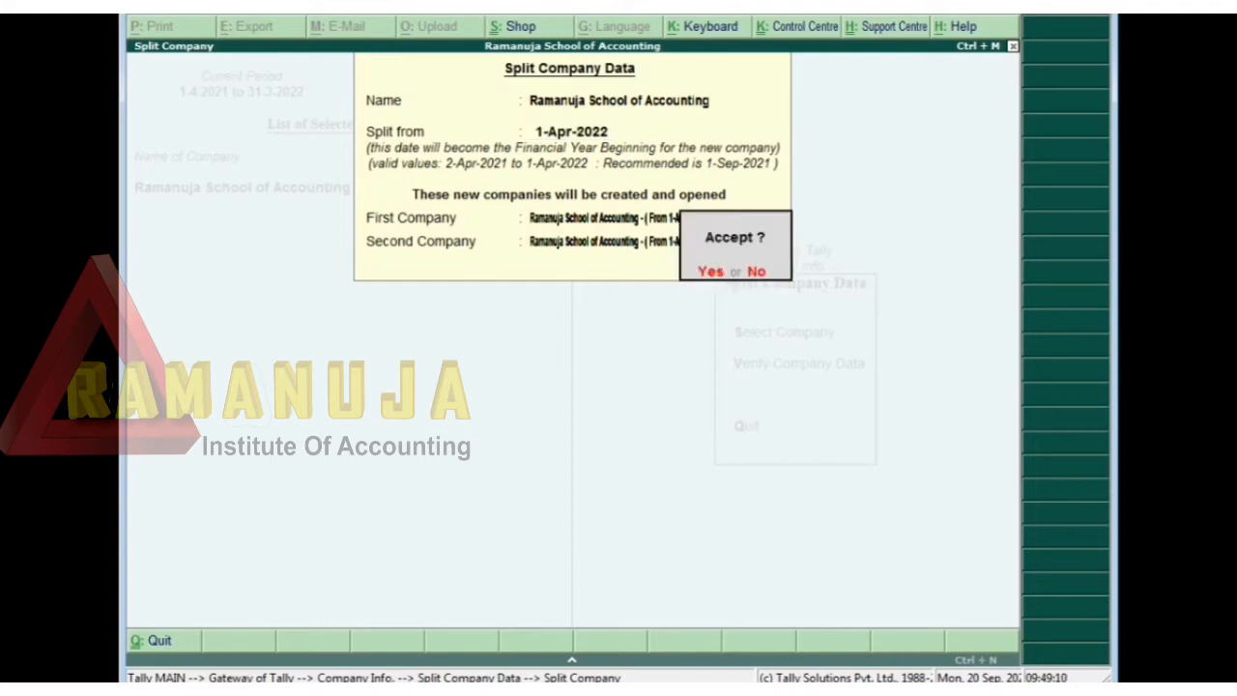
pyautogui.press('y')
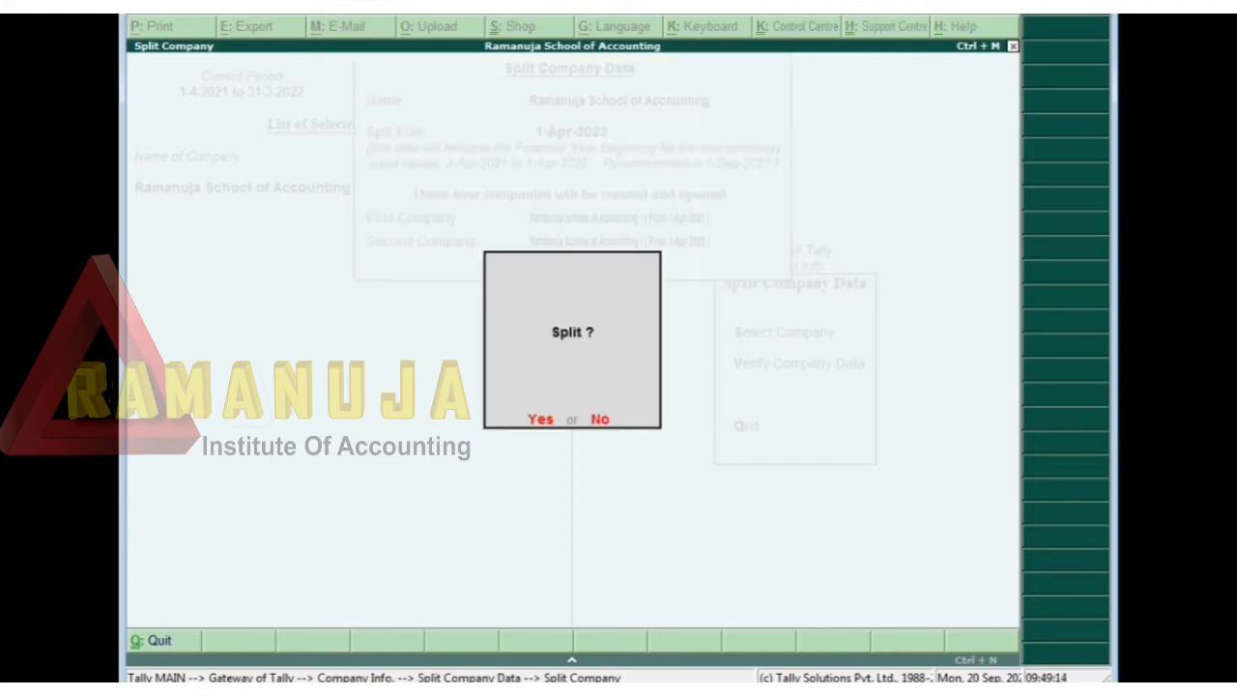
pyautogui.press('y')
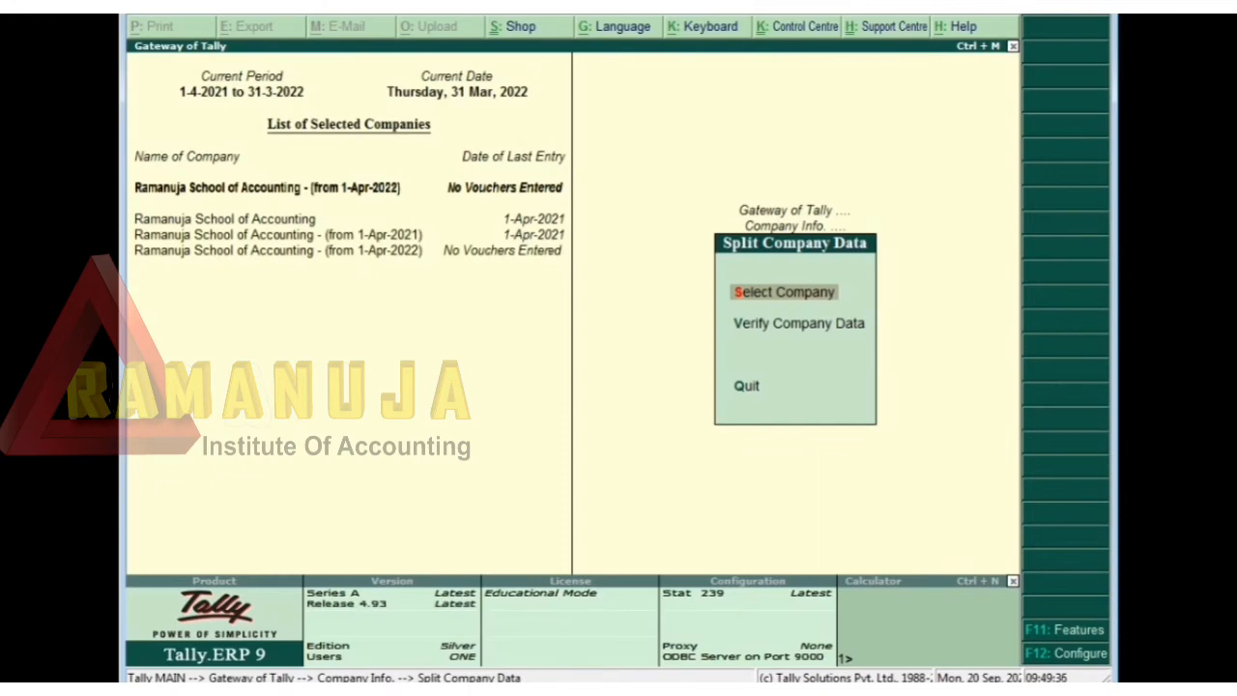
pyautogui.press('Escape')
pyautogui.press('Escape')
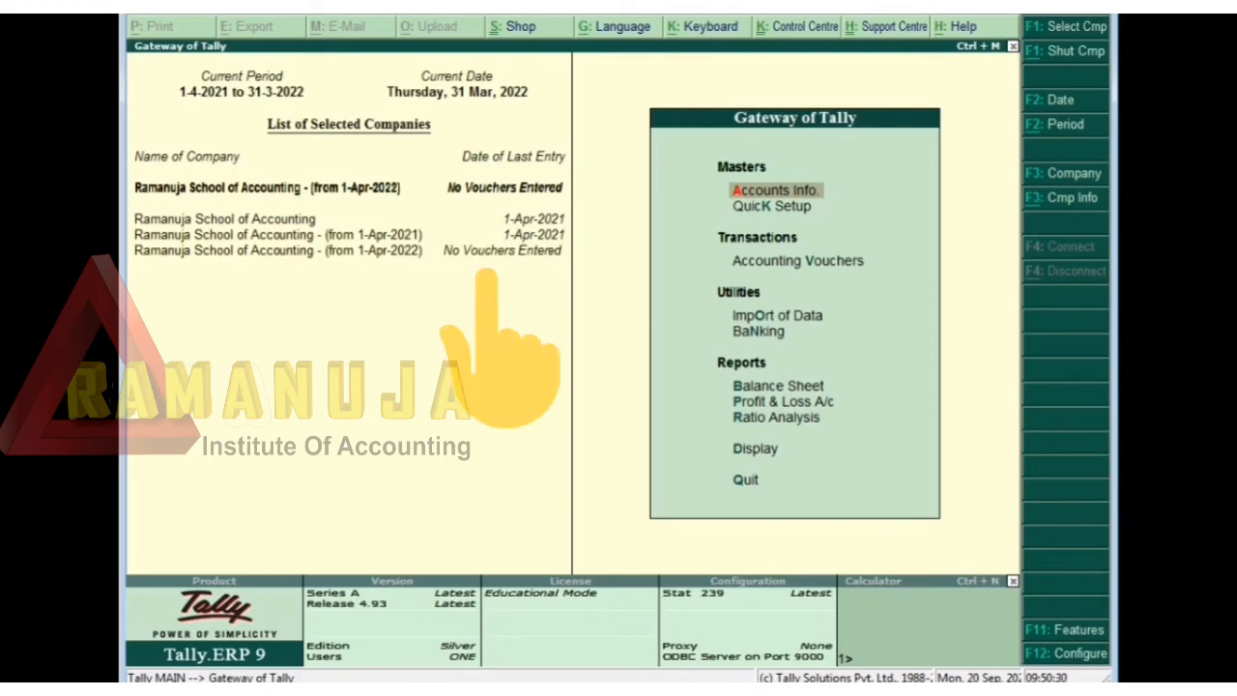
# - Examine the detailed Balance Sheet of Ramanuja School of Accounting - (from 1-Apr-2022), including its fixed assets
pyautogui.press('b')
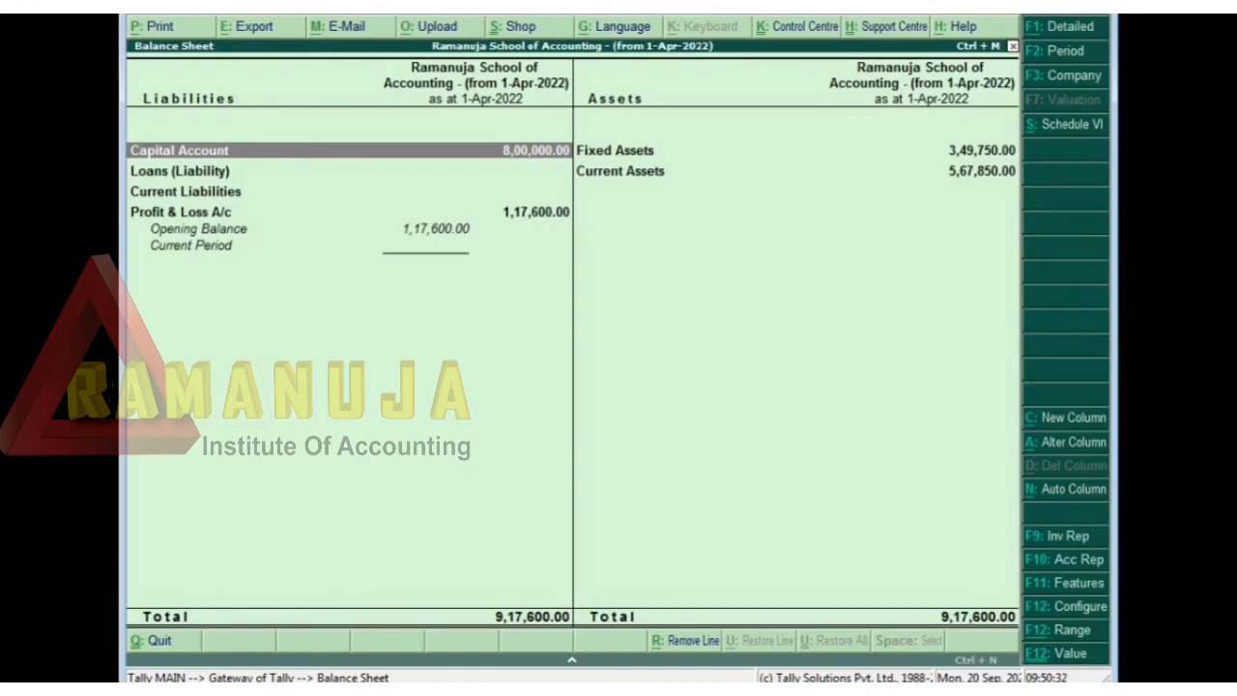
pyautogui.hotkey('alt', 'F1')
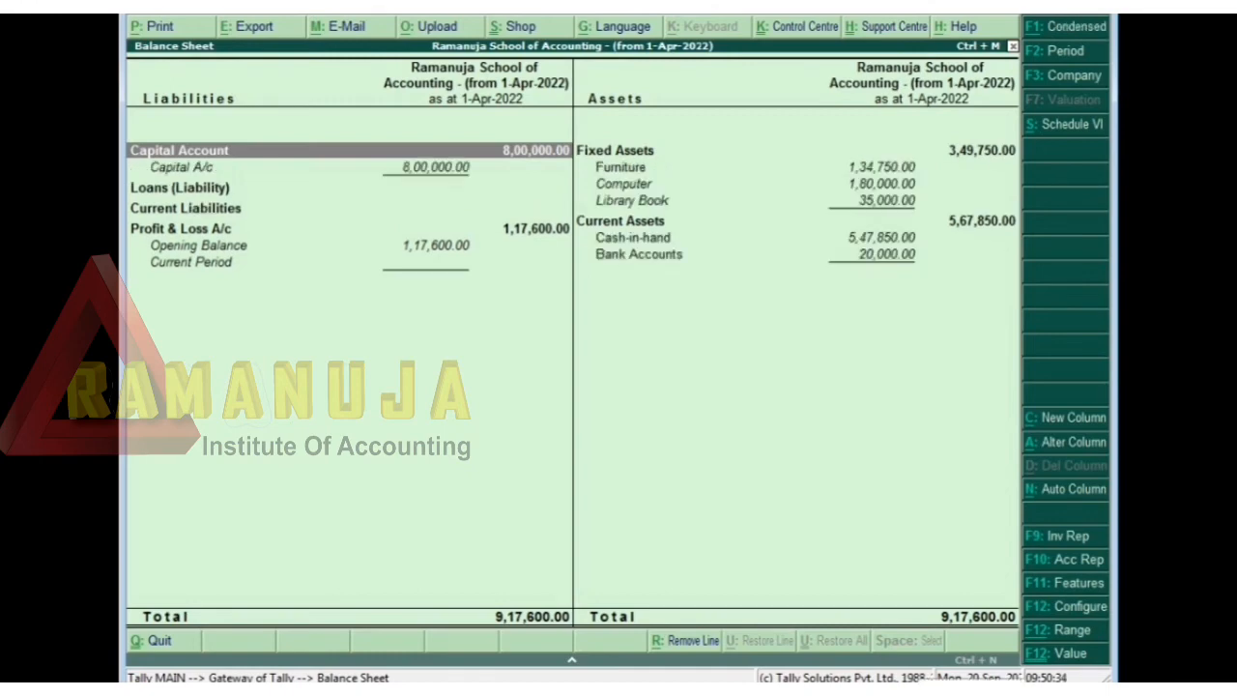
pyautogui.press('Down')
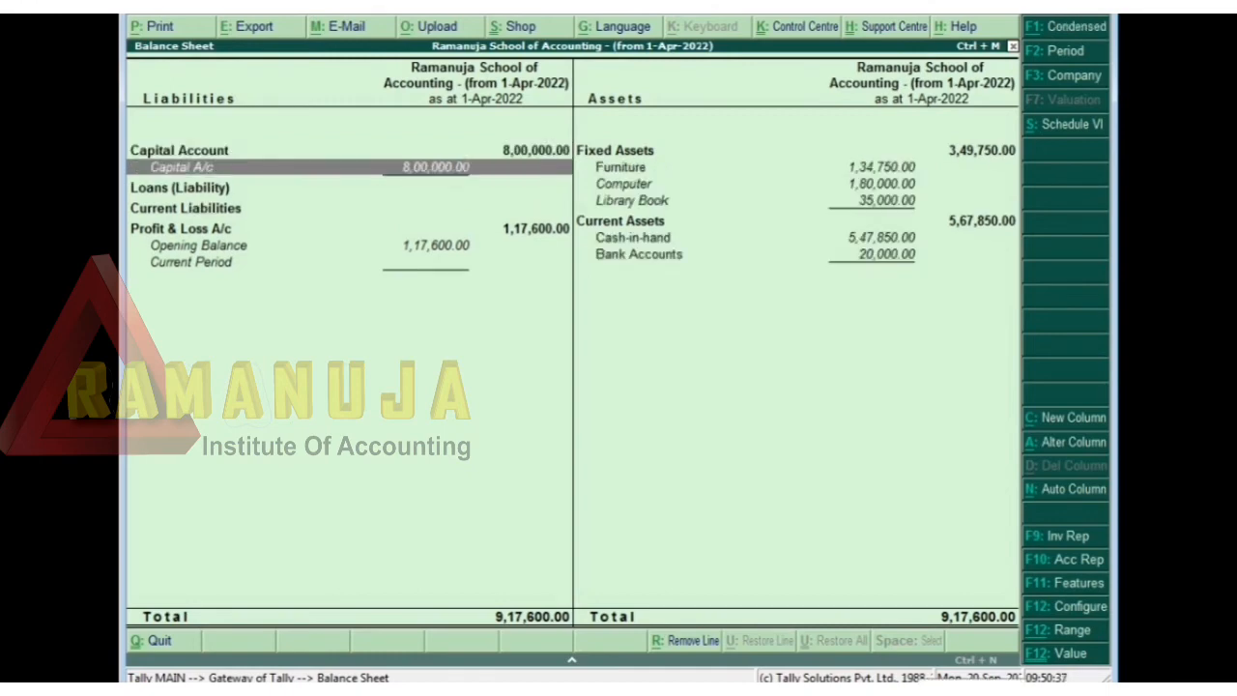
pyautogui.press('Down')
pyautogui.press('Right')
pyautogui.press('Down')
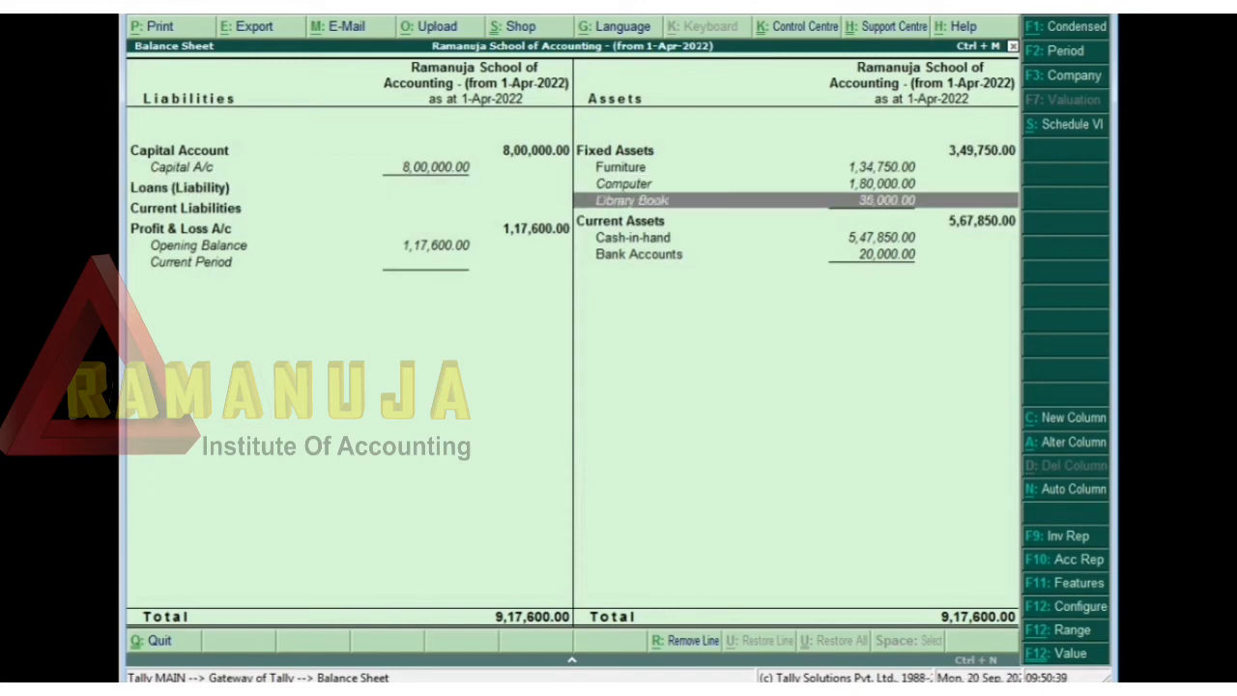
# - Review the Computer ledger's monthly summary from March back to April, then return to the Gateway of Tally
pyautogui.press('Up')
pyautogui.press('Return')
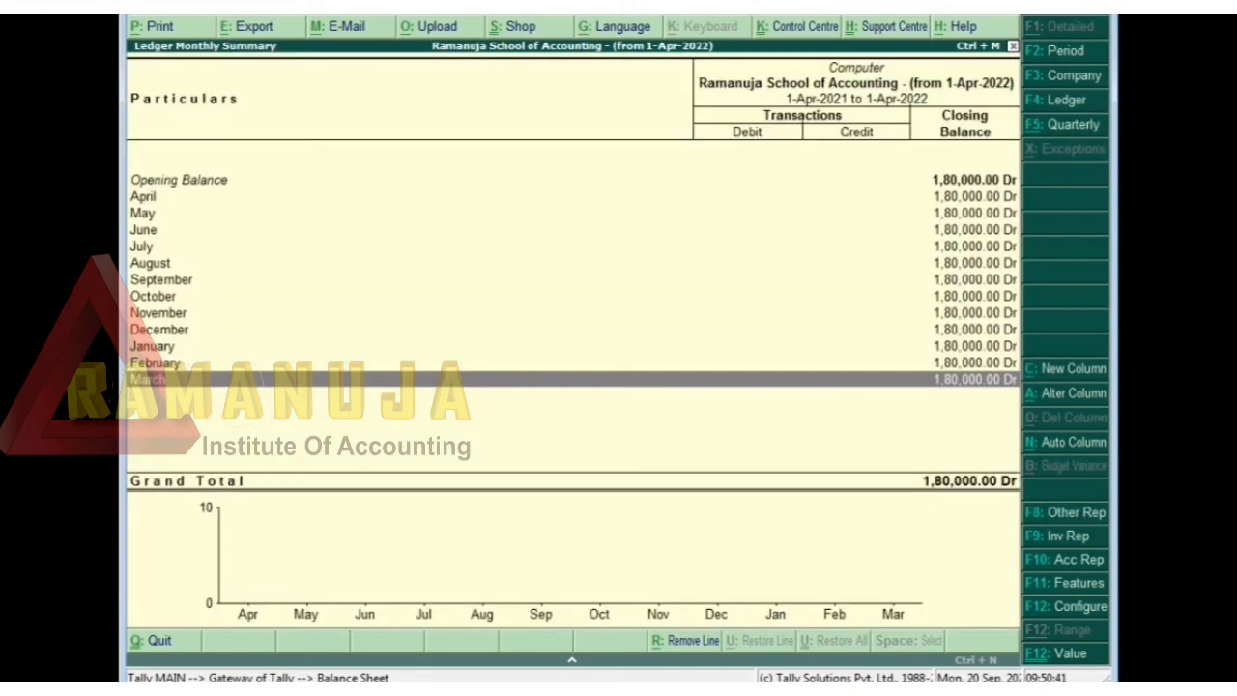
pyautogui.press('Up')
pyautogui.press('Up')
pyautogui.press('Up')
pyautogui.press('Up')
pyautogui.press('Up')
pyautogui.press('Up')
pyautogui.press('Up')
pyautogui.press('Up')
pyautogui.press('Up')
pyautogui.press('Up')
pyautogui.press('Up')
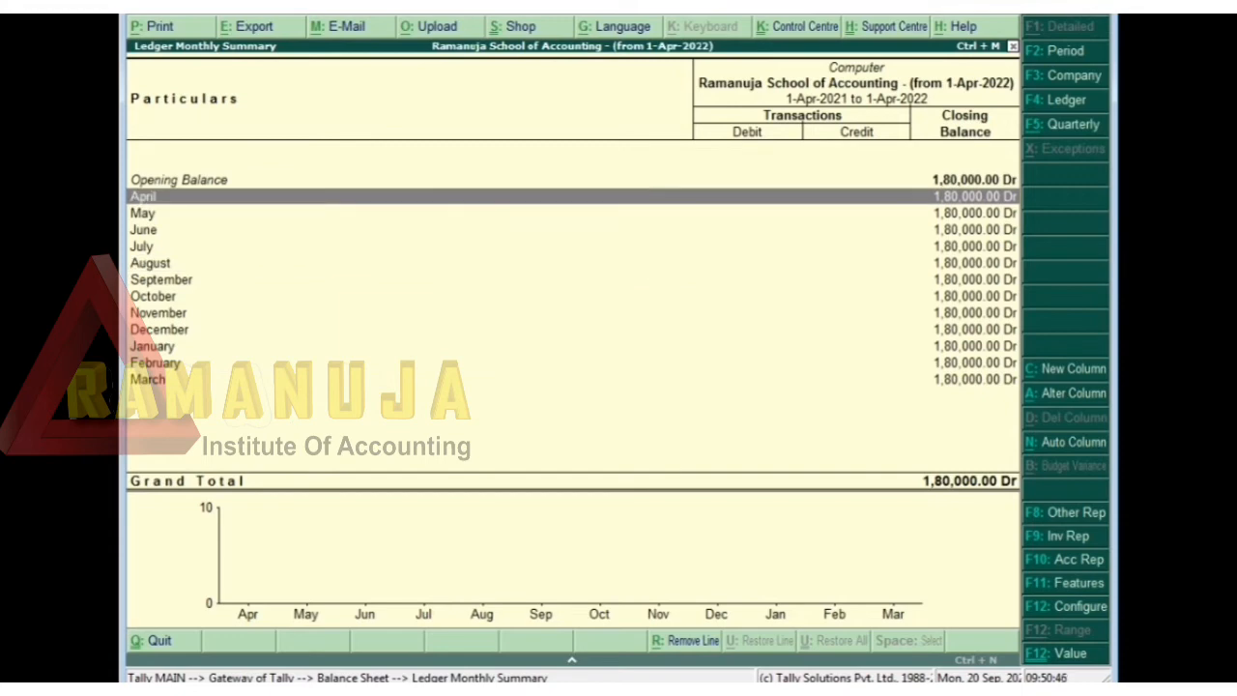
pyautogui.press('Escape')
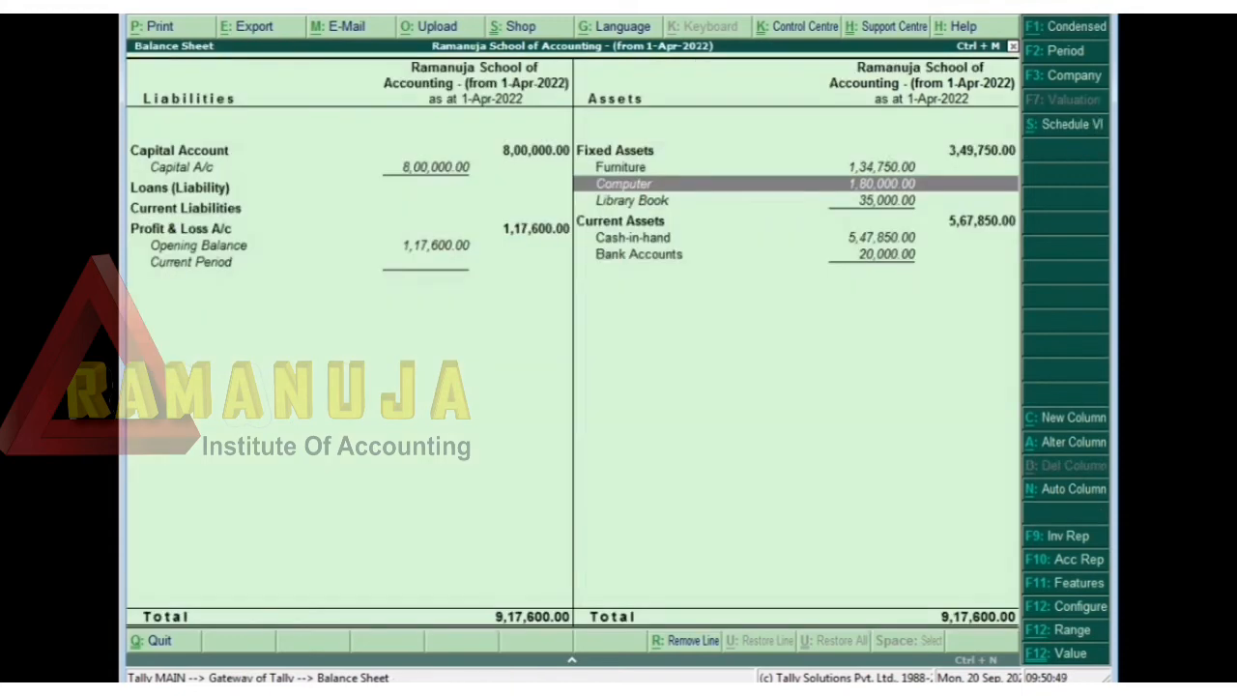
pyautogui.press('Escape')
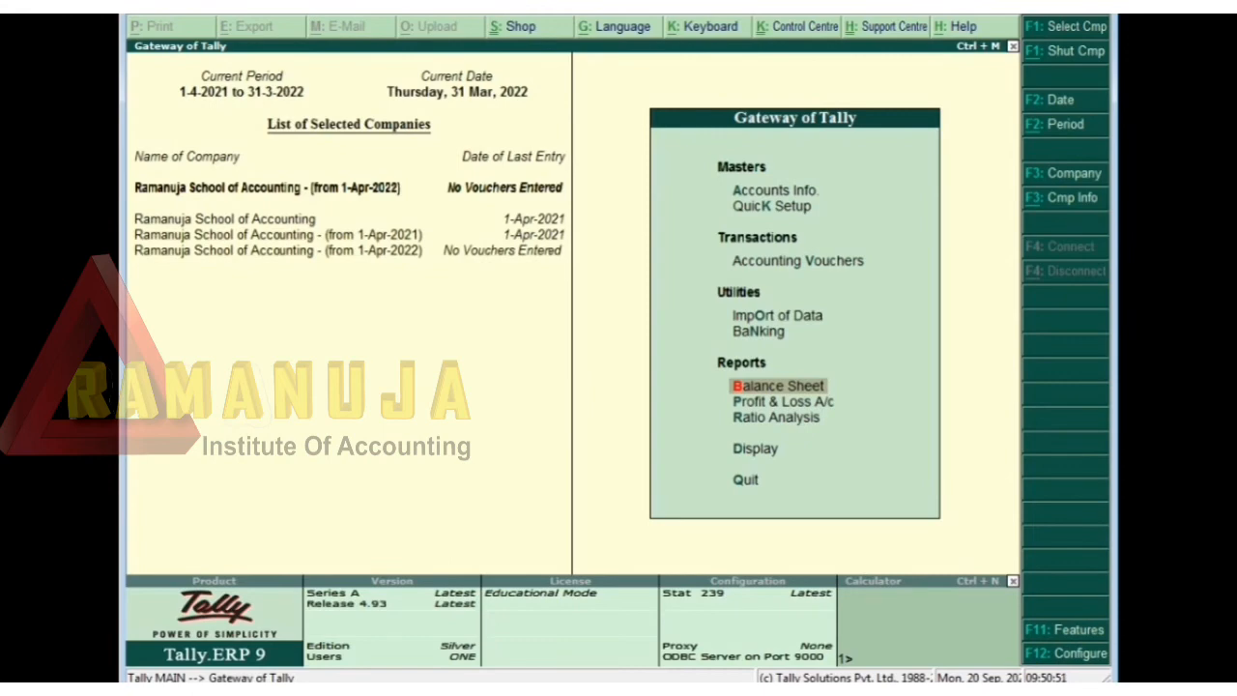
# - Make Ramanuja School of Accounting - (from 1-Apr-2021) the current company, choosing it in the Change Current Company list
pyautogui.click(372, 235)
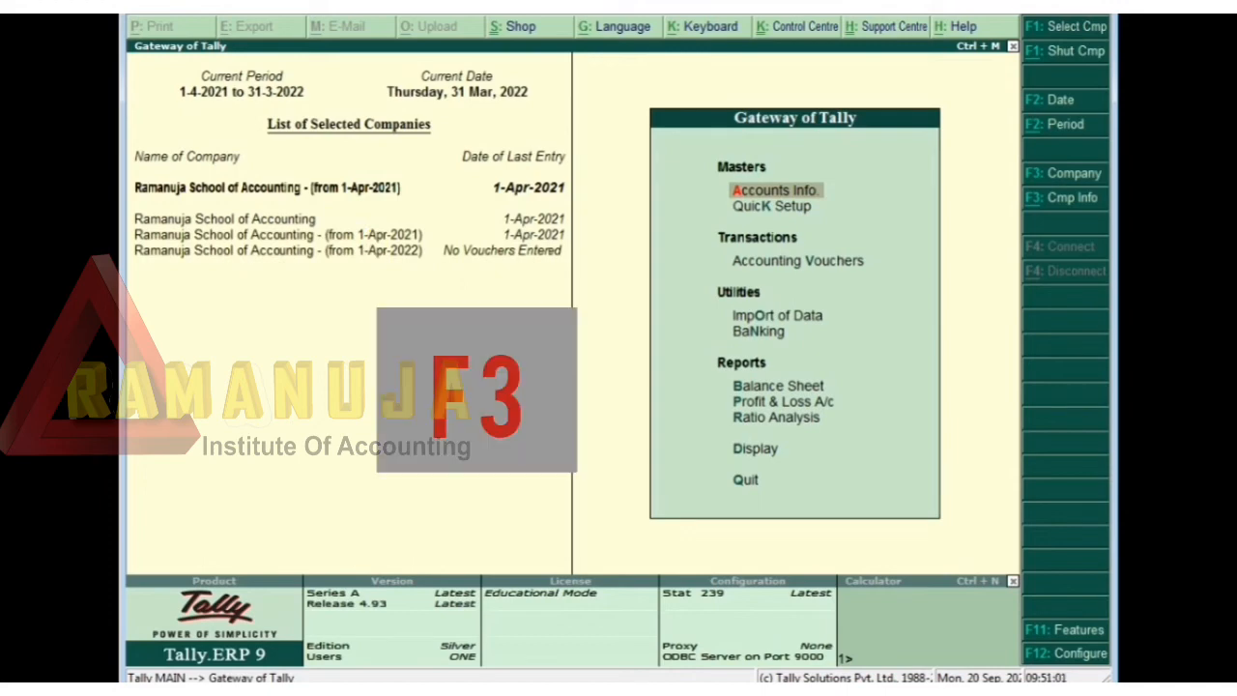
pyautogui.press('F3')
pyautogui.press('Up')
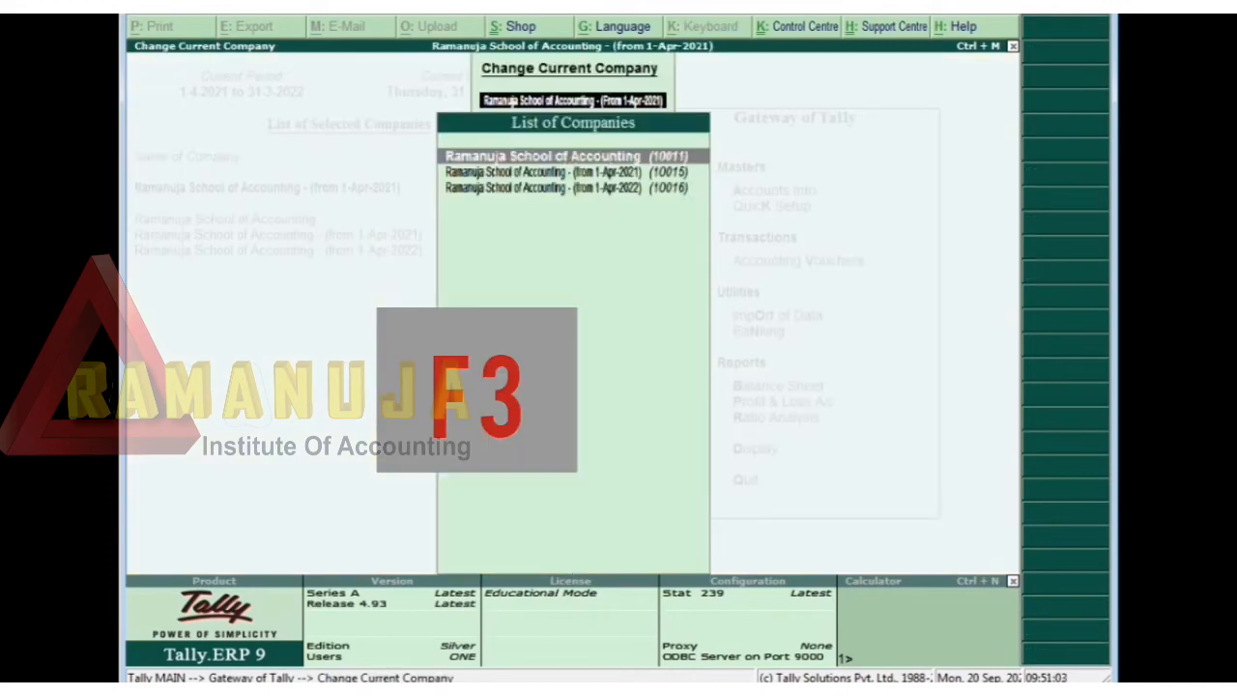
pyautogui.press('Down')
pyautogui.press('Down')
pyautogui.press('Up')
pyautogui.press('Up')
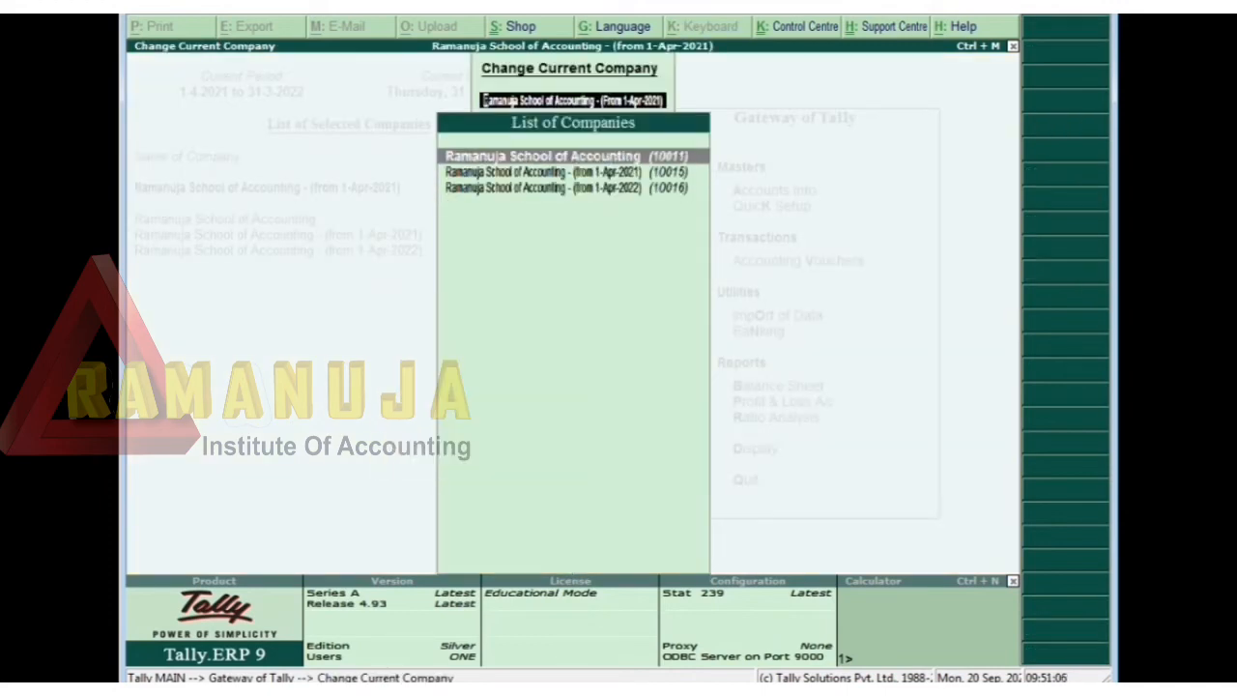
pyautogui.press('Escape')
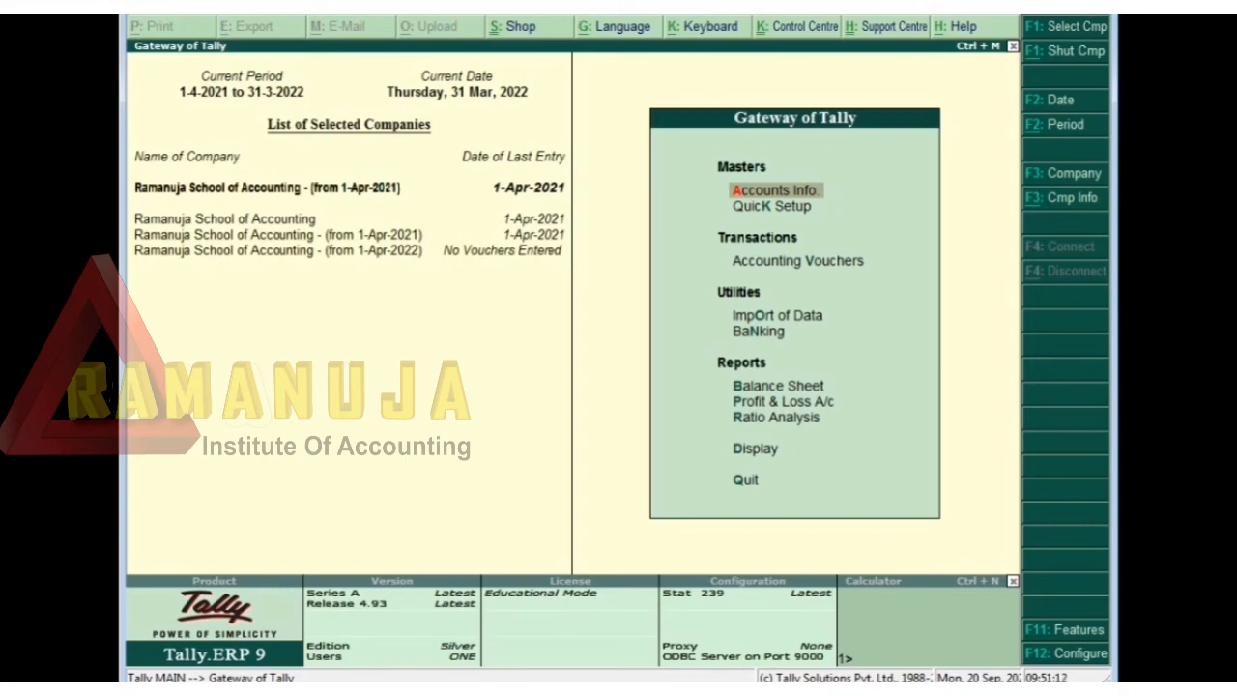
pyautogui.press('F3')
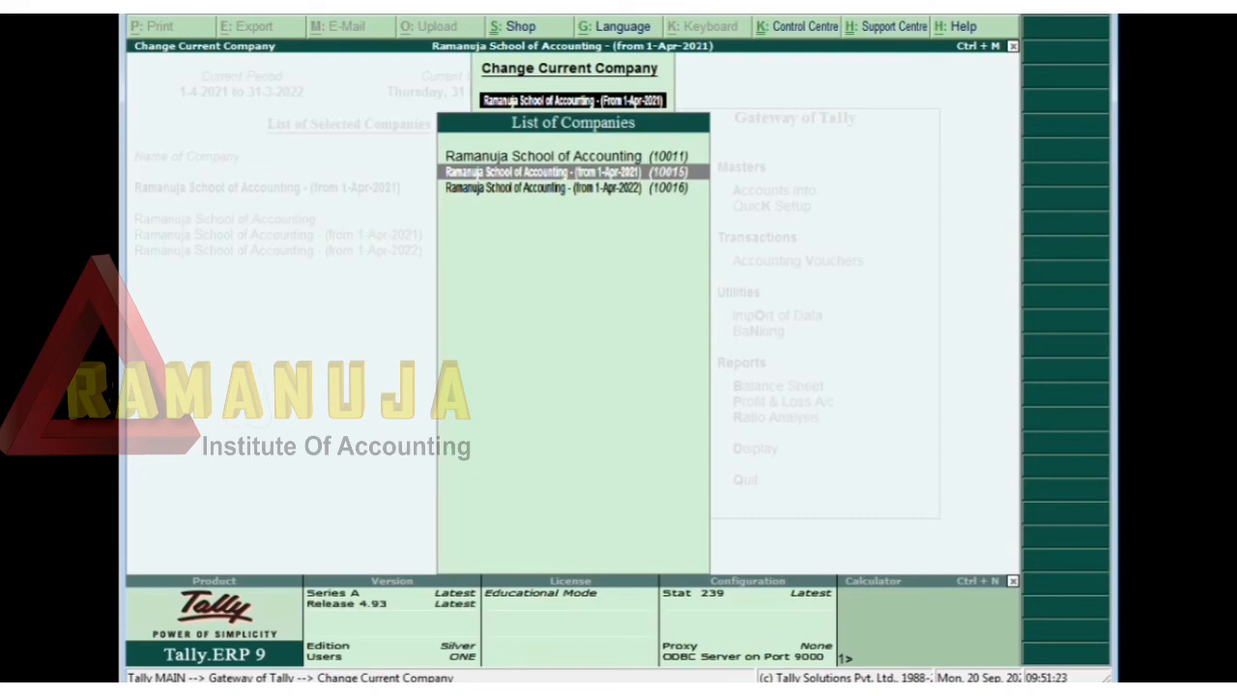
pyautogui.press('Return')
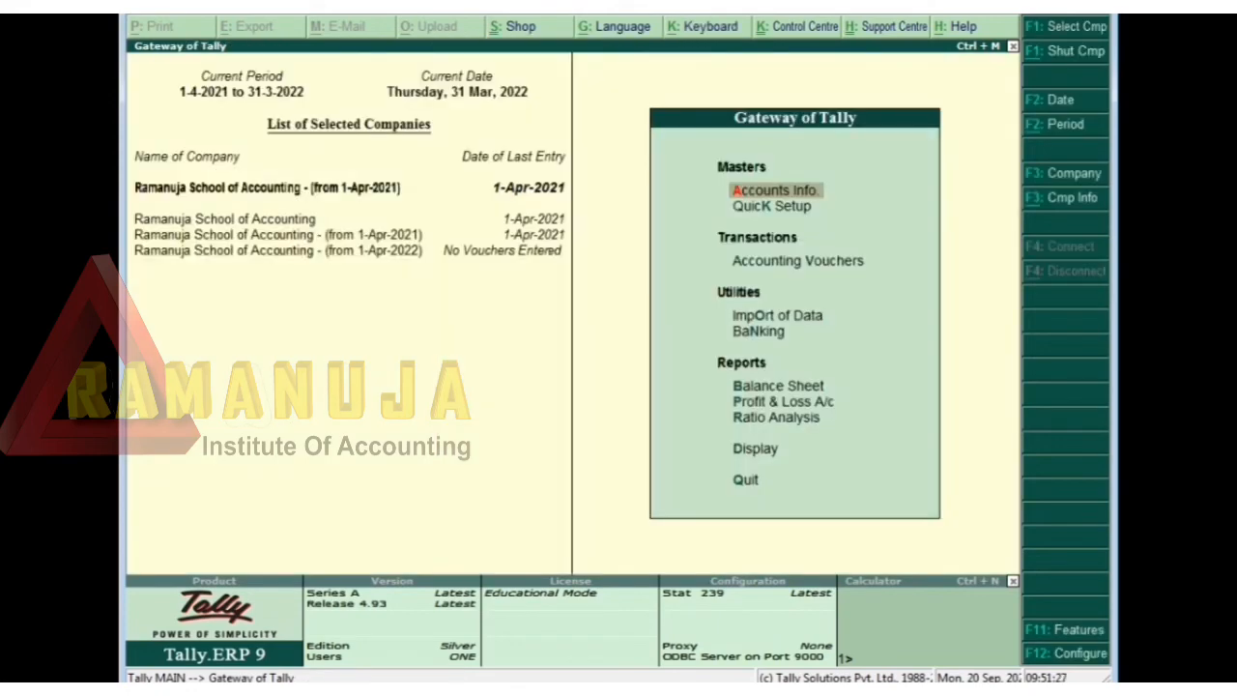
# - Open the detailed Balance Sheet of Ramanuja School of Accounting - (from 1-Apr-2021) and drill down into the Furniture group summary
pyautogui.press('b')
pyautogui.hotkey('alt', 'F1')
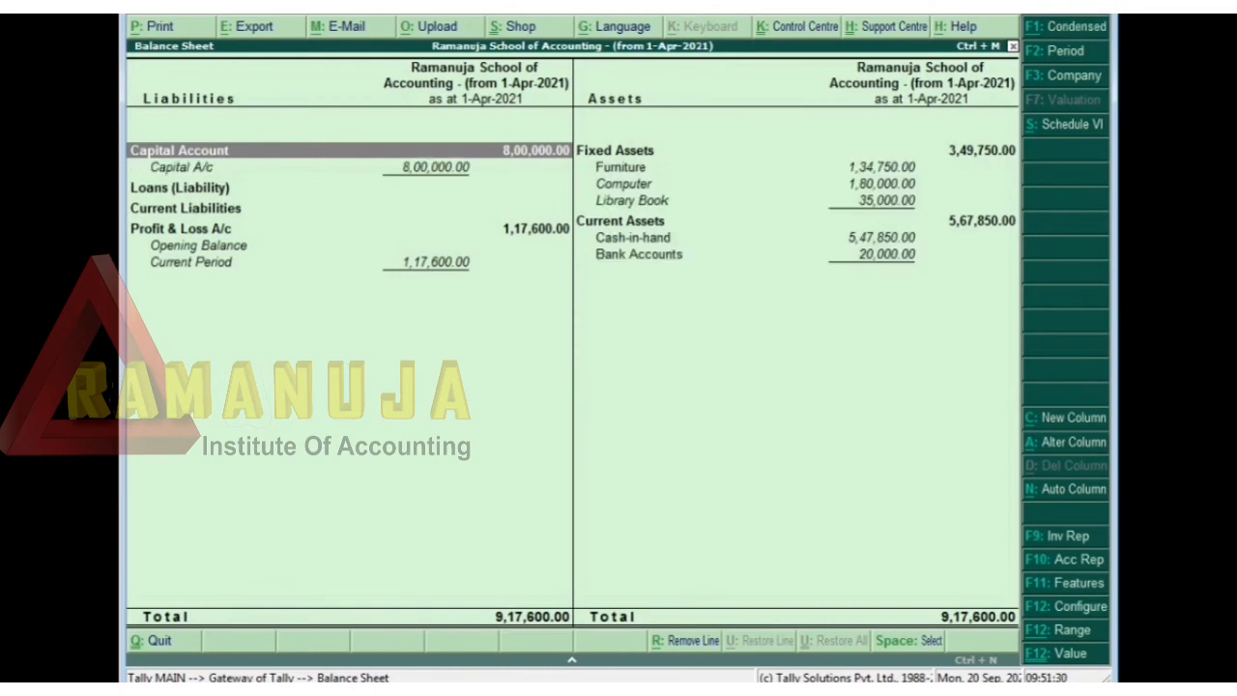
pyautogui.press('Right')
pyautogui.press('Down')
pyautogui.press('Return')
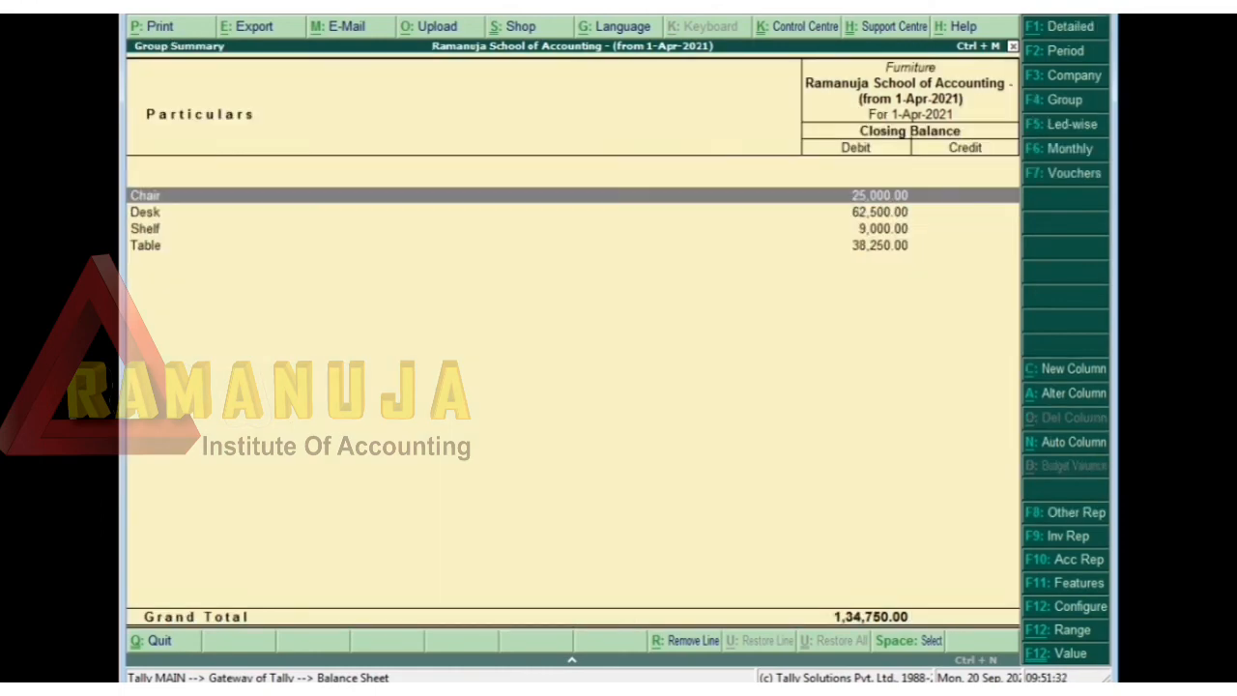
# - Drill down through the Chair ledger's April entries to its payment voucher, then return to the Gateway of Tally
pyautogui.press('Return')
pyautogui.press('Return')
pyautogui.press('Return')
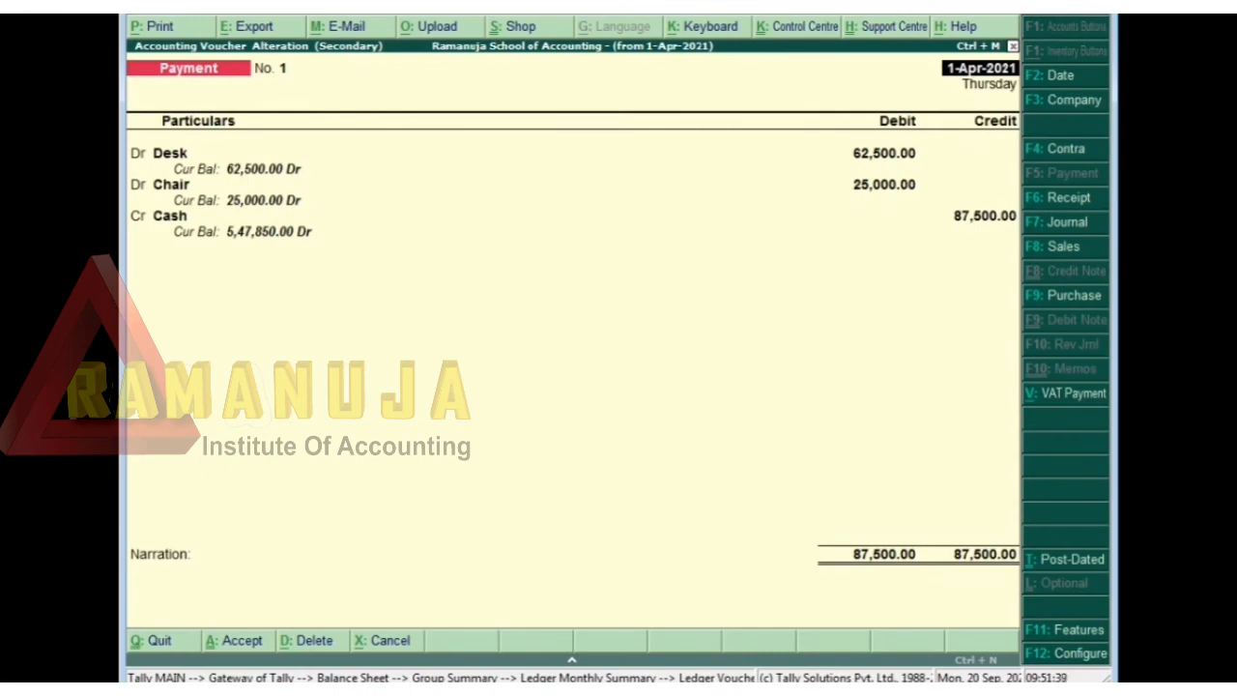
pyautogui.press('Escape')
pyautogui.press('y')
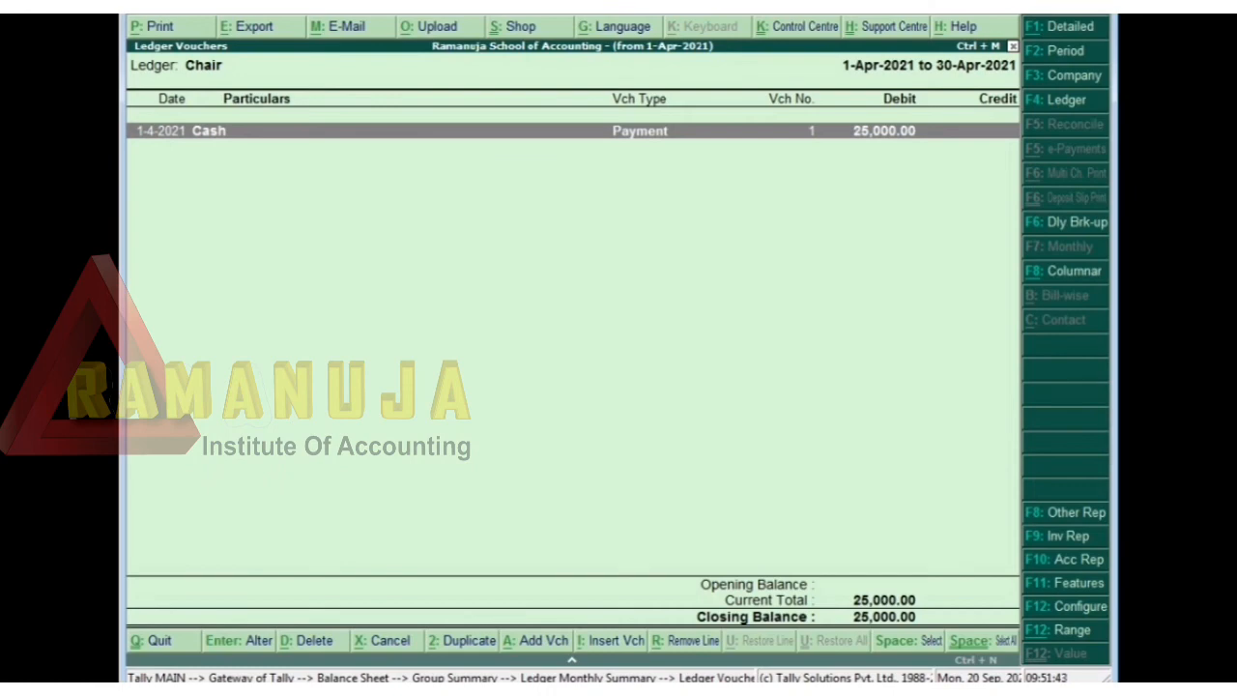
pyautogui.press('Escape')
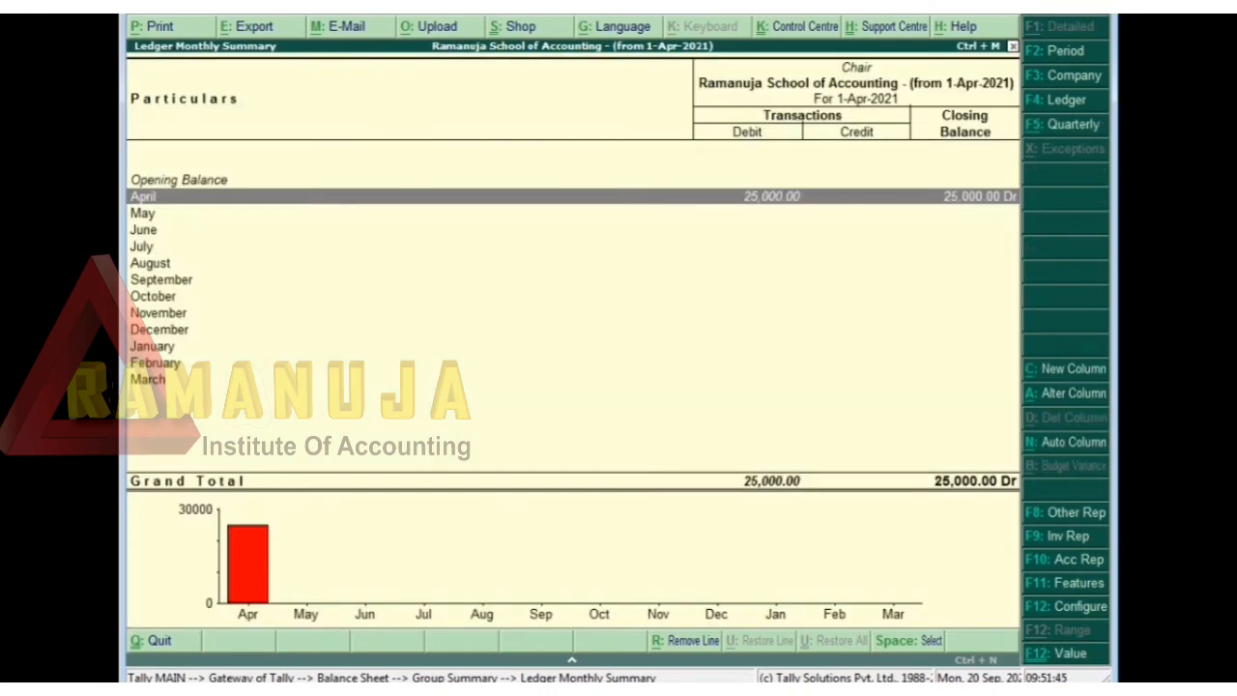
pyautogui.press('Escape')
pyautogui.press('Escape')
pyautogui.press('Escape')
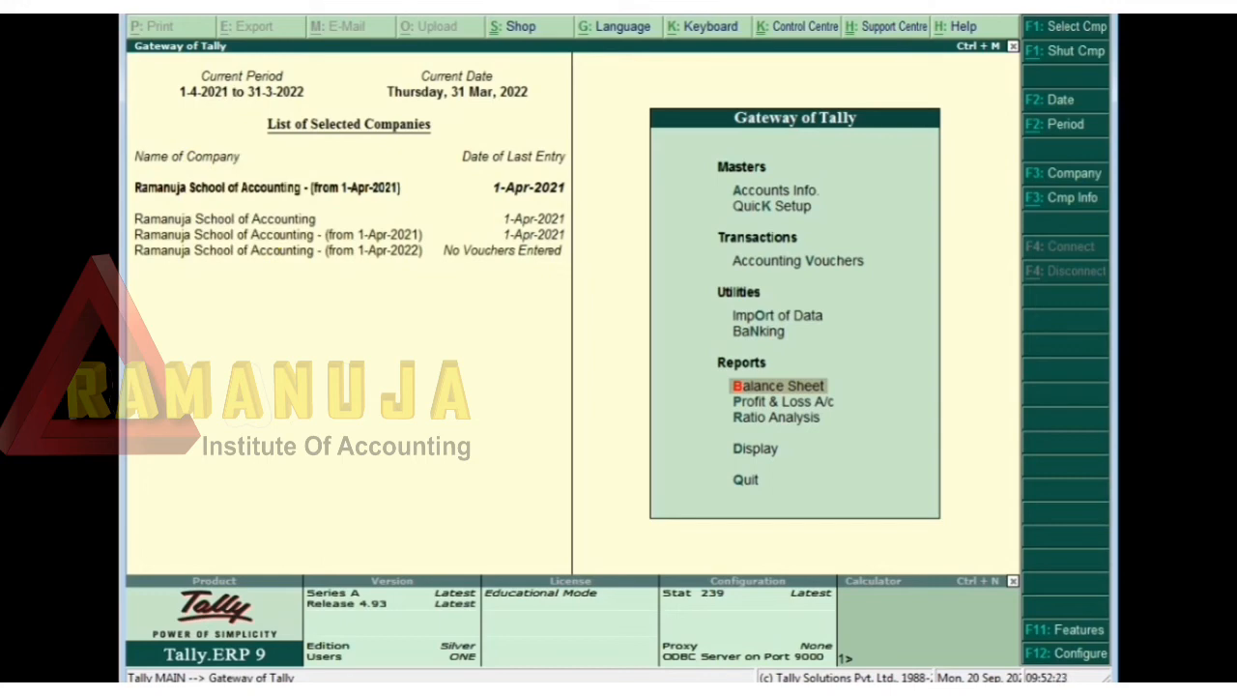
# - Make Ramanuja School of Accounting - (from 1-Apr-2022) the current company and set its period to 1-4-2022 through 31-3-2023
pyautogui.press('F3')
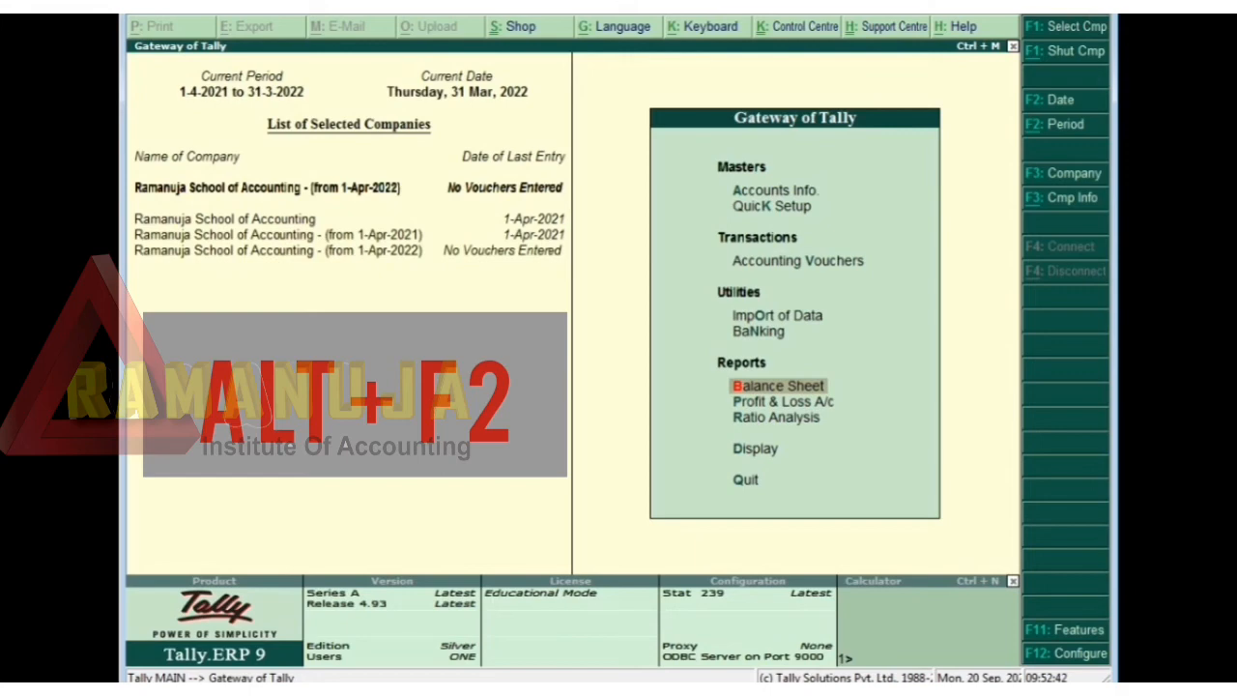
pyautogui.hotkey('alt', 'F2')
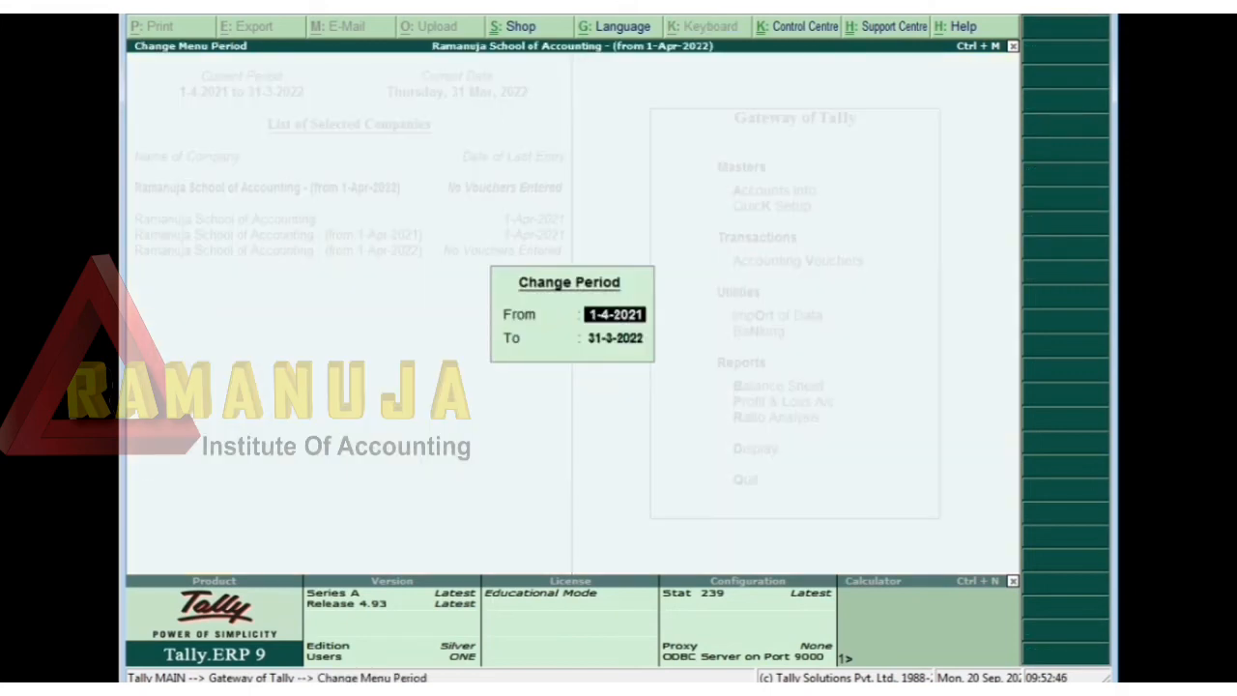
pyautogui.write('1 4 22')
pyautogui.press('Return')
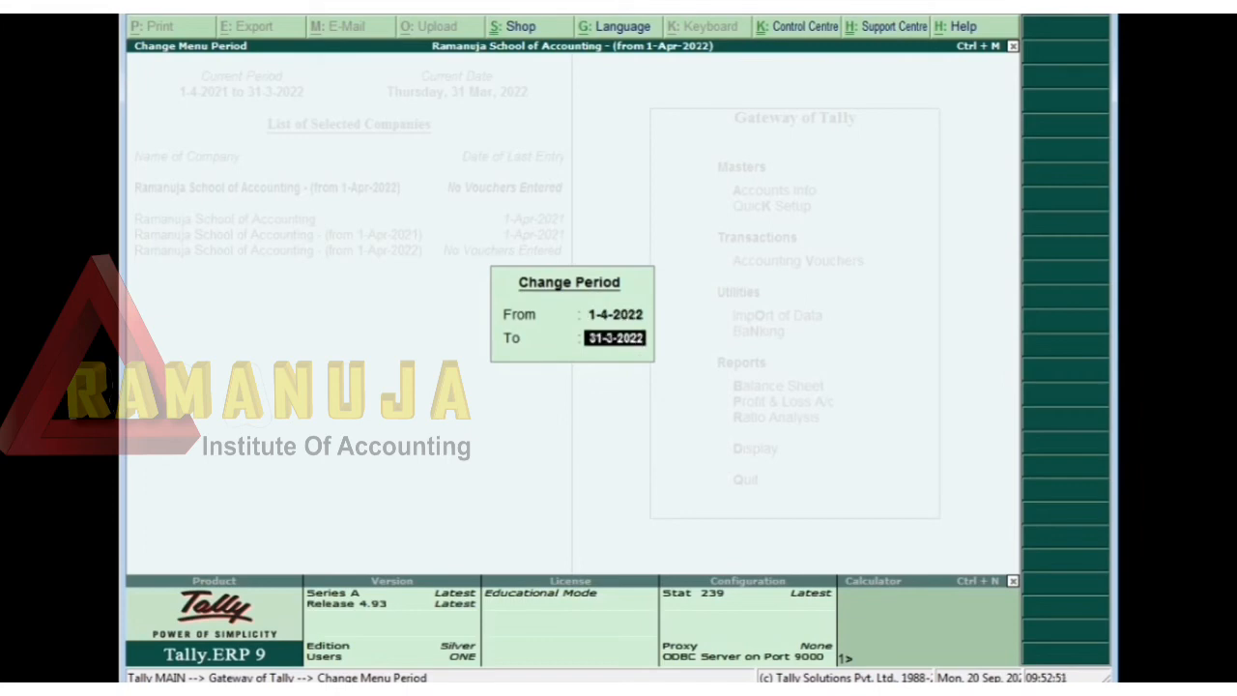
pyautogui.write('31 3 23')
pyautogui.press('Return')
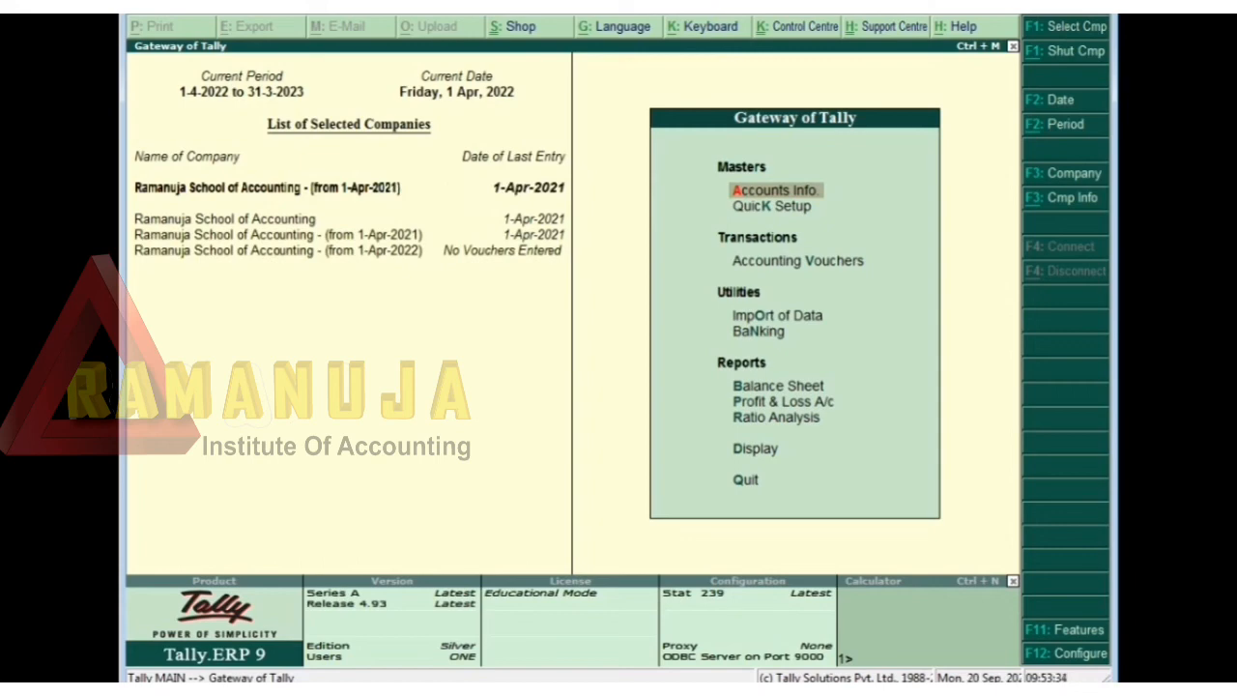
# - Shut all the loaded Ramanuja School of Accounting companies, both the split ones and the original
pyautogui.hotkey('alt', 'F1')
pyautogui.press('Return')
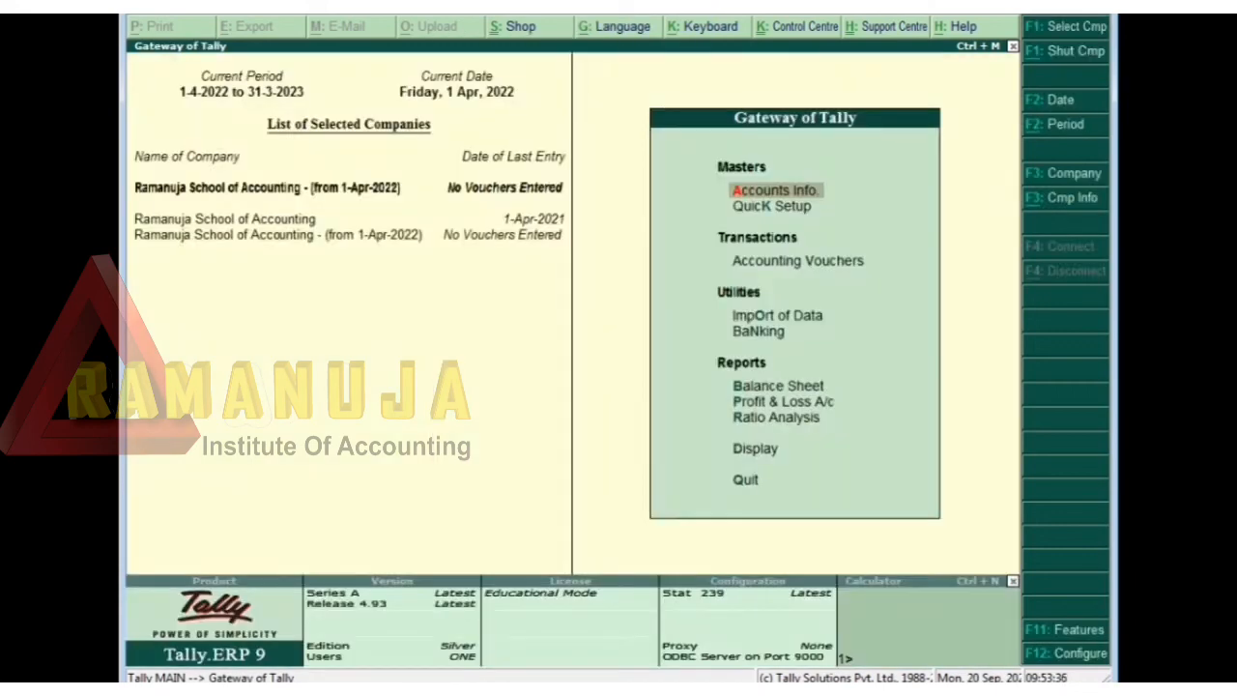
pyautogui.hotkey('alt', 'F1')
pyautogui.press('Return')
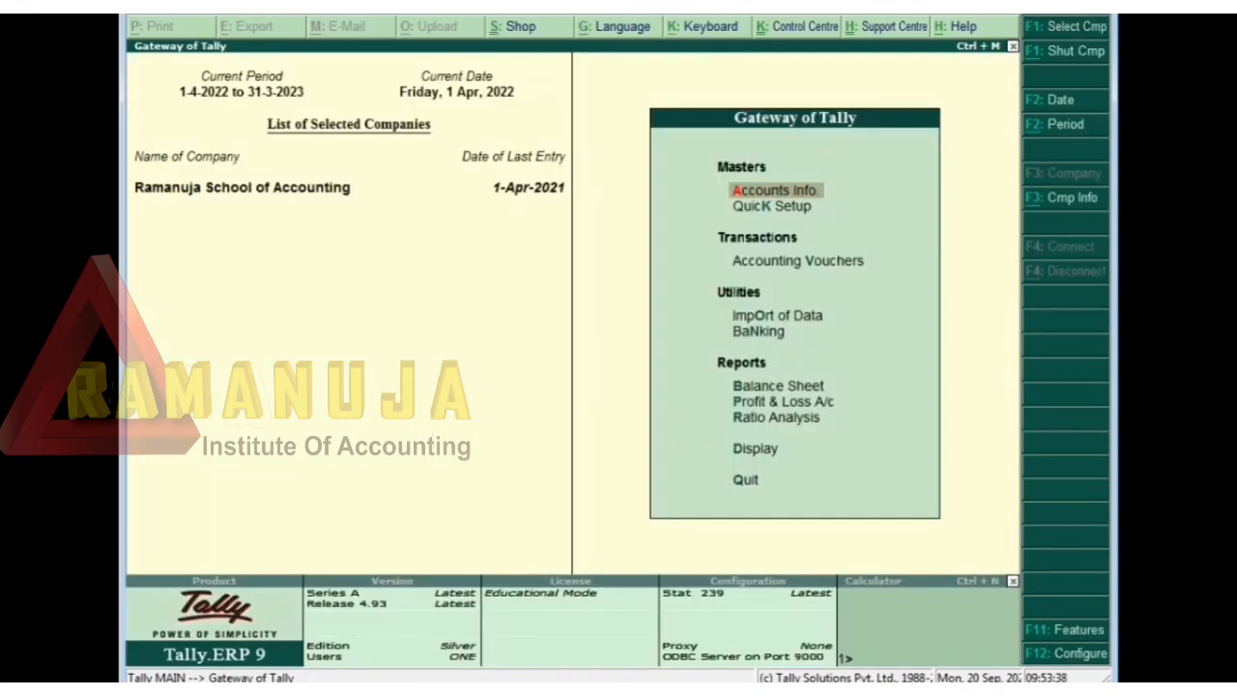
pyautogui.hotkey('alt', 'F1')
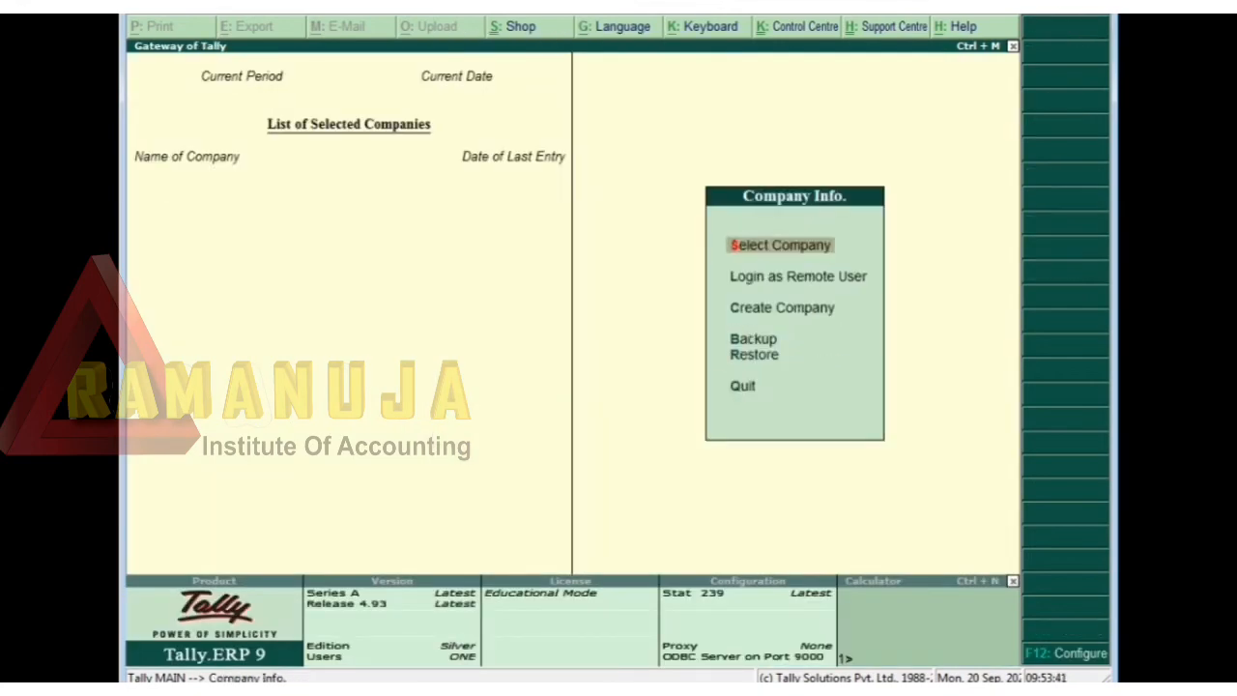
# - Load Kerala Club and Ramanuja School of Accounting from the company list
pyautogui.press('Return')
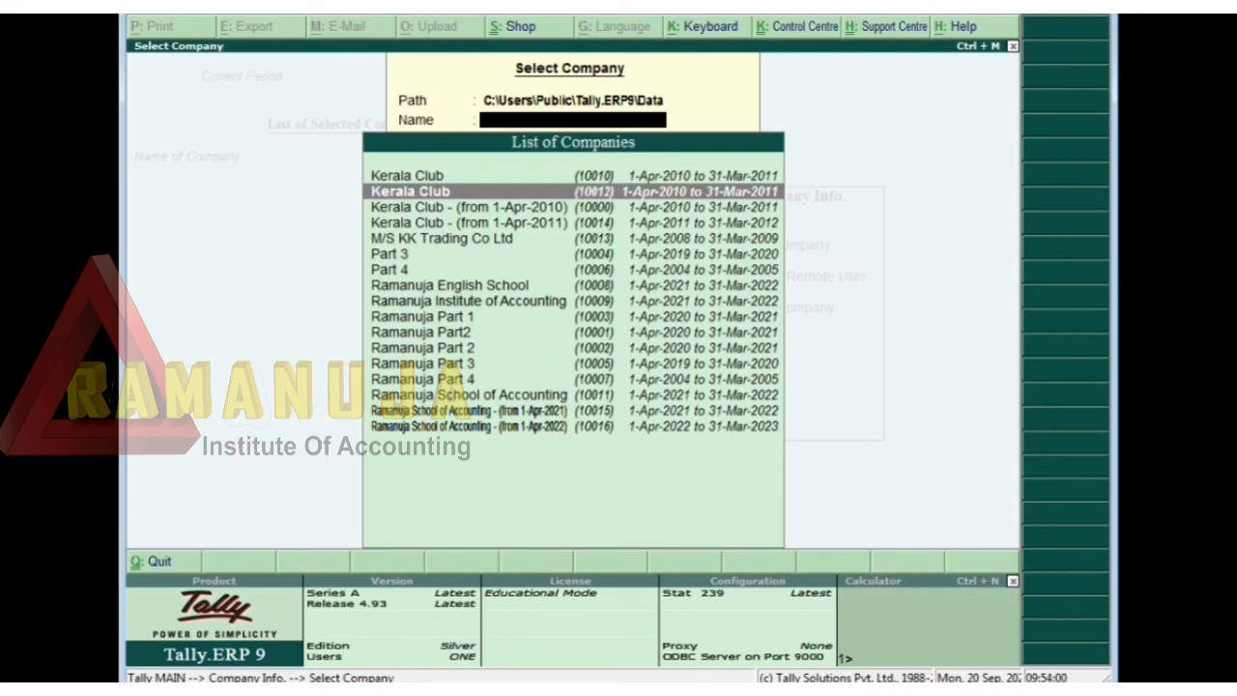
pyautogui.press('Return')
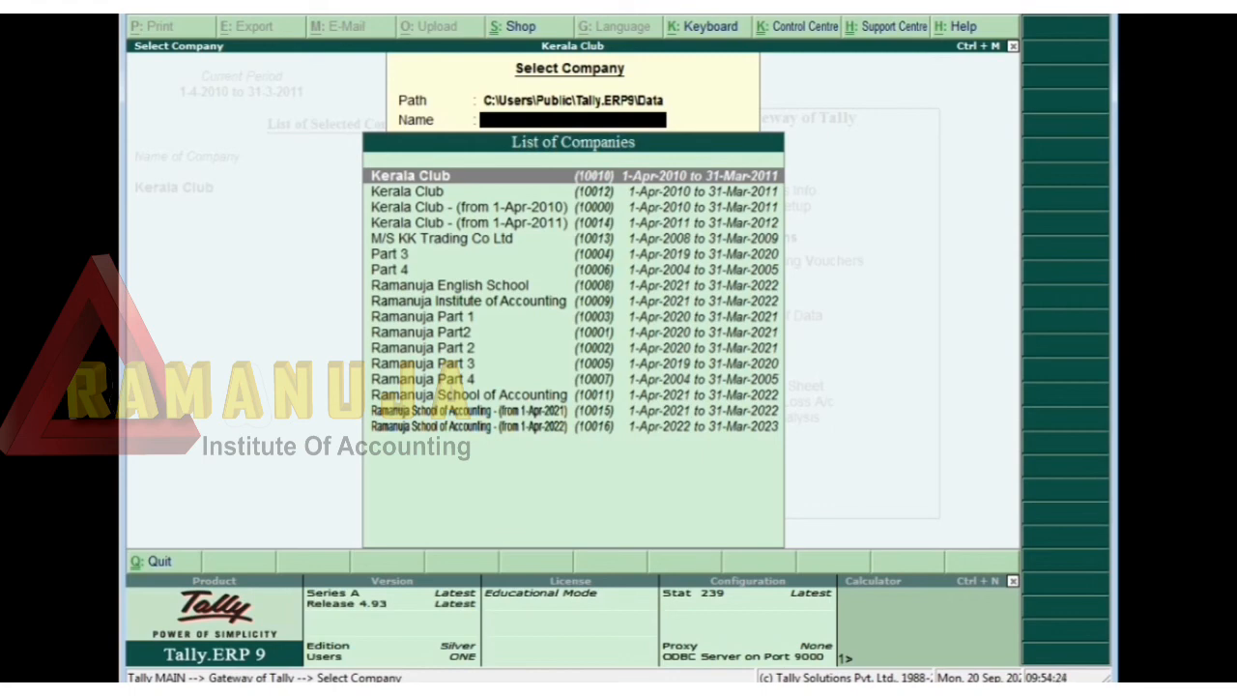
pyautogui.press('Down')
pyautogui.press('Down')
pyautogui.press('Down')
pyautogui.press('Down')
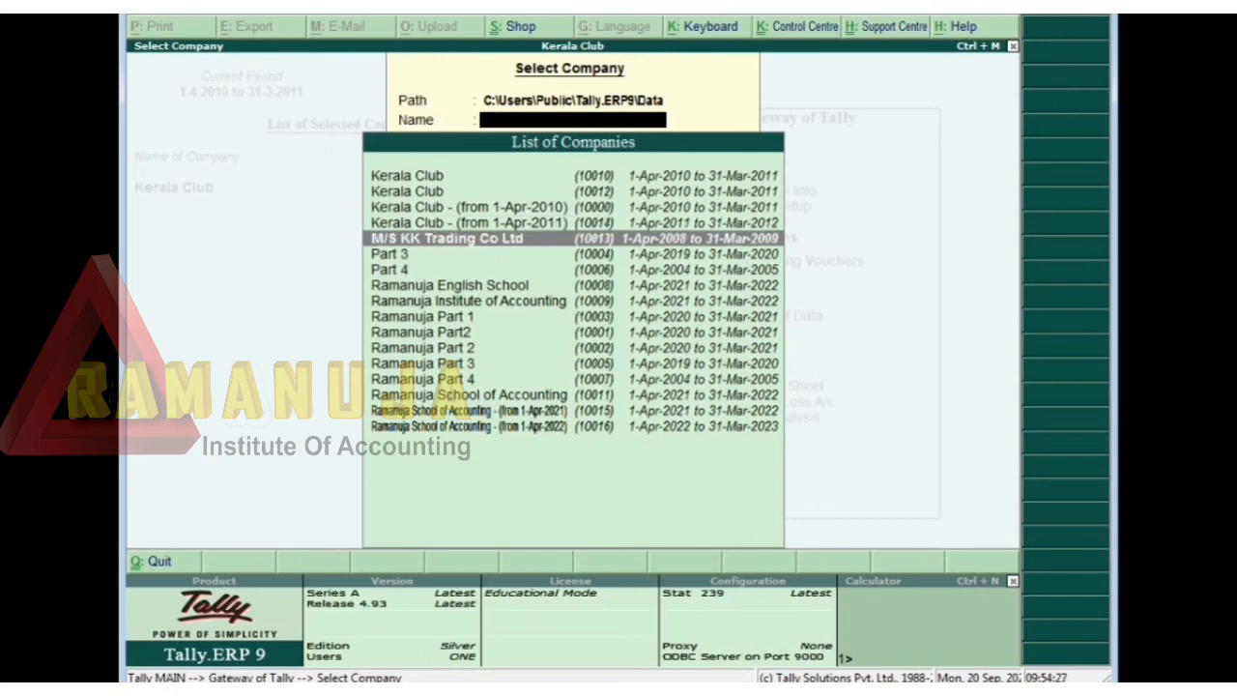
pyautogui.press('Down')
pyautogui.press('Down')
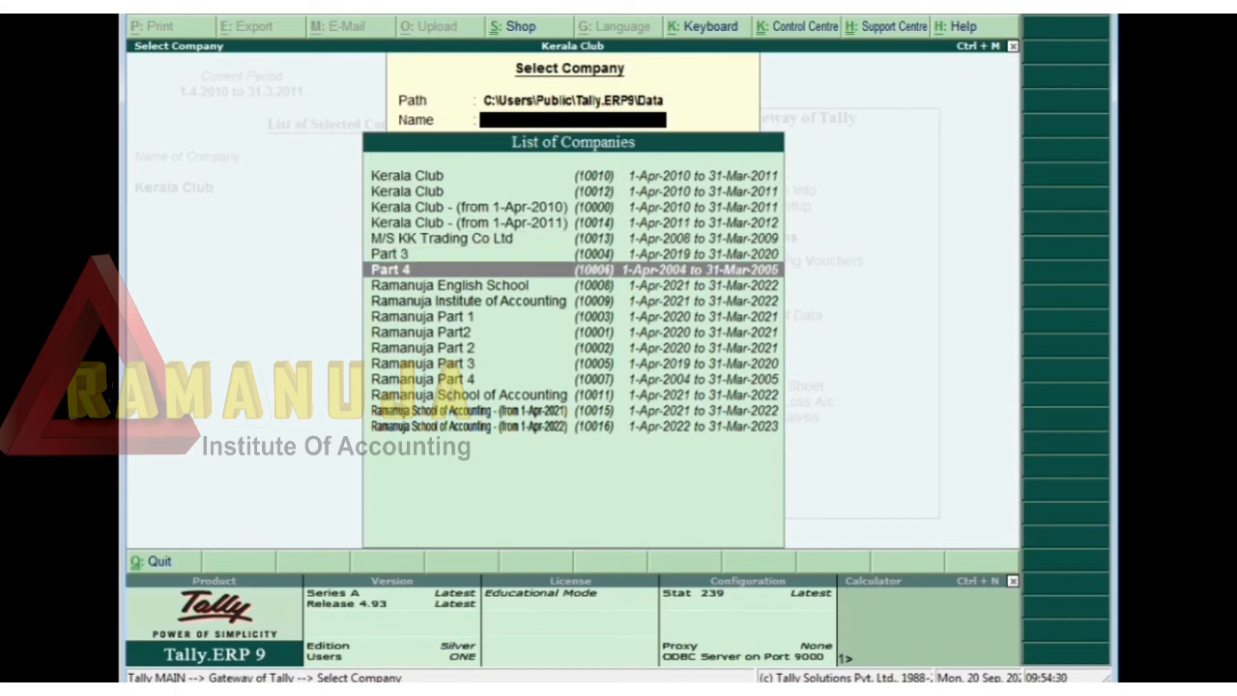
pyautogui.press('Return')
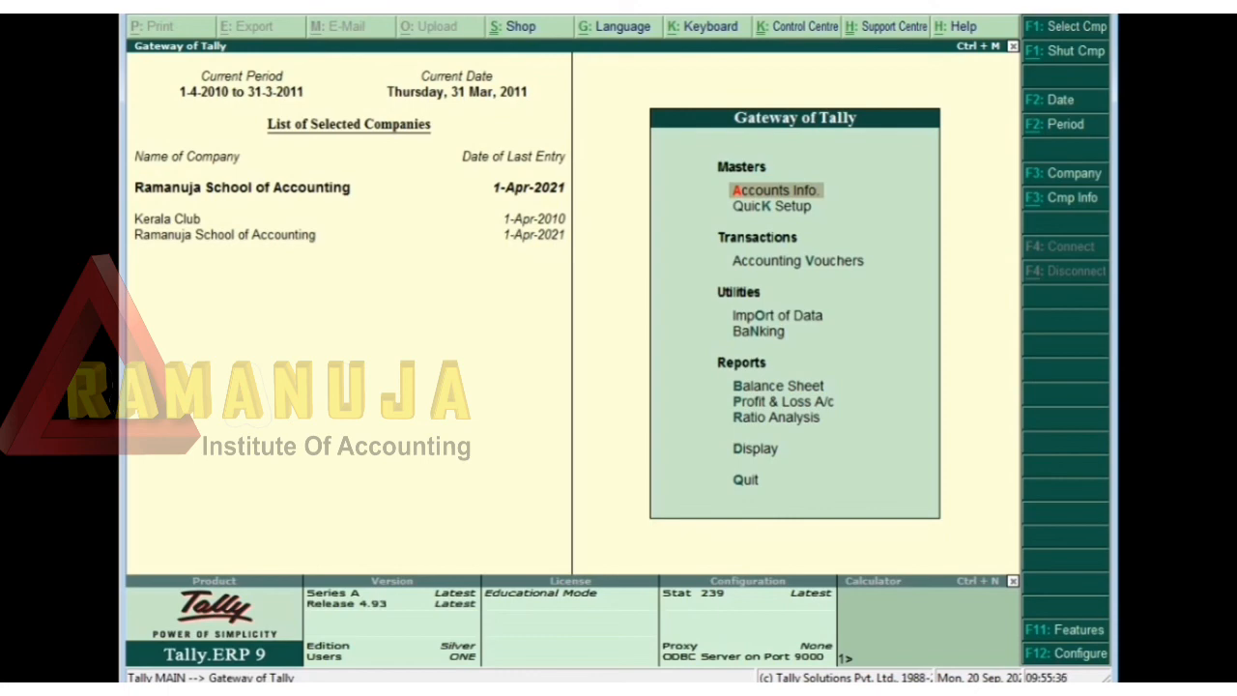
# - Try to record a payment voucher dated 31-Mar-2011 in Ramanuja School of Accounting, debiting Chair 10,000 and crediting Cash
pyautogui.press('Escape')
pyautogui.press('n')
pyautogui.press('v')
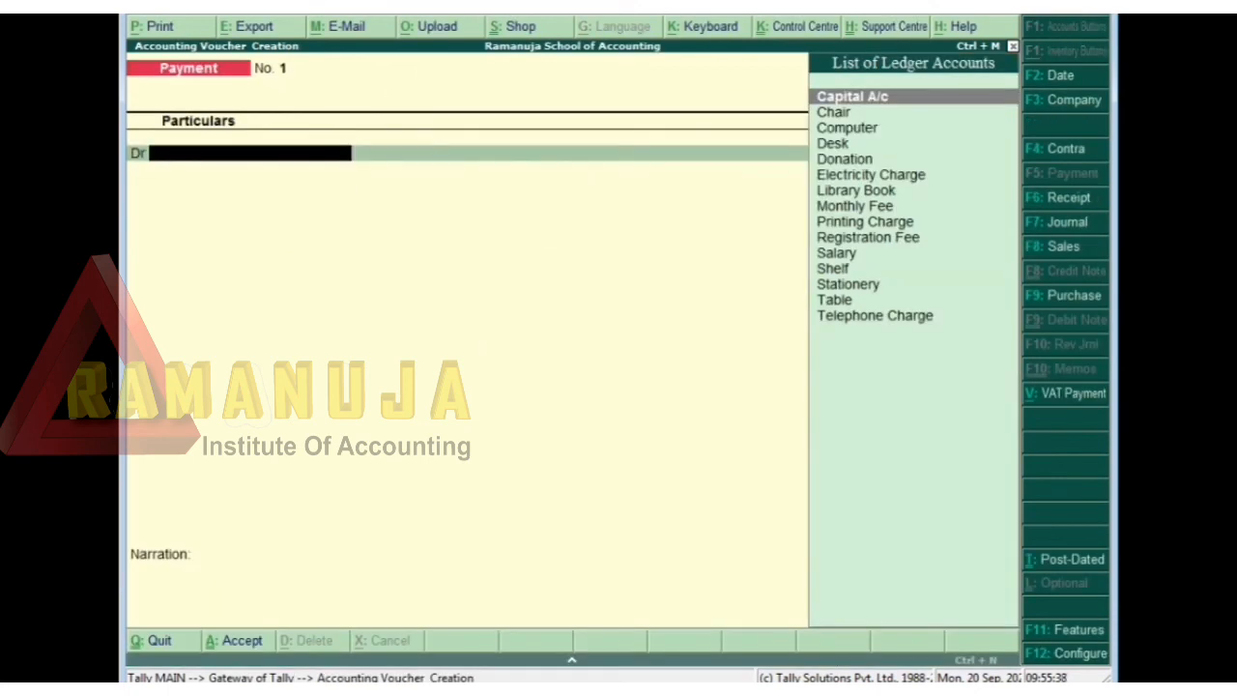
pyautogui.press('Down')
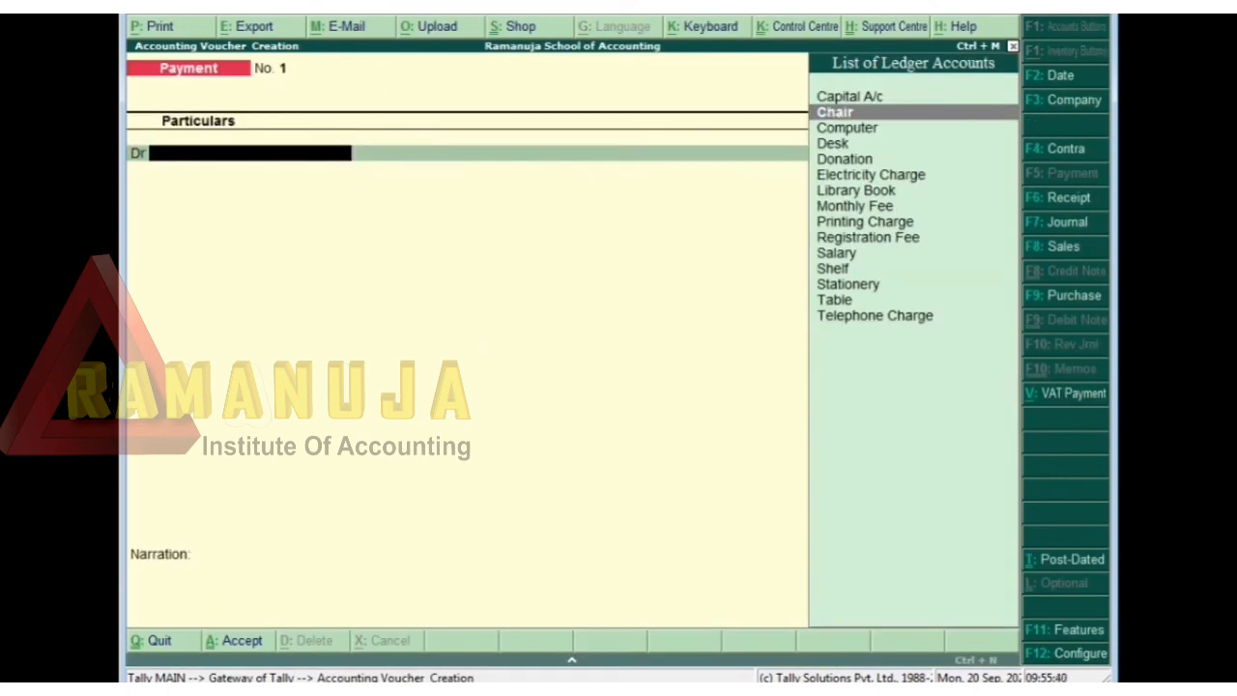
pyautogui.press('Return')
pyautogui.write('10000')
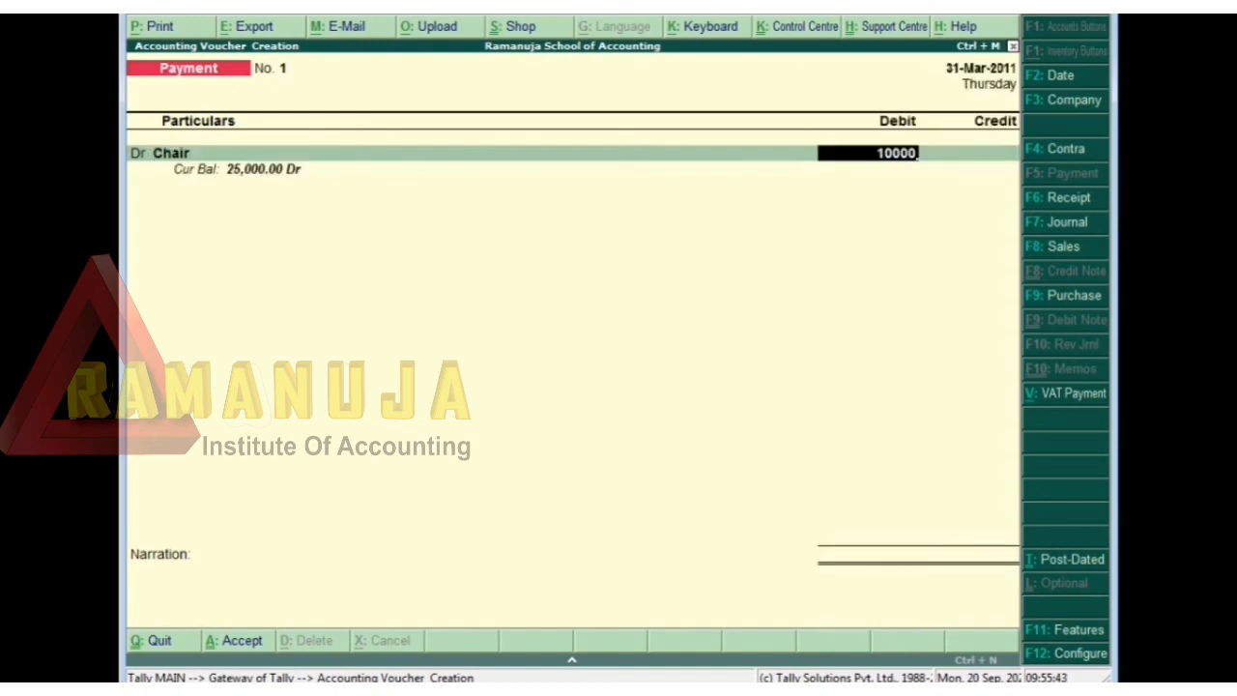
pyautogui.press('Return')
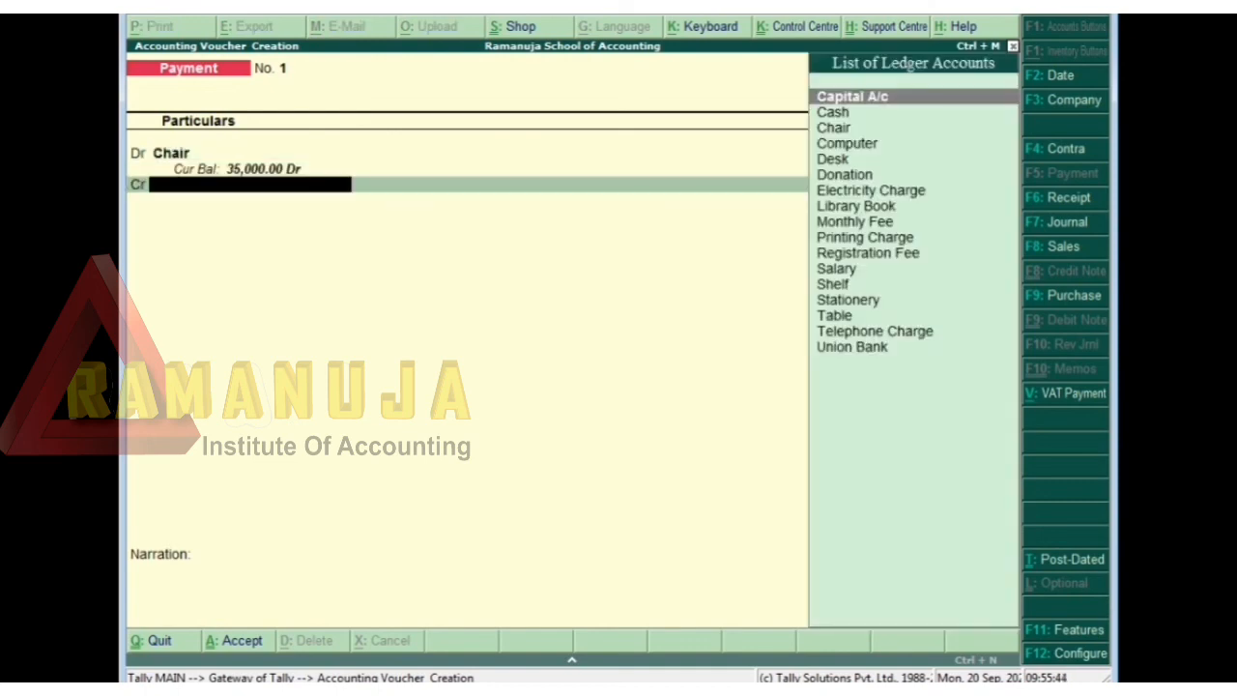
pyautogui.write('Cas')
pyautogui.press('Return')
pyautogui.press('Return')
pyautogui.press('Return')
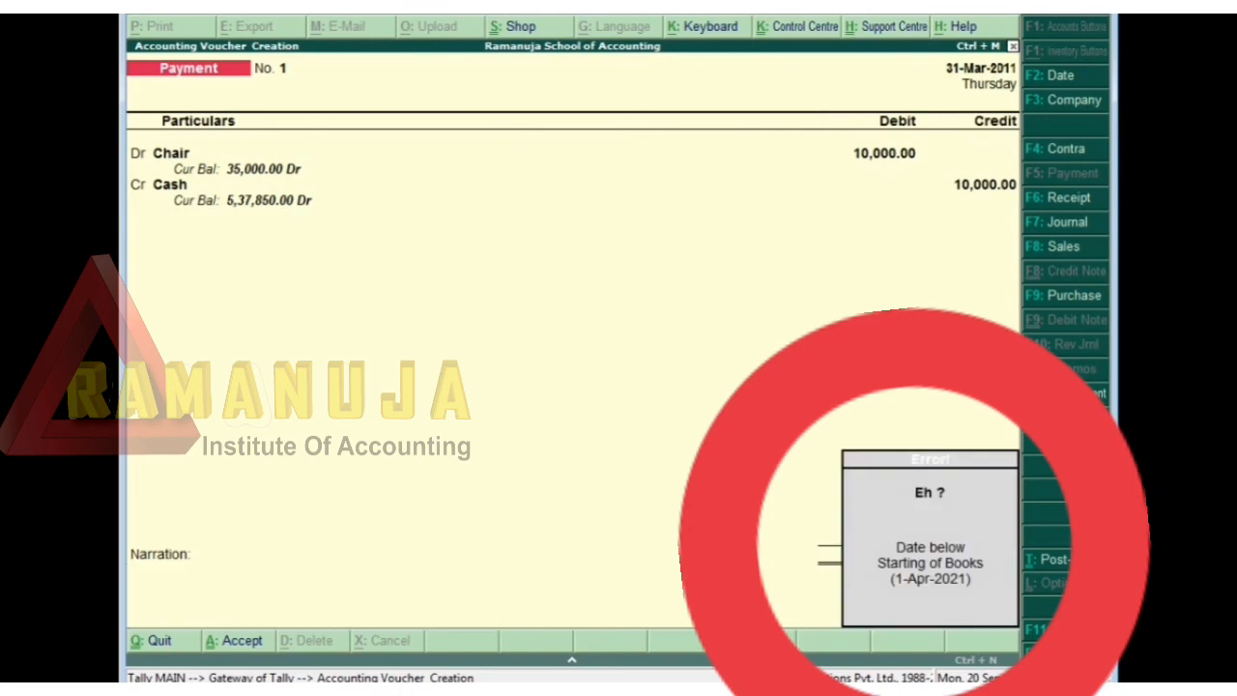
# - Try again to accept the Chair payment voucher, then discard it and return to the Gateway of Tally
pyautogui.press('Return')
pyautogui.press('Return')
pyautogui.press('Return')
pyautogui.press('Return')
pyautogui.press('Return')
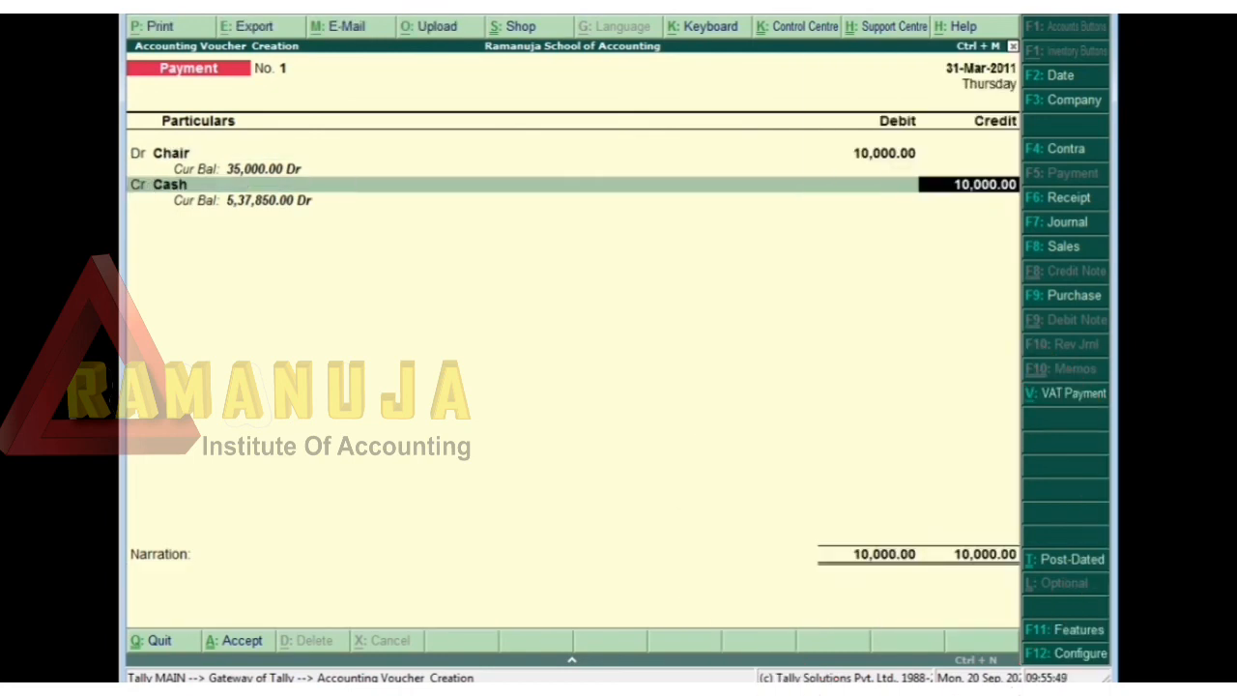
pyautogui.press('Return')
pyautogui.press('Return')
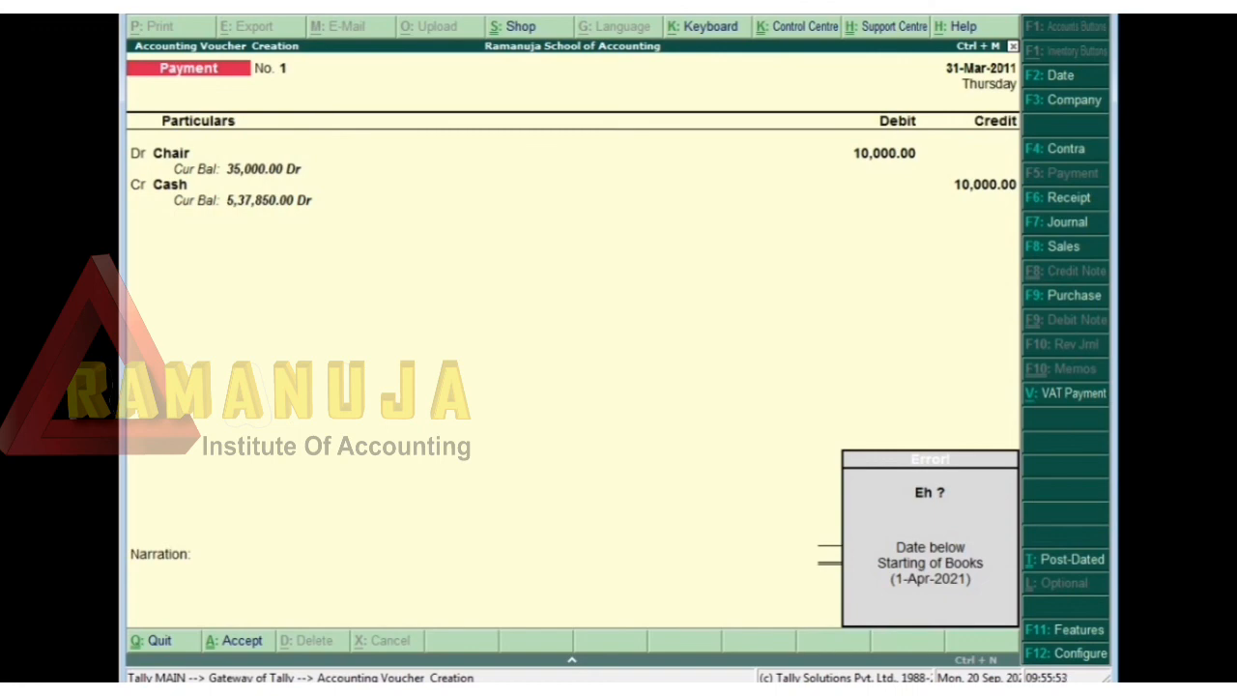
pyautogui.press('Escape')
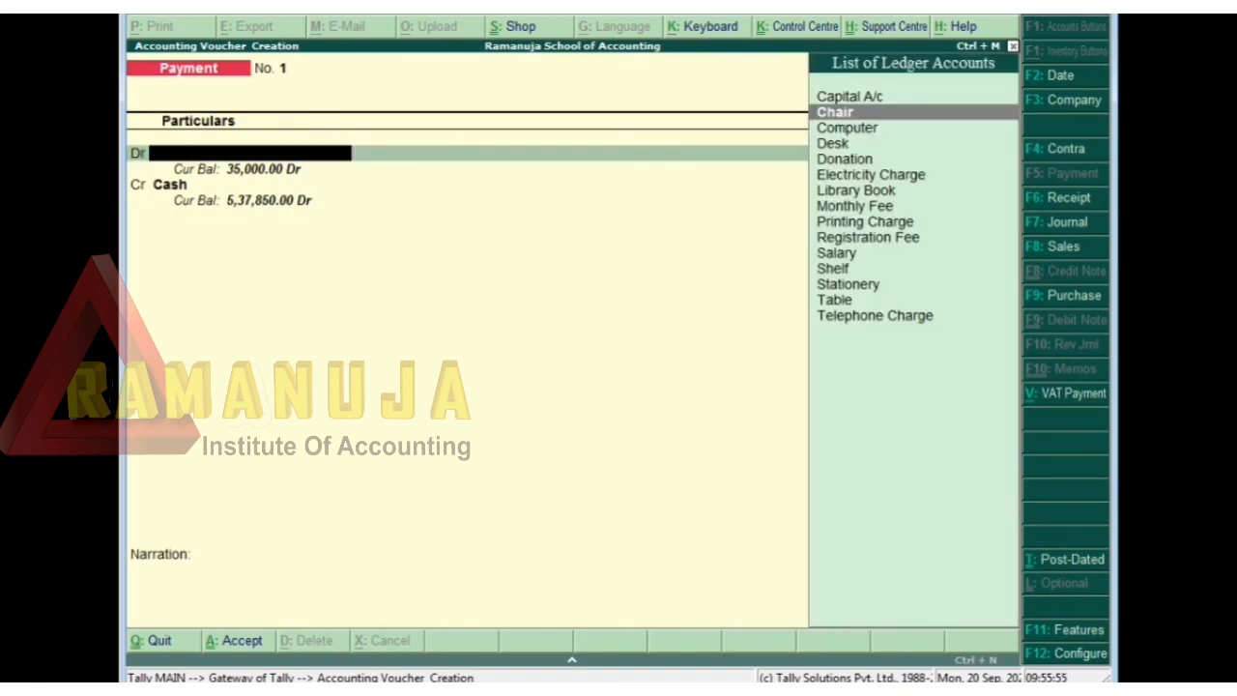
pyautogui.press('Escape')
pyautogui.press('y')
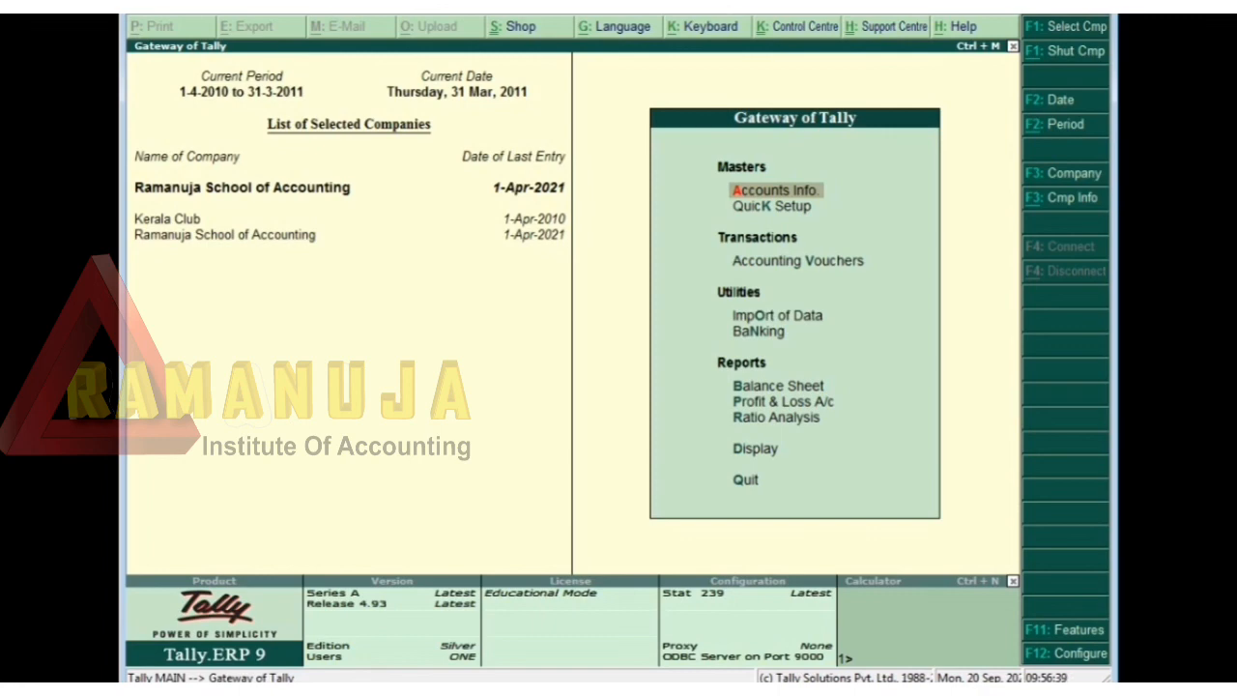
# - Open the current period of Ramanuja School of Accounting for editing
pyautogui.hotkey('alt', 'F2')
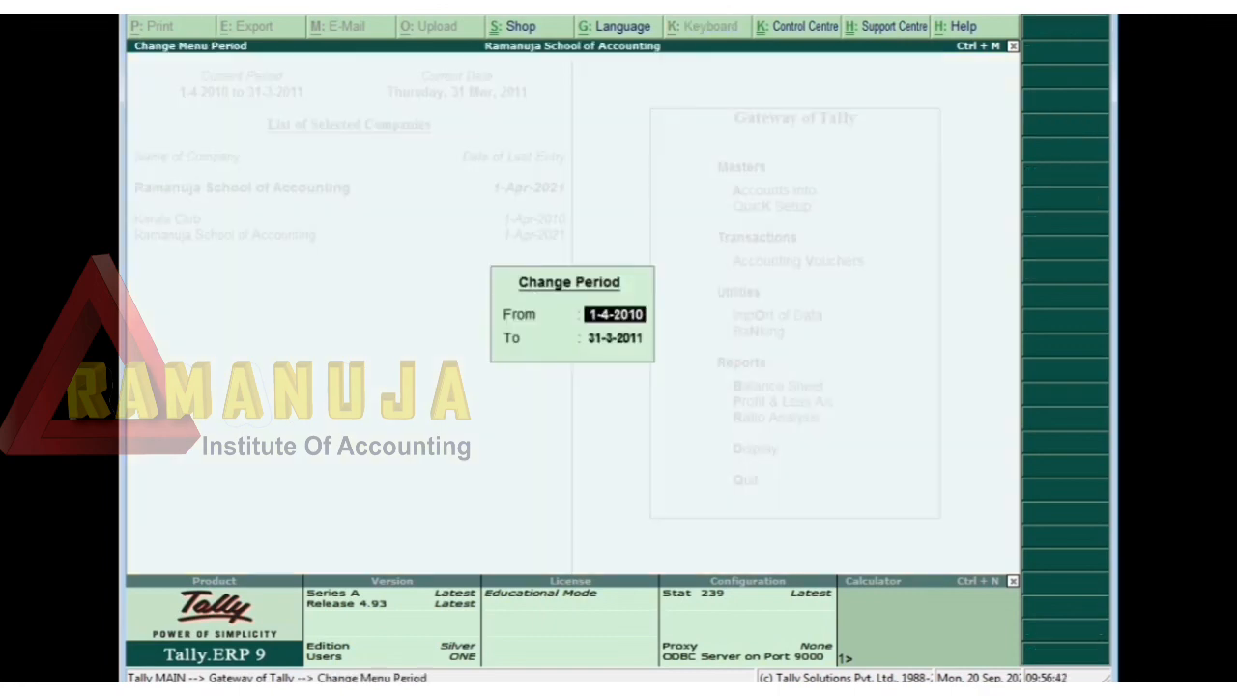